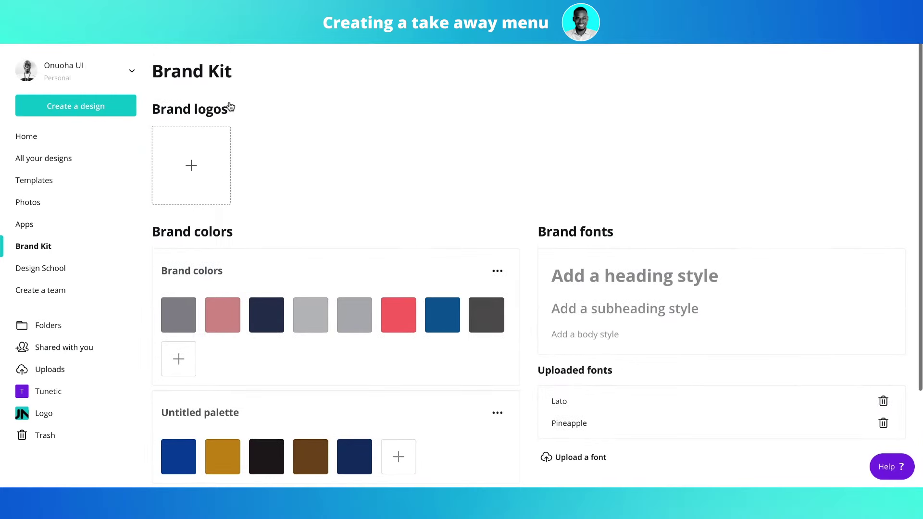
# Search the home page for "trifold" and open the Brochure template category.
pyautogui.click(35, 138)
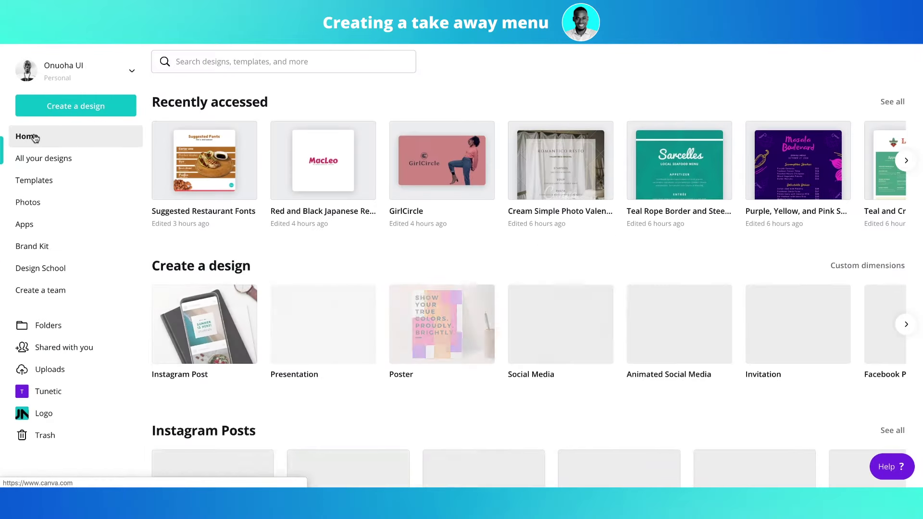
pyautogui.click(294, 63)
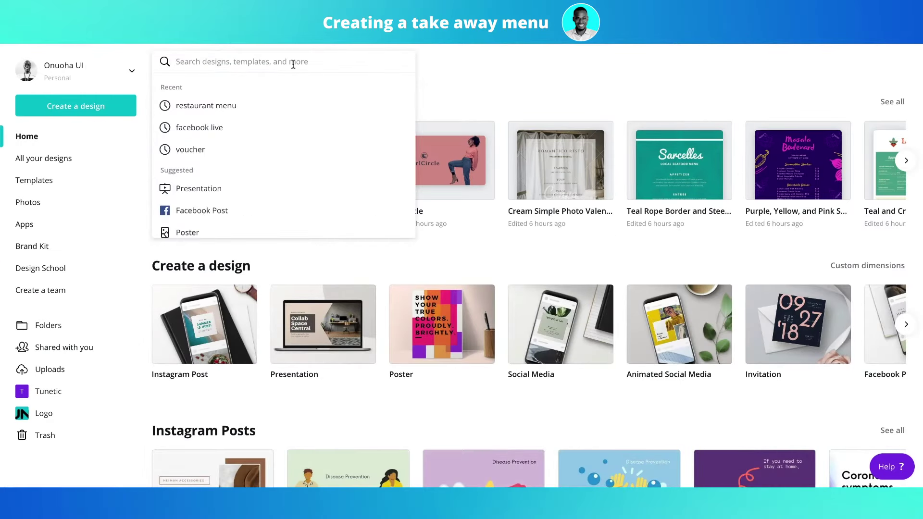
pyautogui.write('tri')
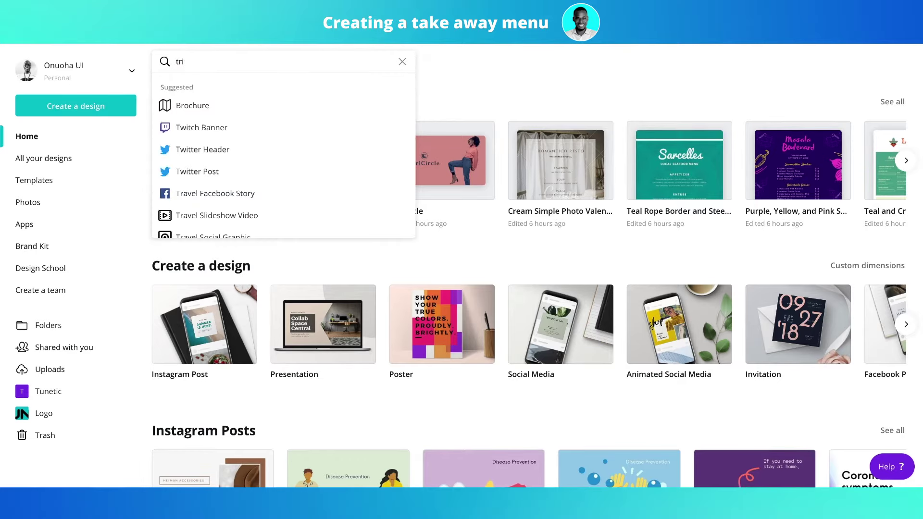
pyautogui.write('fold')
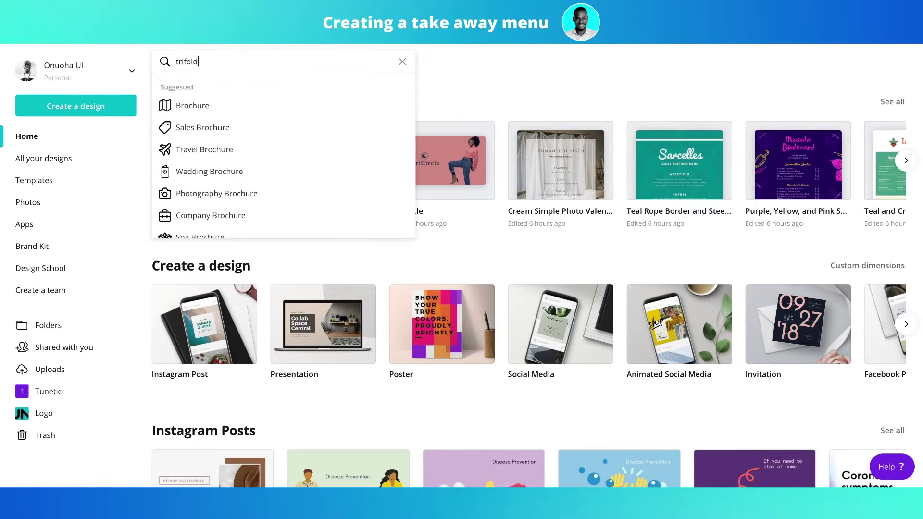
pyautogui.click(199, 105)
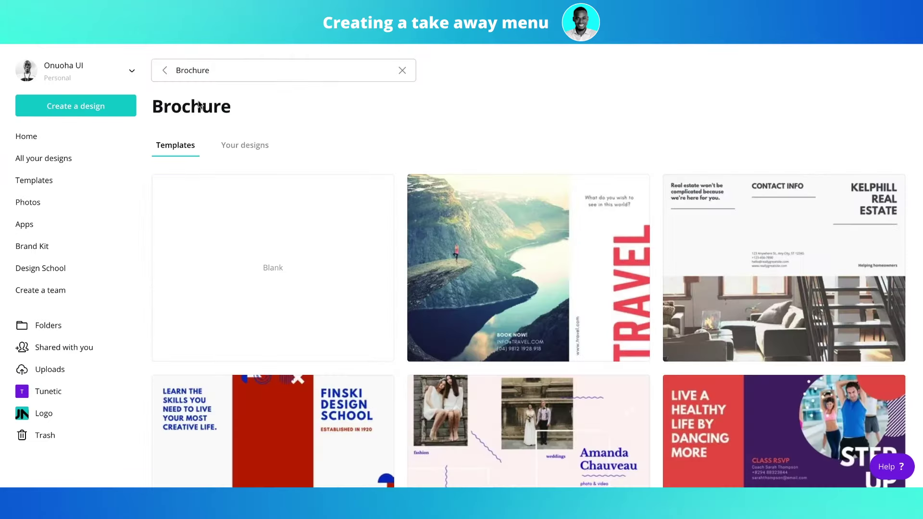
# Create a design from the red, white and blue Finski Design School trifold brochure template and look through both pages.
pyautogui.scroll(-4, 360, 280)
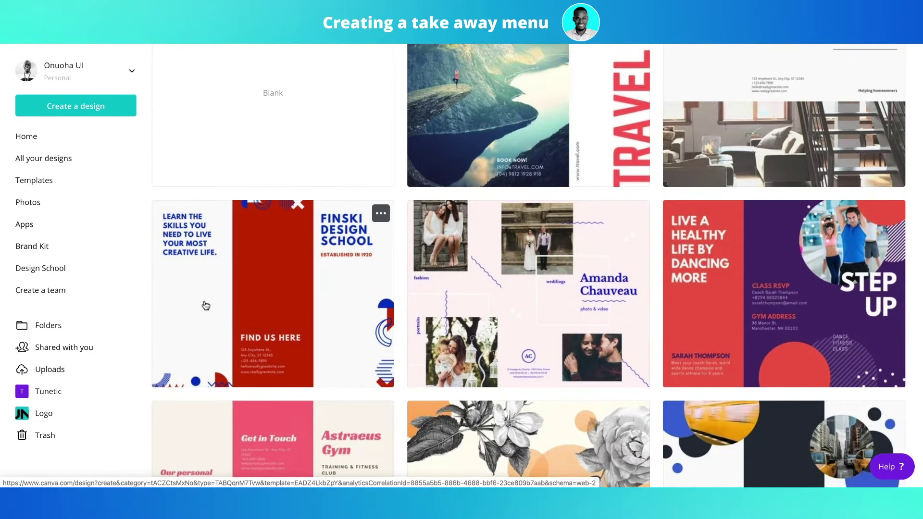
pyautogui.click(289, 290)
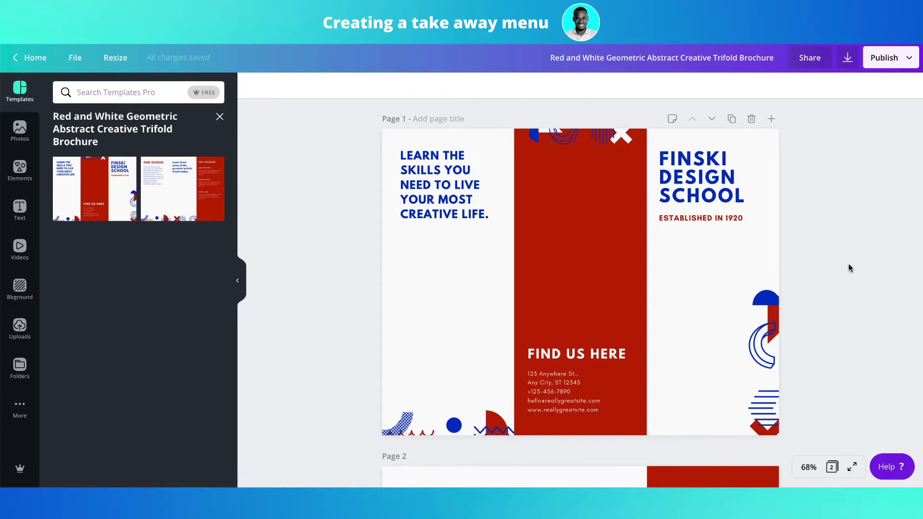
pyautogui.scroll(-3, 849, 265)
pyautogui.scroll(-5, 849, 268)
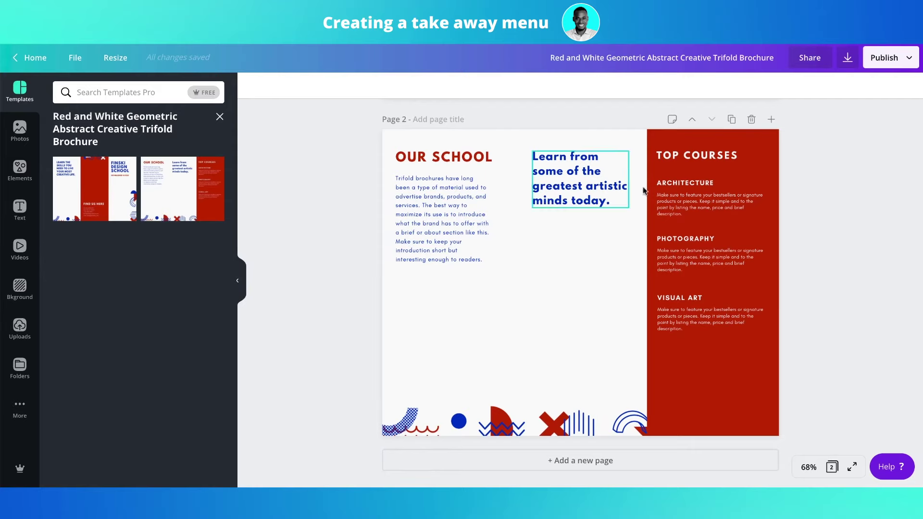
pyautogui.scroll(6, 663, 200)
pyautogui.scroll(-7, 885, 218)
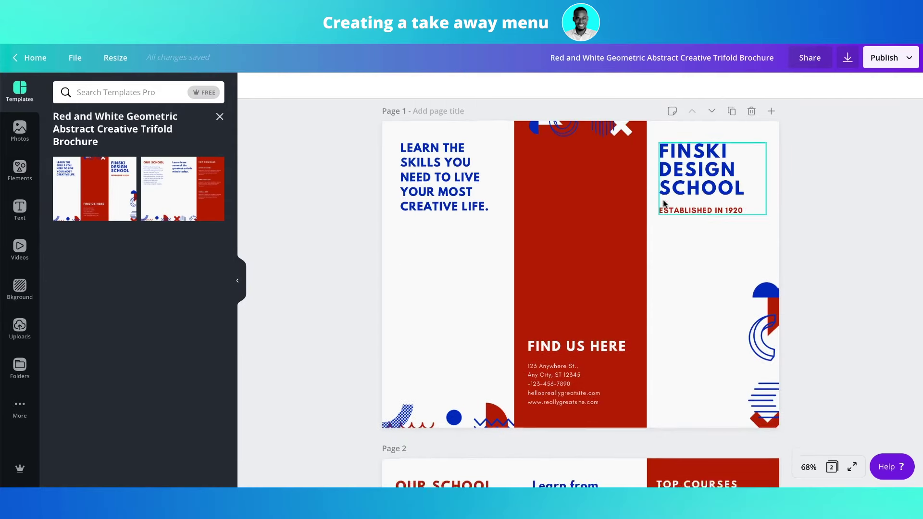
pyautogui.scroll(7, 920, 240)
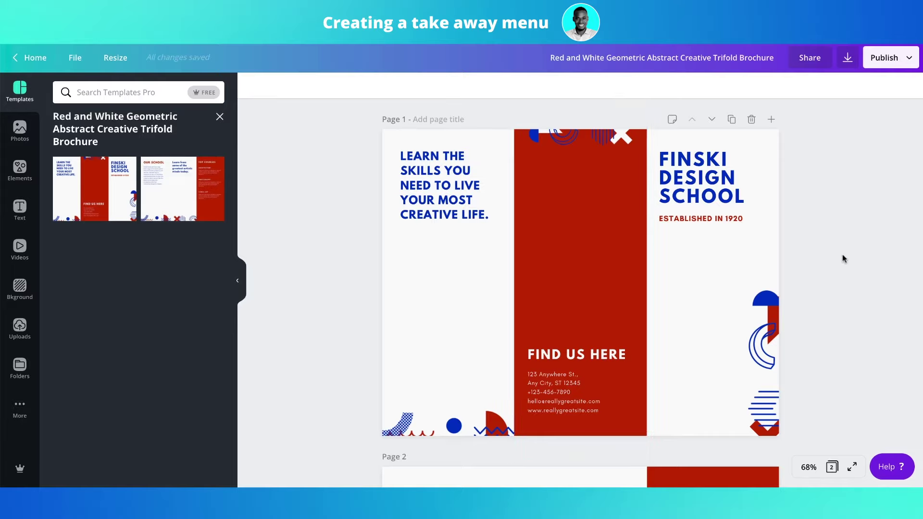
# Delete the geometric decorations from the right and left panels of page 1.
pyautogui.moveTo(851, 252); pyautogui.dragTo(742, 366)
pyautogui.press('Delete')
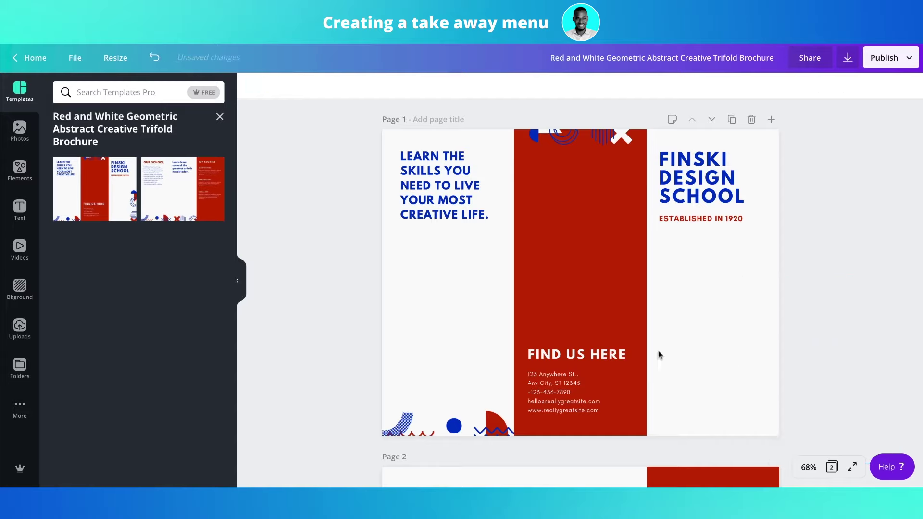
pyautogui.moveTo(330, 373); pyautogui.dragTo(447, 439)
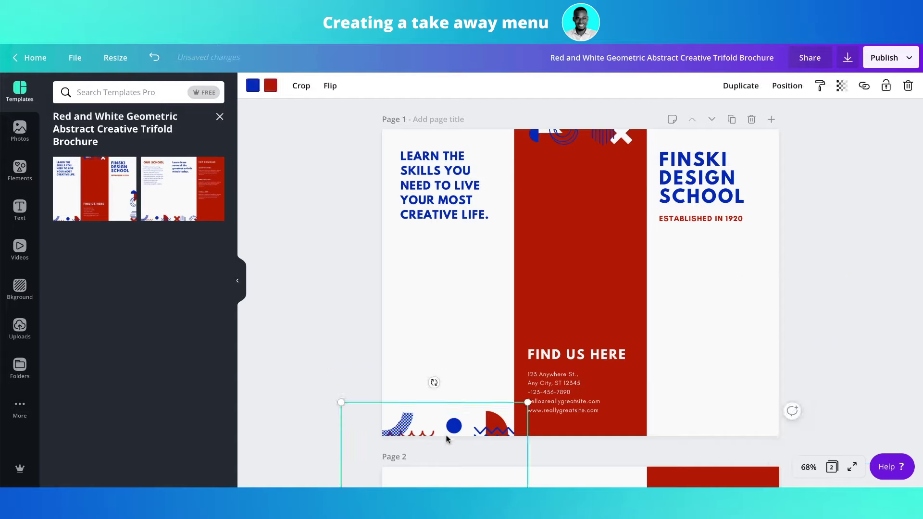
pyautogui.press('Delete')
# Delete the "Finski Design School" title block and the "Learn the skills you need" text from page 1.
pyautogui.moveTo(816, 144); pyautogui.dragTo(667, 224)
pyautogui.press('Delete')
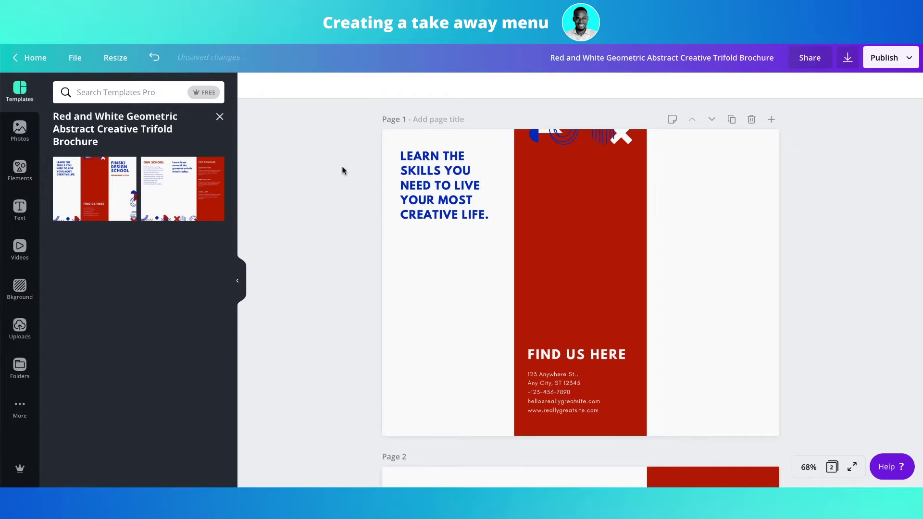
pyautogui.moveTo(343, 170); pyautogui.dragTo(498, 210)
pyautogui.press('Delete')
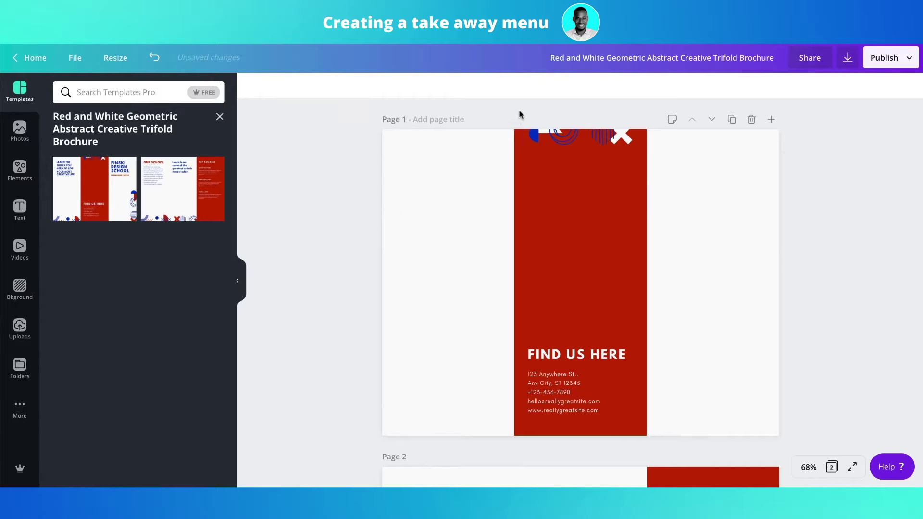
# Delete the geometric pattern at the top of page 1's red middle panel, keeping the panel itself.
pyautogui.moveTo(497, 110); pyautogui.dragTo(585, 152)
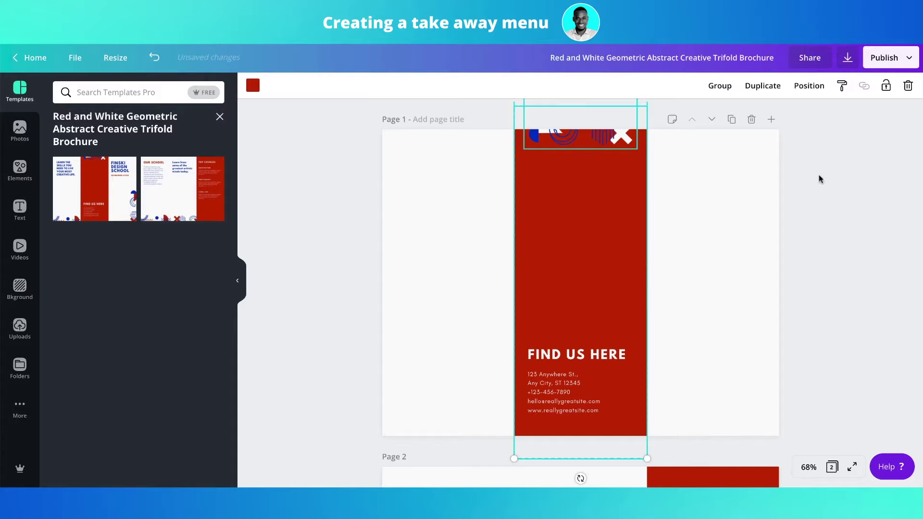
pyautogui.click(819, 179)
pyautogui.click(573, 138)
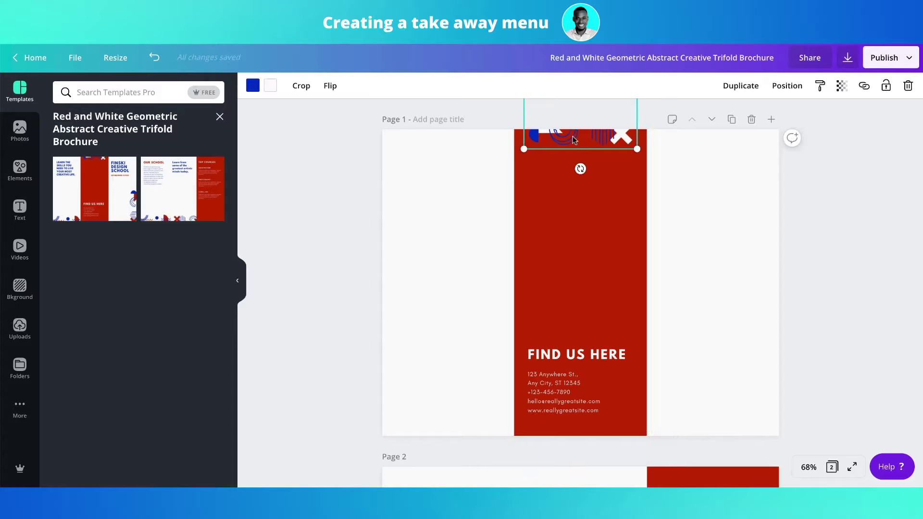
pyautogui.press('Delete')
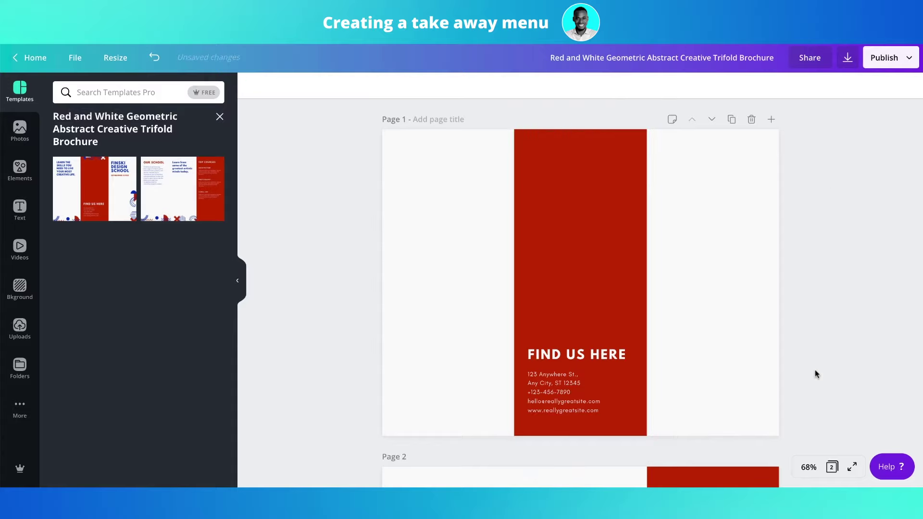
# Recolor the red middle panel on page 1 with the magenta from the first Untitled palette.
pyautogui.scroll(-5, 815, 370)
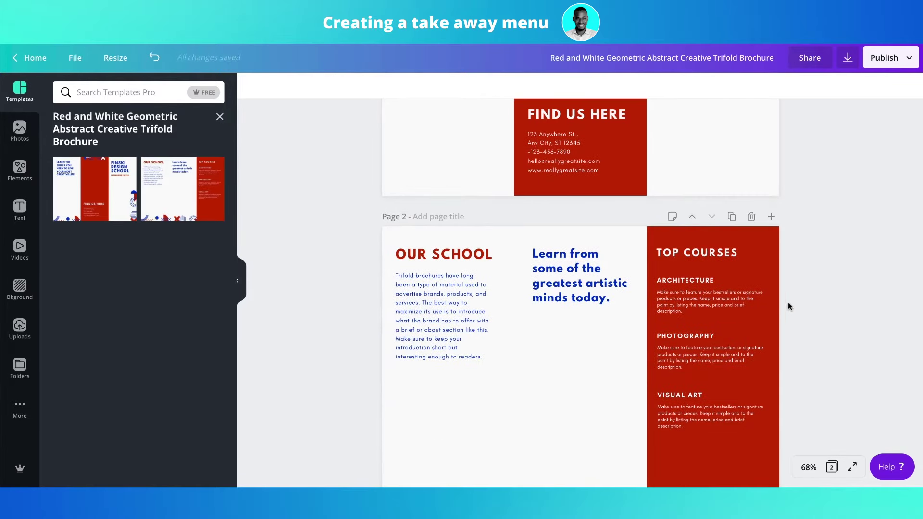
pyautogui.scroll(-1, 789, 299)
pyautogui.scroll(6, 788, 299)
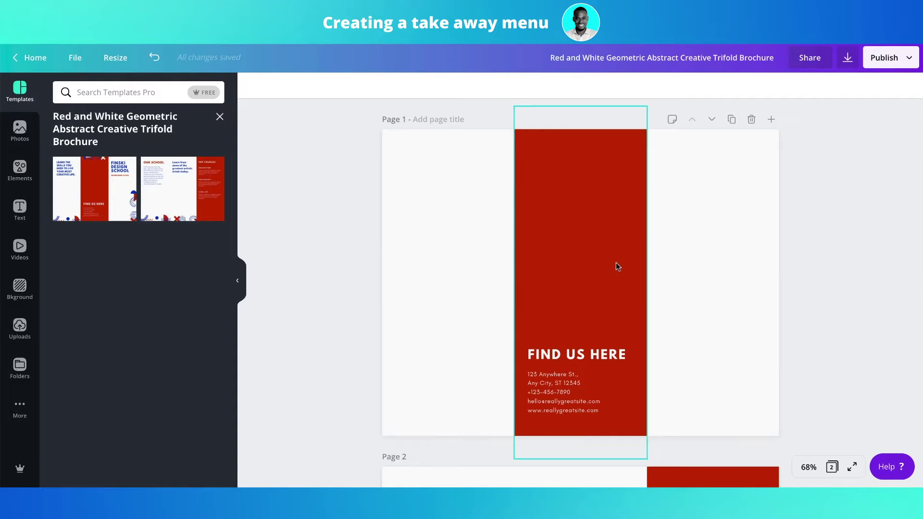
pyautogui.click(551, 211)
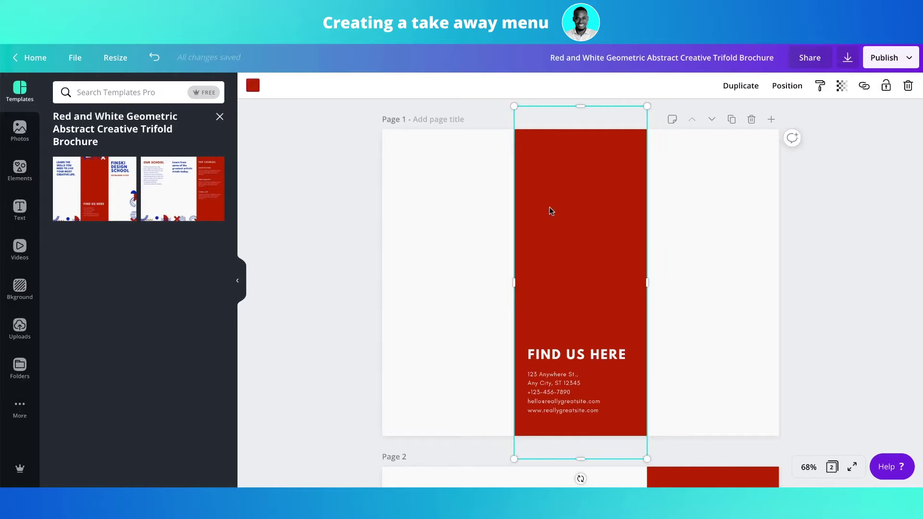
pyautogui.click(253, 86)
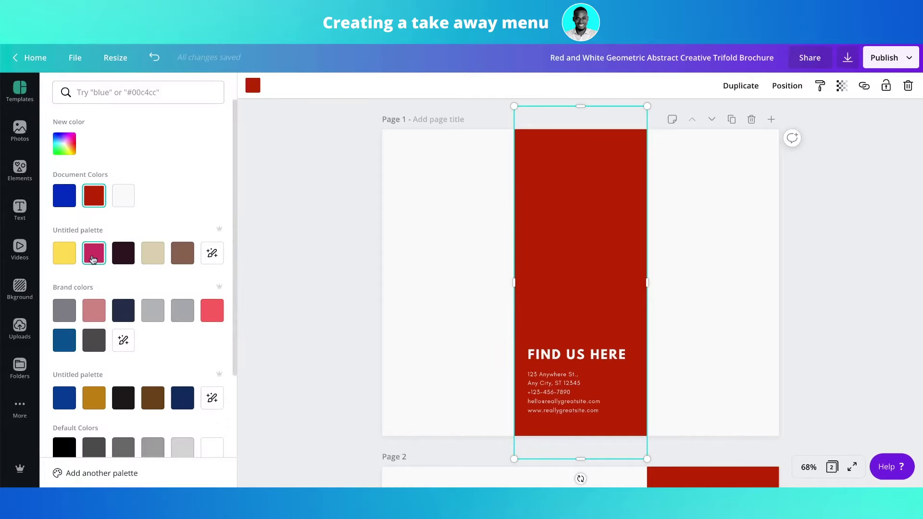
pyautogui.click(93, 260)
pyautogui.press('Escape')
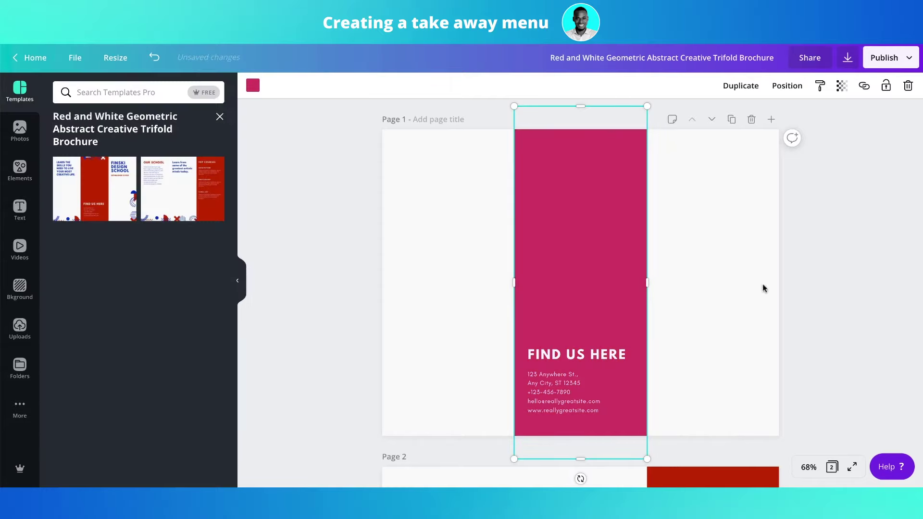
# Change page 1's background to the yellow from the first Untitled palette.
pyautogui.click(834, 226)
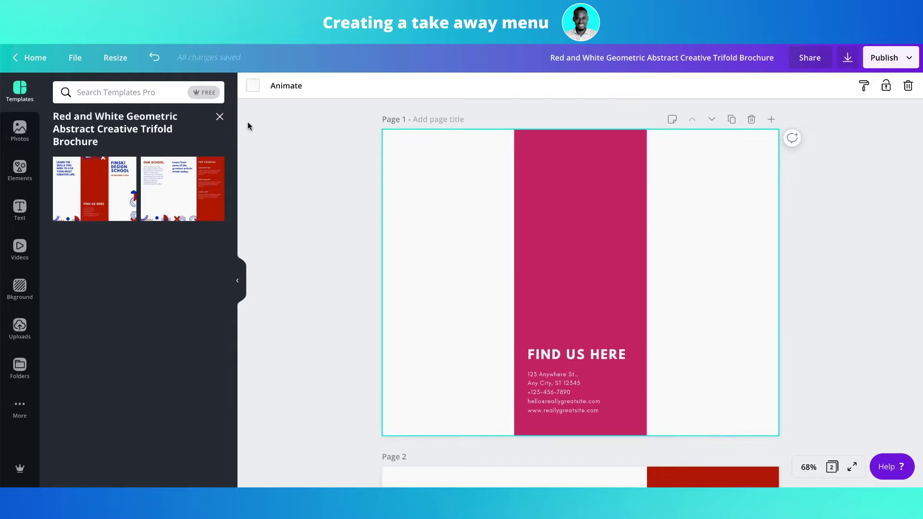
pyautogui.click(250, 91)
pyautogui.click(64, 253)
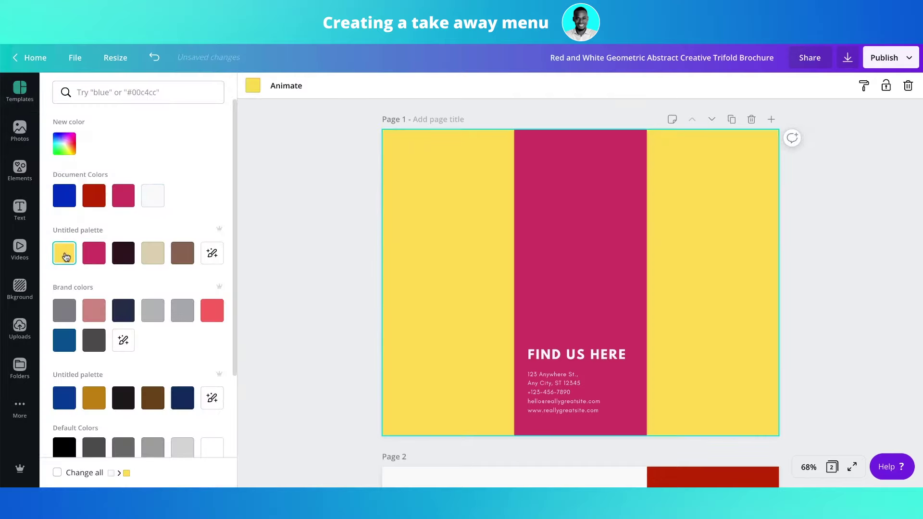
pyautogui.press('Escape')
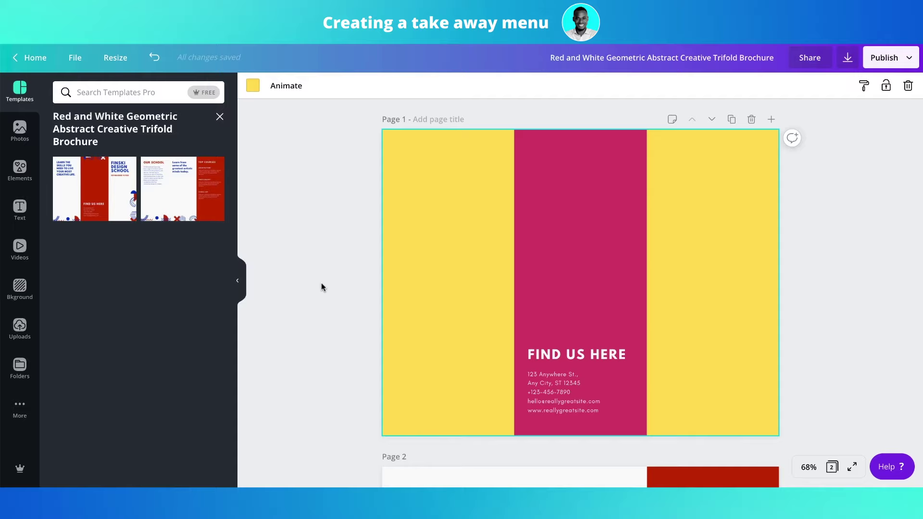
pyautogui.click(331, 230)
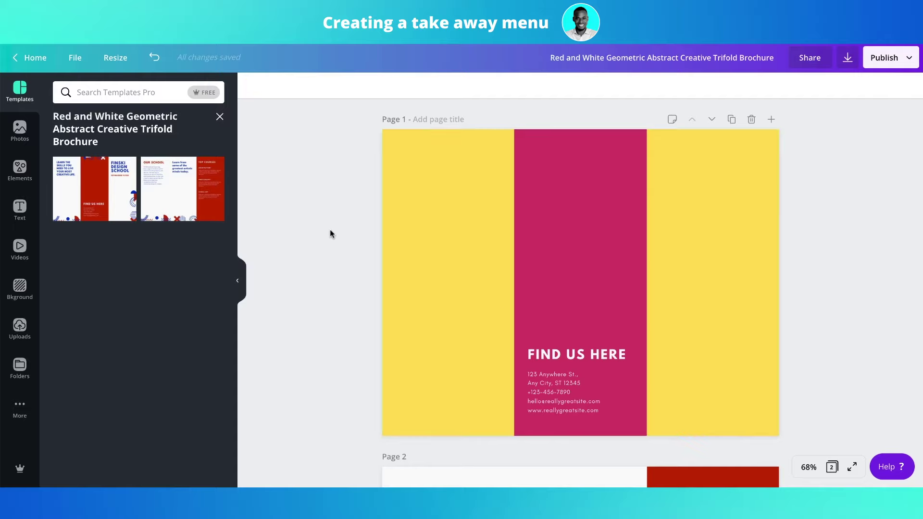
# Add a single-image grid to page 1, shrink it to about 4.9 by 4.7, and place it behind the left and middle panels.
pyautogui.click(220, 117)
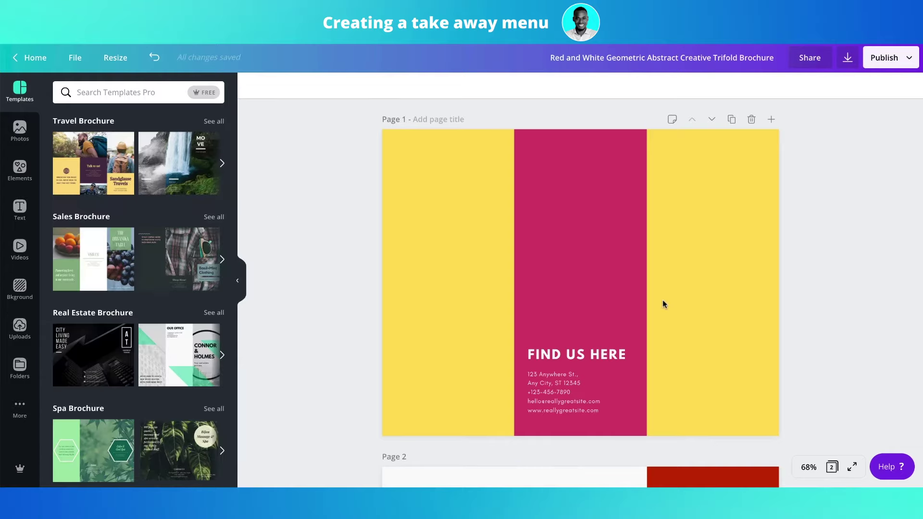
pyautogui.click(11, 170)
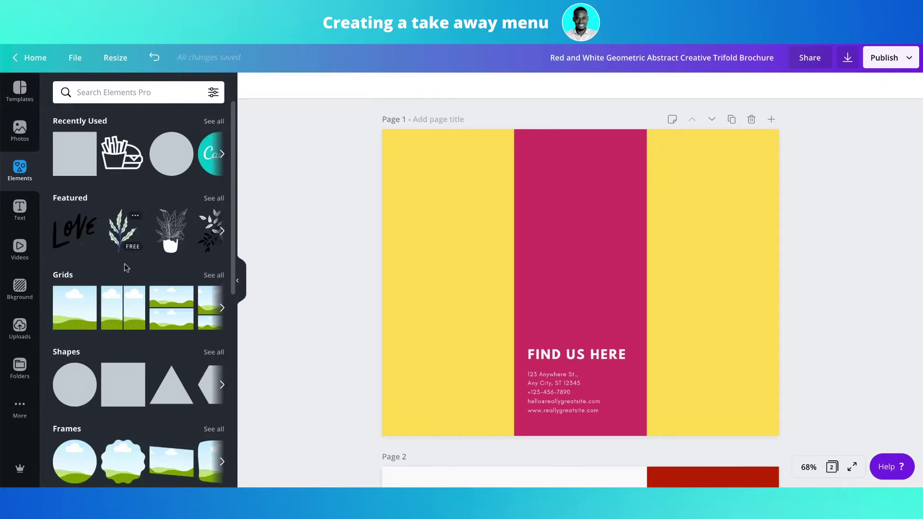
pyautogui.scroll(-2, 129, 308)
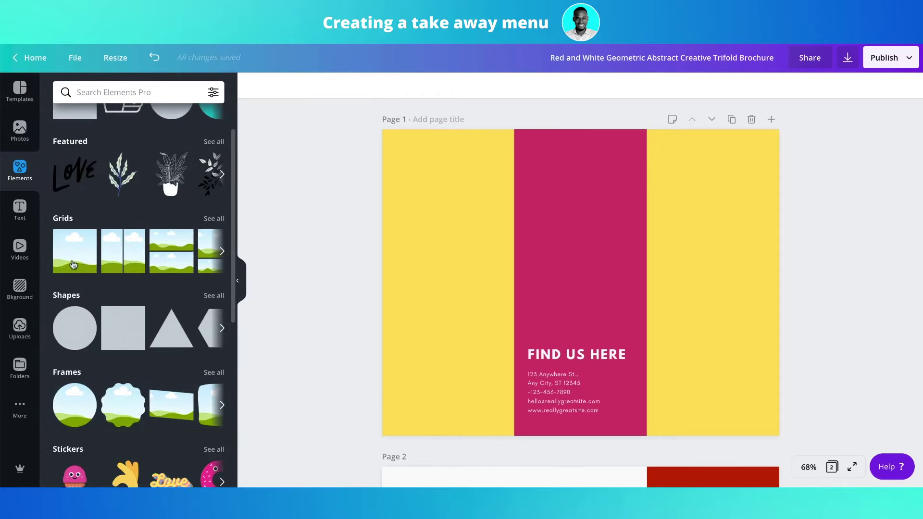
pyautogui.click(73, 264)
pyautogui.click(833, 262)
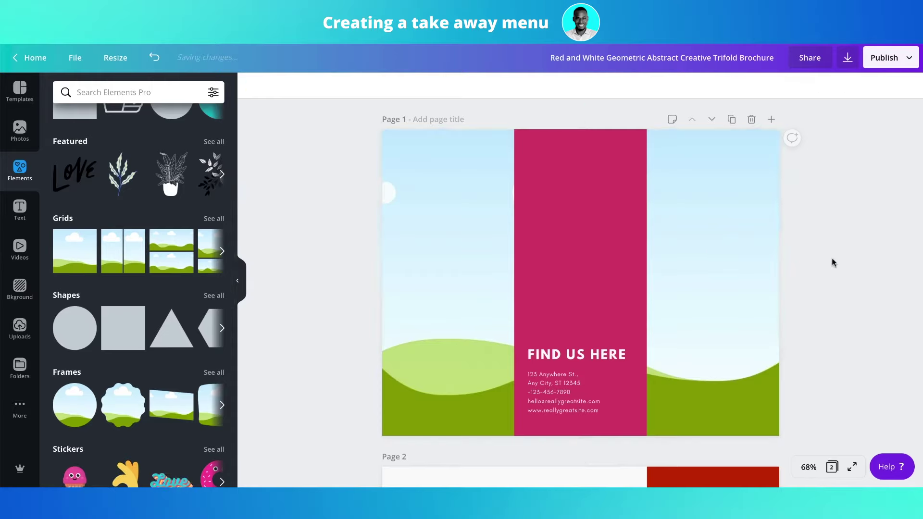
pyautogui.click(772, 291)
pyautogui.moveTo(773, 291); pyautogui.dragTo(778, 259)
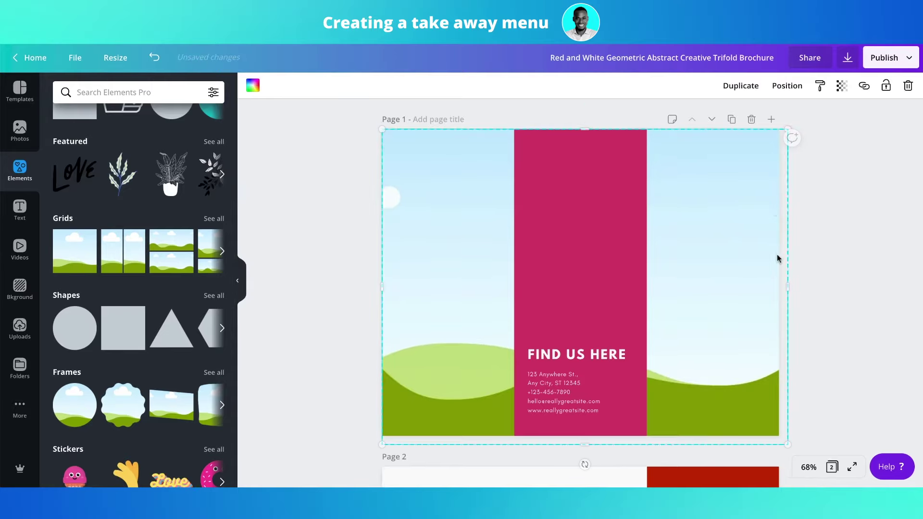
pyautogui.moveTo(788, 129); pyautogui.dragTo(559, 273)
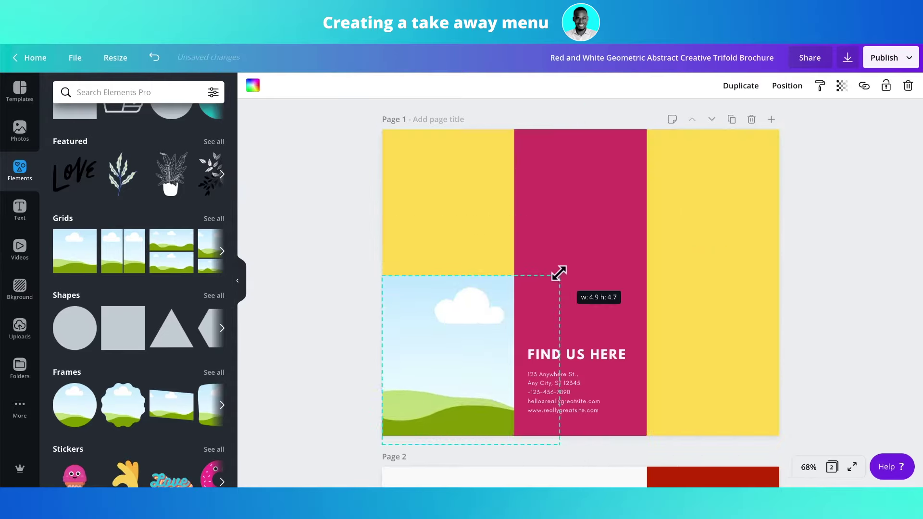
pyautogui.moveTo(459, 377); pyautogui.dragTo(482, 329)
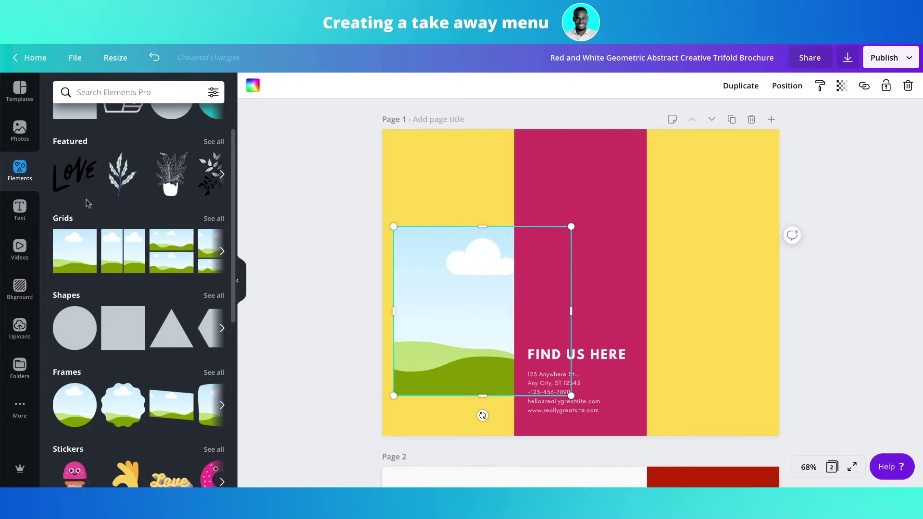
# Search the elements library and the photo library for "burger".
pyautogui.click(100, 96)
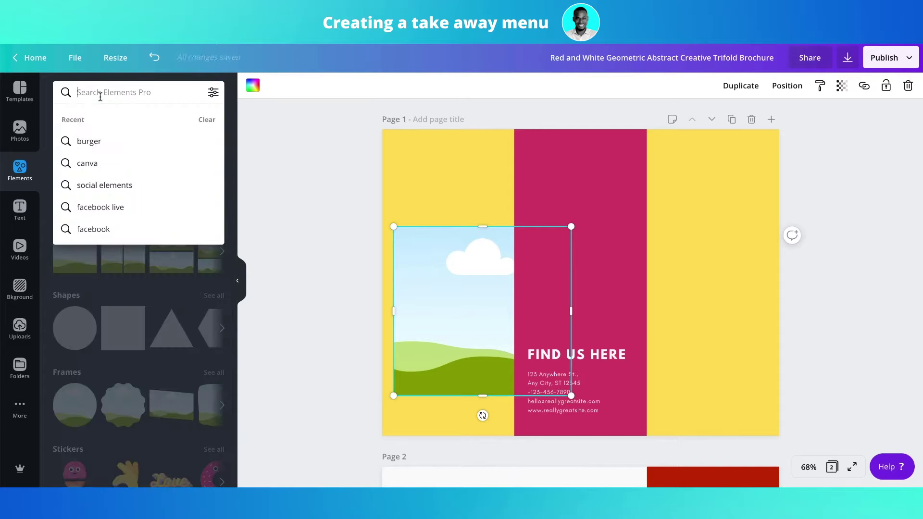
pyautogui.write('burger')
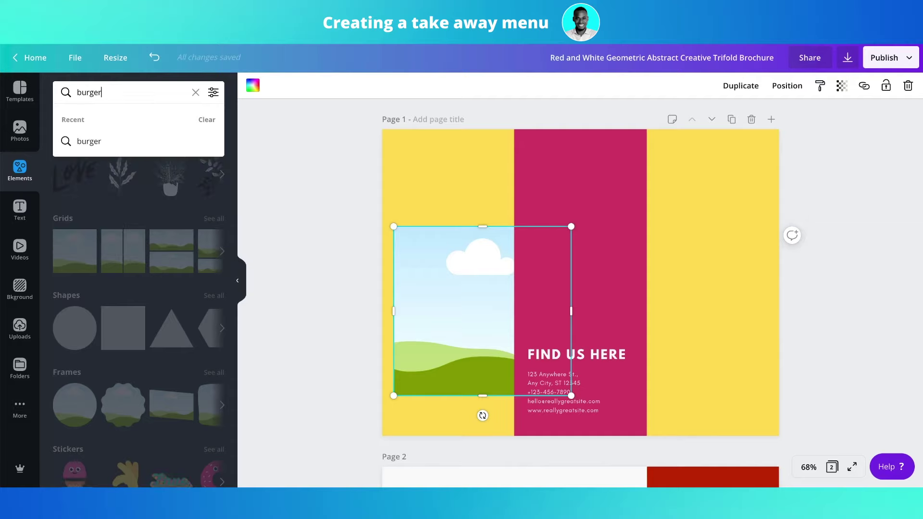
pyautogui.press('Return')
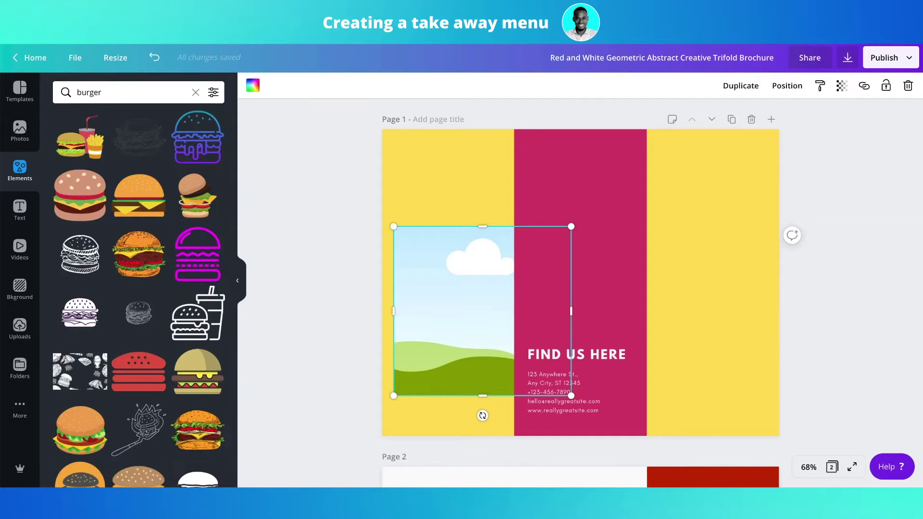
pyautogui.click(19, 129)
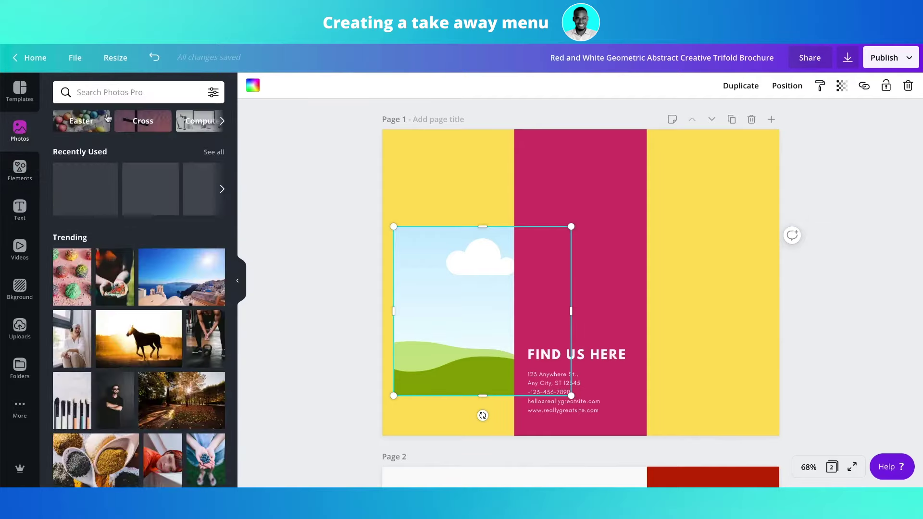
pyautogui.click(123, 99)
pyautogui.write('burger')
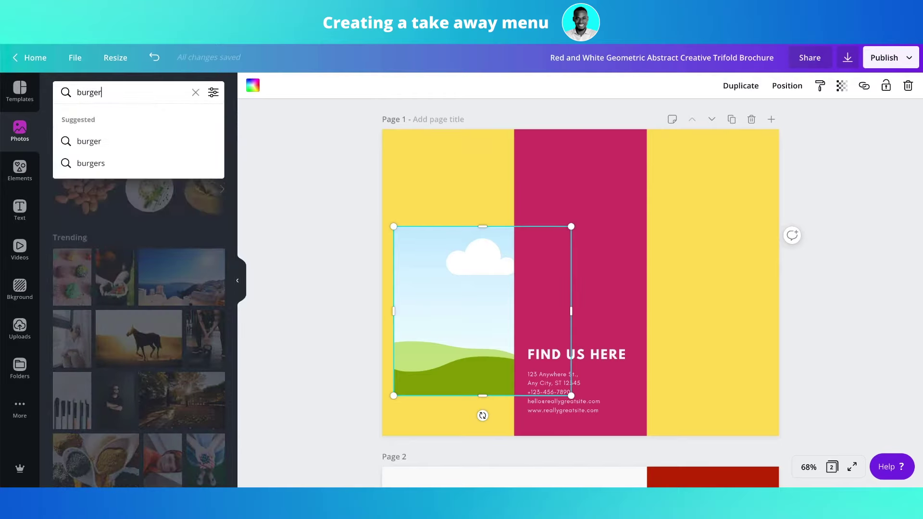
pyautogui.press('Return')
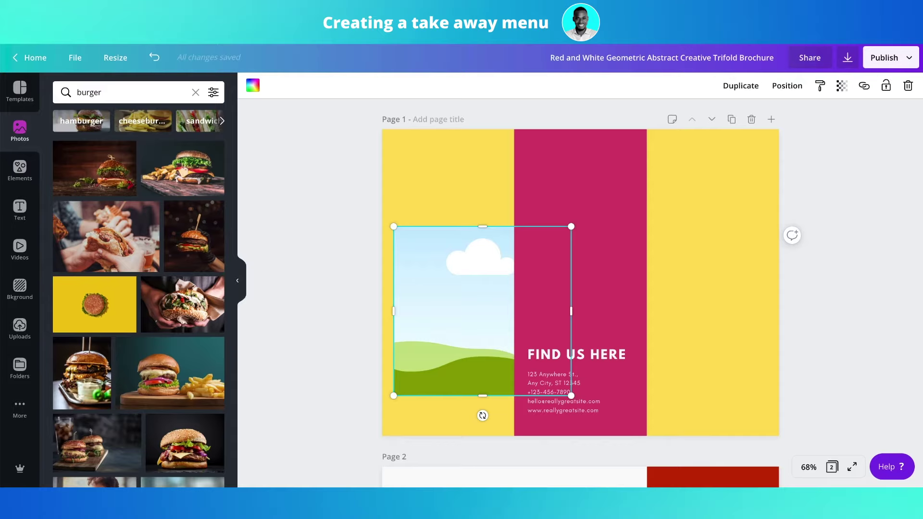
# Refine the photo search to "burger isolated".
pyautogui.click(114, 94)
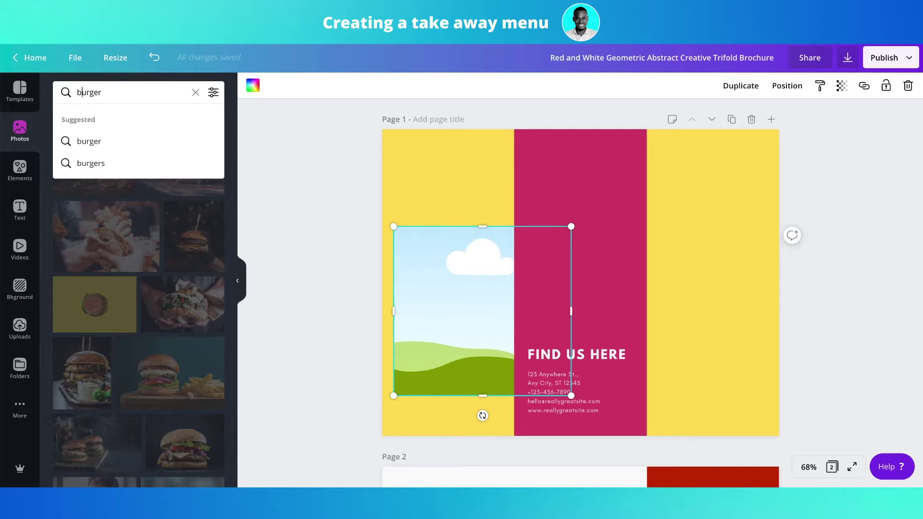
pyautogui.write('iso')
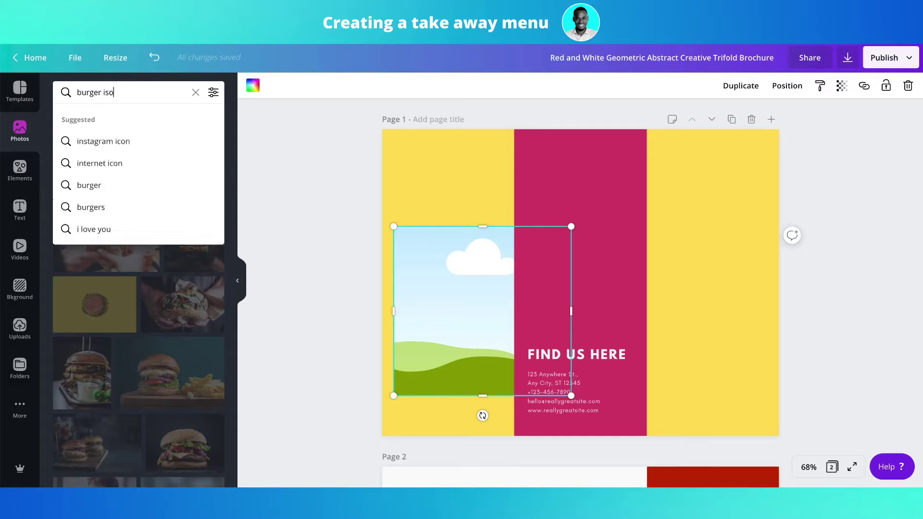
pyautogui.write('lated')
pyautogui.press('Return')
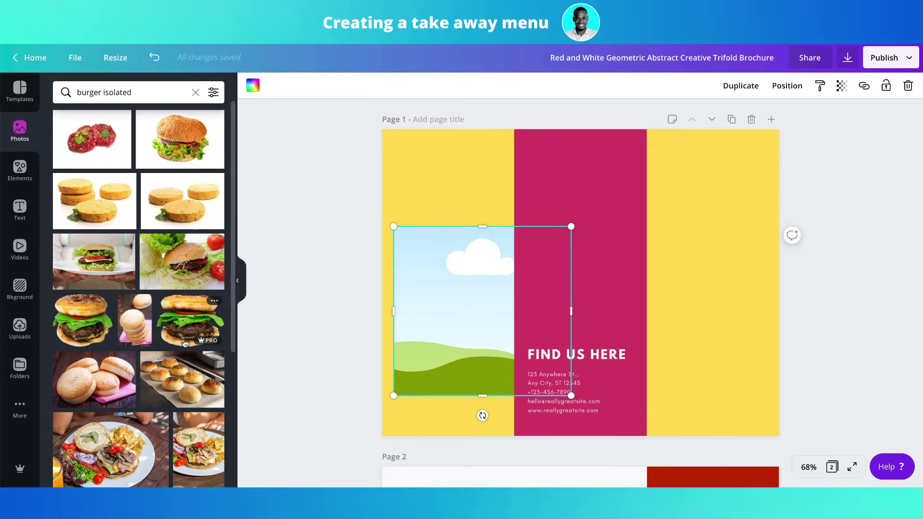
# Try the cut-out burger photo with green lettuce in page 1's image grid, and delete it from the page.
pyautogui.click(179, 322)
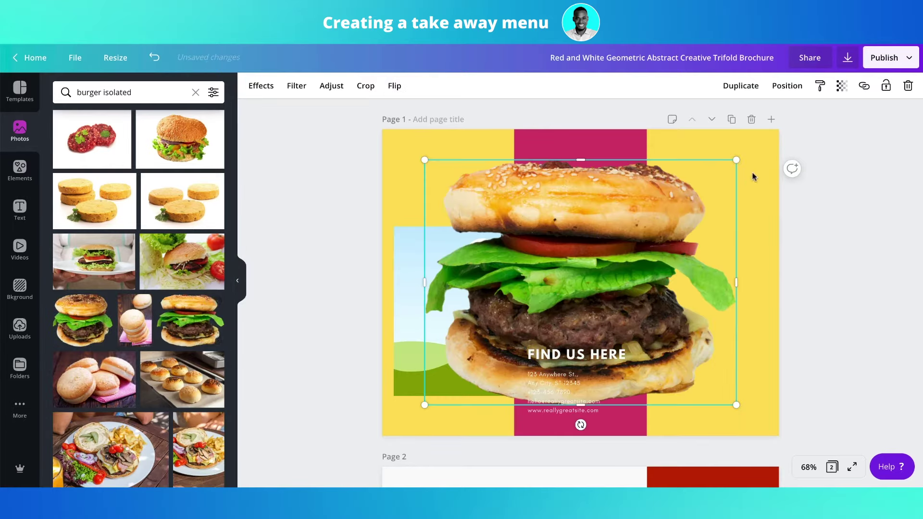
pyautogui.moveTo(739, 159); pyautogui.dragTo(644, 233)
pyautogui.moveTo(554, 271); pyautogui.dragTo(459, 285)
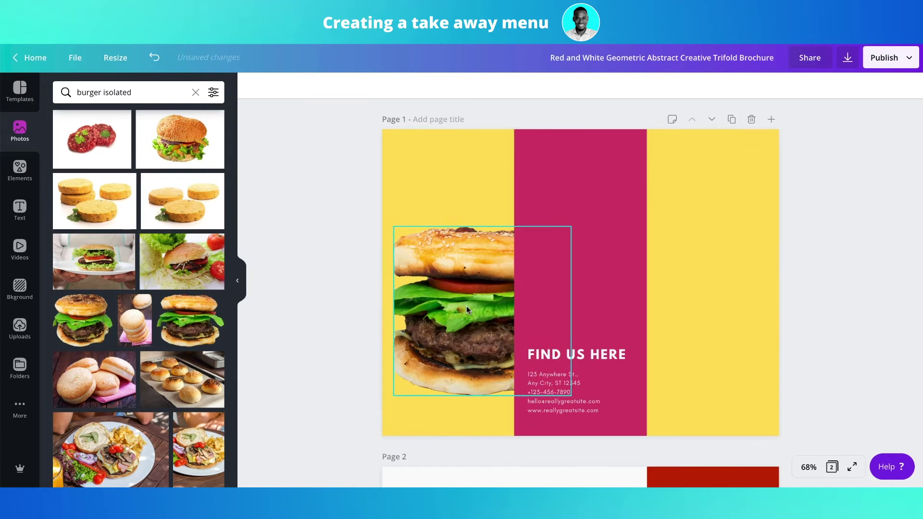
pyautogui.moveTo(466, 309); pyautogui.dragTo(620, 276)
pyautogui.press('Delete')
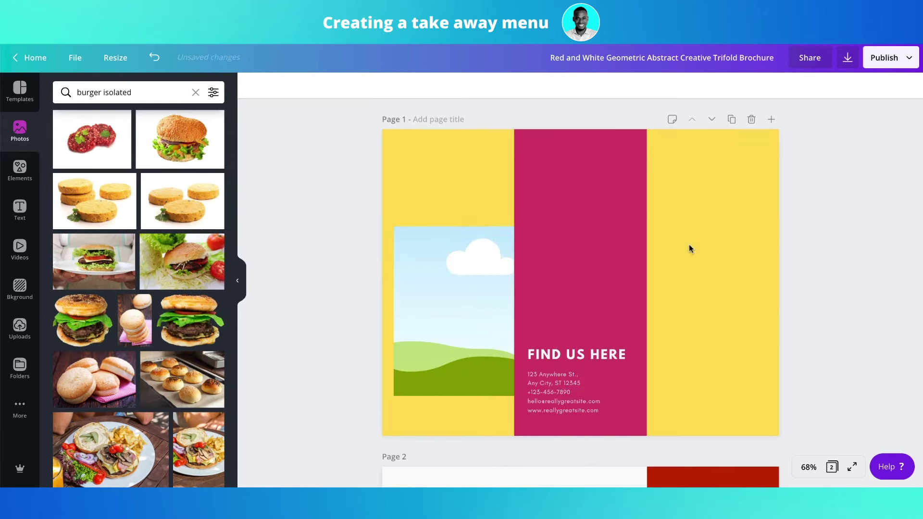
# Browse more isolated burger photos and change the photo search to "appetizer isolated".
pyautogui.scroll(-3, 149, 372)
pyautogui.scroll(-3, 149, 372)
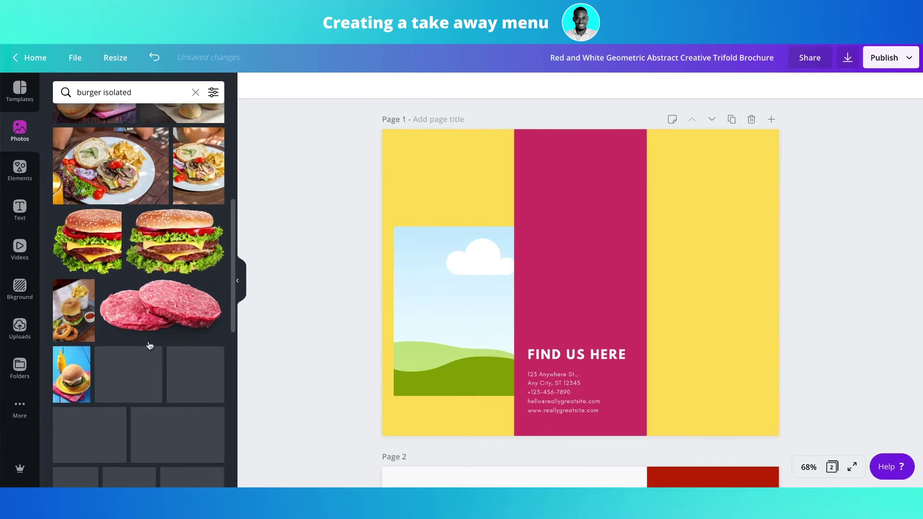
pyautogui.scroll(8, 149, 336)
pyautogui.doubleClick(93, 93)
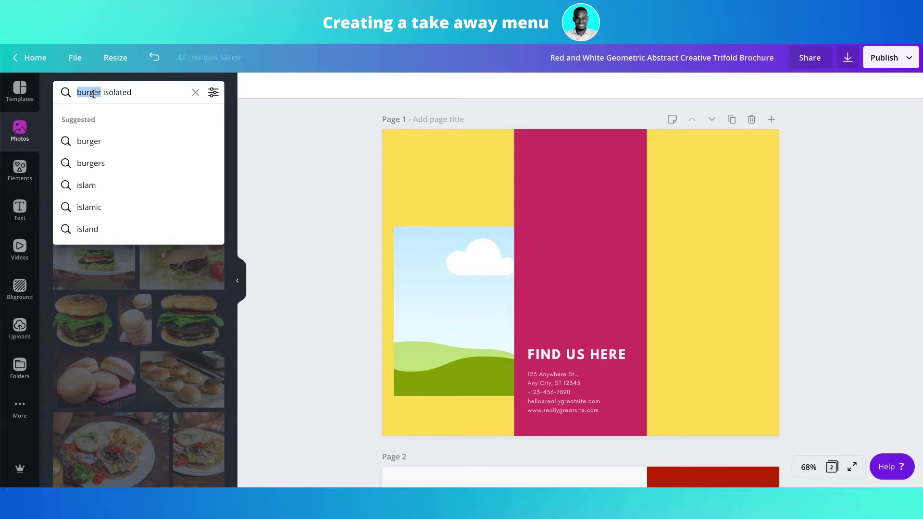
pyautogui.write('app')
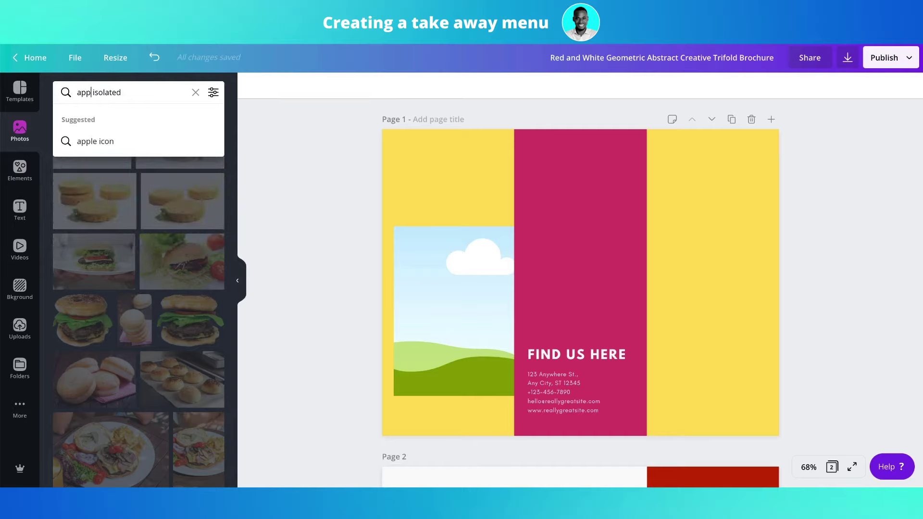
pyautogui.write('eti')
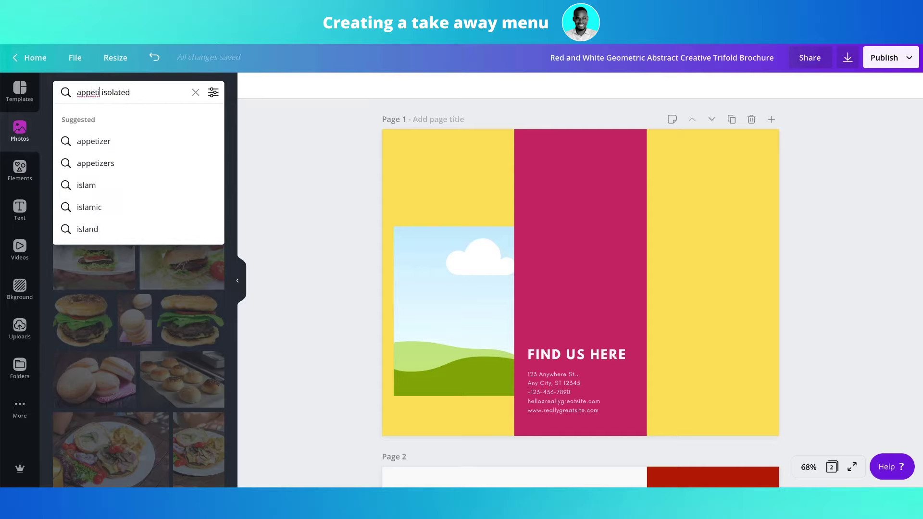
pyautogui.write('zer')
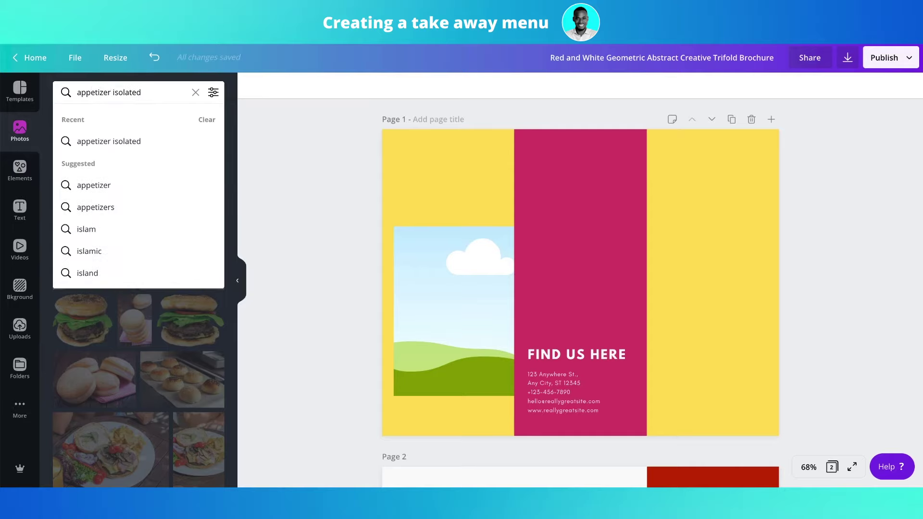
pyautogui.press('Return')
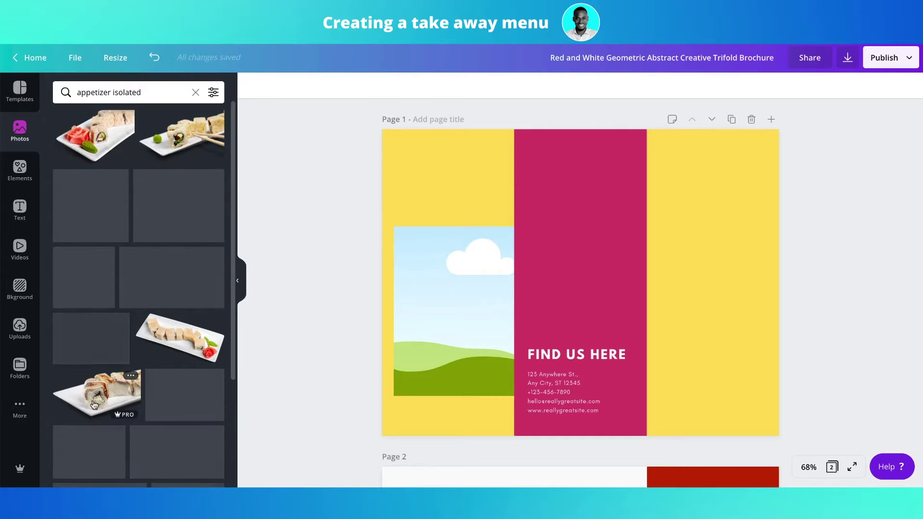
# Broaden the photo search to "appetizer".
pyautogui.click(155, 92)
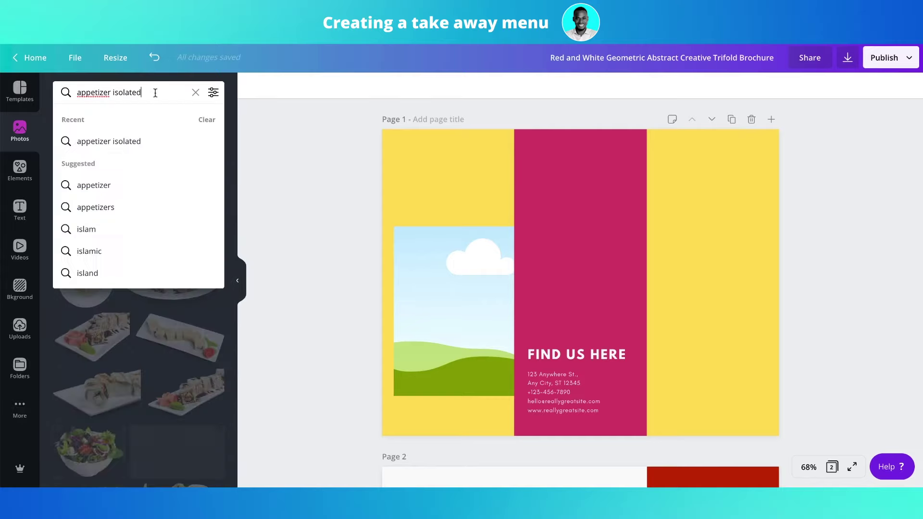
pyautogui.press('BackSpace')
pyautogui.press('BackSpace')
pyautogui.press('BackSpace')
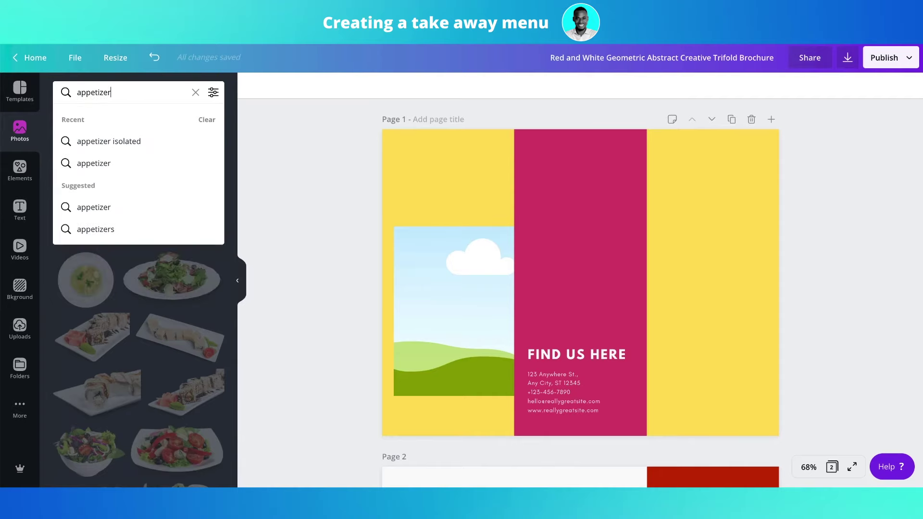
pyautogui.click(91, 163)
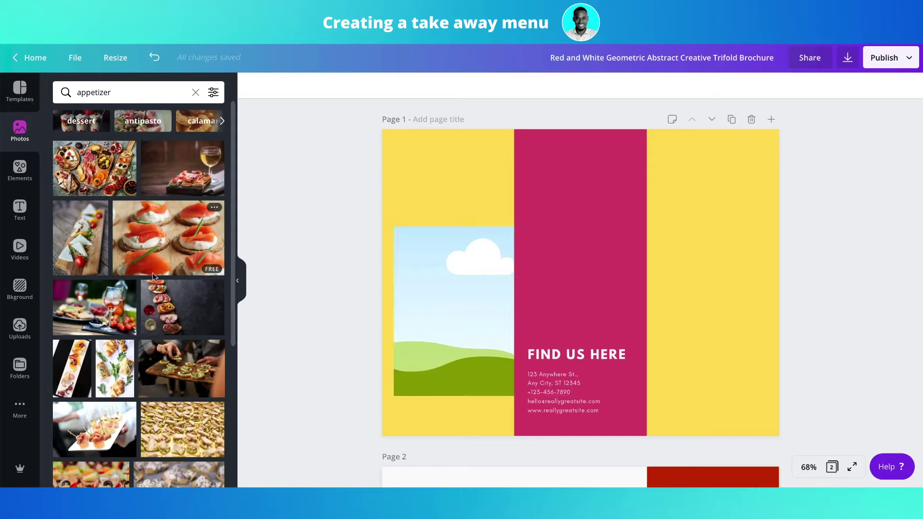
# Fill page 1's image grid with the fried chicken photo from the appetizer results, positioning the grid across the middle and right panels.
pyautogui.scroll(-1, 153, 382)
pyautogui.scroll(-7, 153, 382)
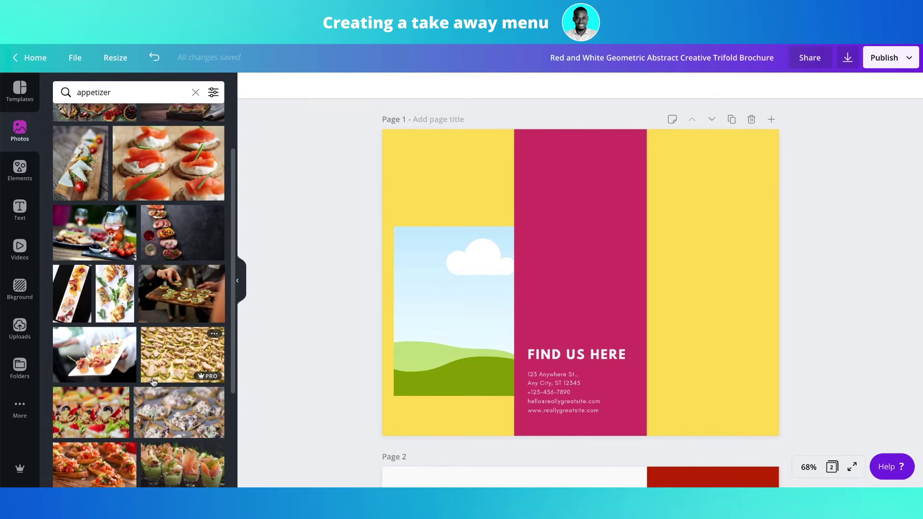
pyautogui.scroll(-3, 153, 382)
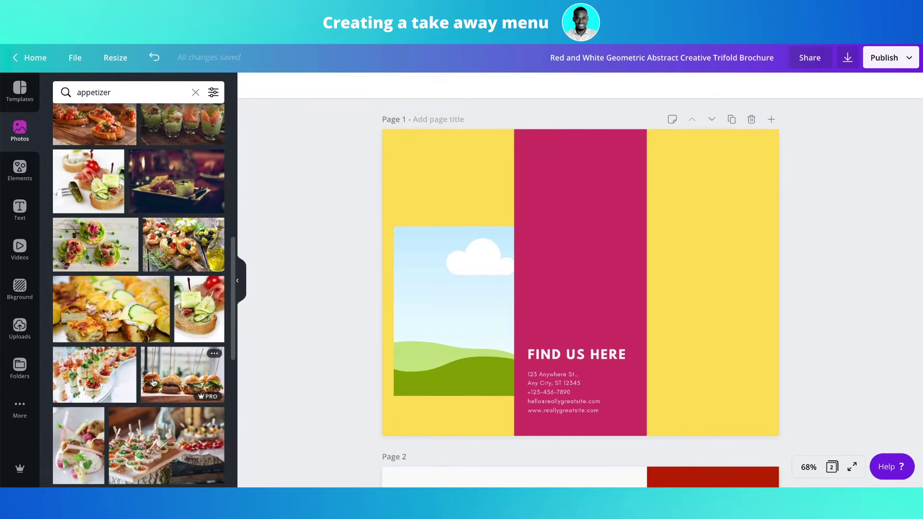
pyautogui.scroll(-1, 153, 382)
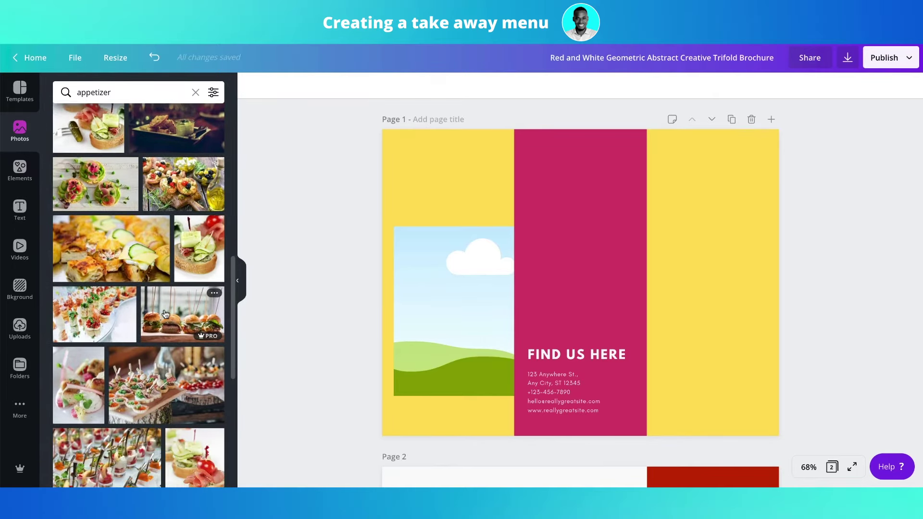
pyautogui.scroll(-8, 137, 434)
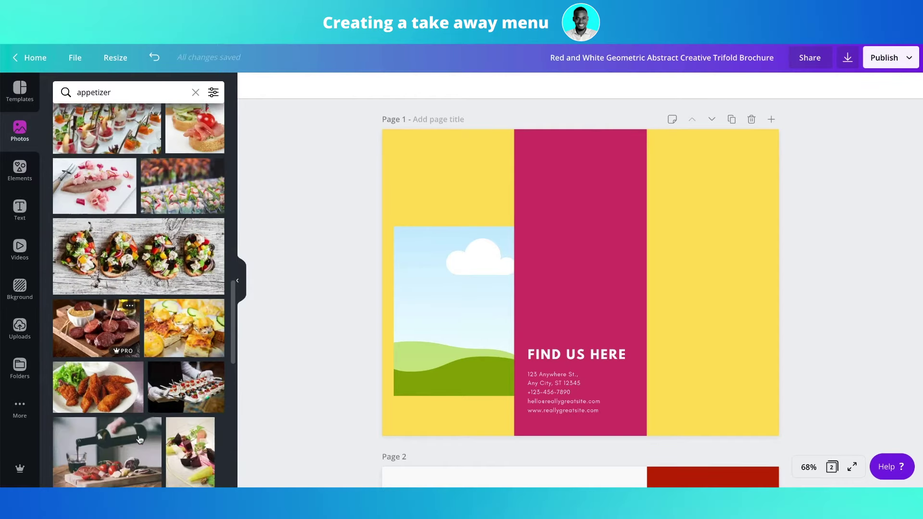
pyautogui.scroll(-1, 138, 434)
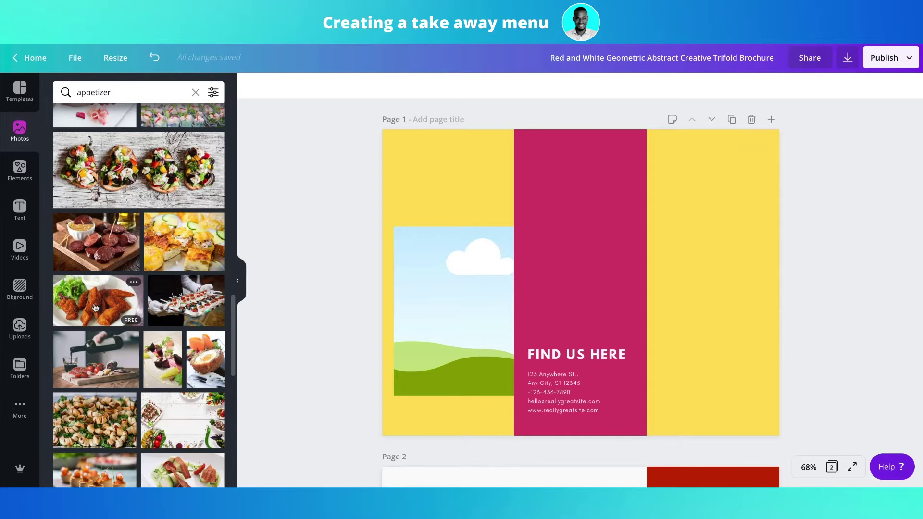
pyautogui.moveTo(95, 308); pyautogui.dragTo(661, 289)
pyautogui.click(463, 324)
# Bring the fried chicken photo in front of the magenta panel and enlarge it toward the upper left.
pyautogui.click(785, 86)
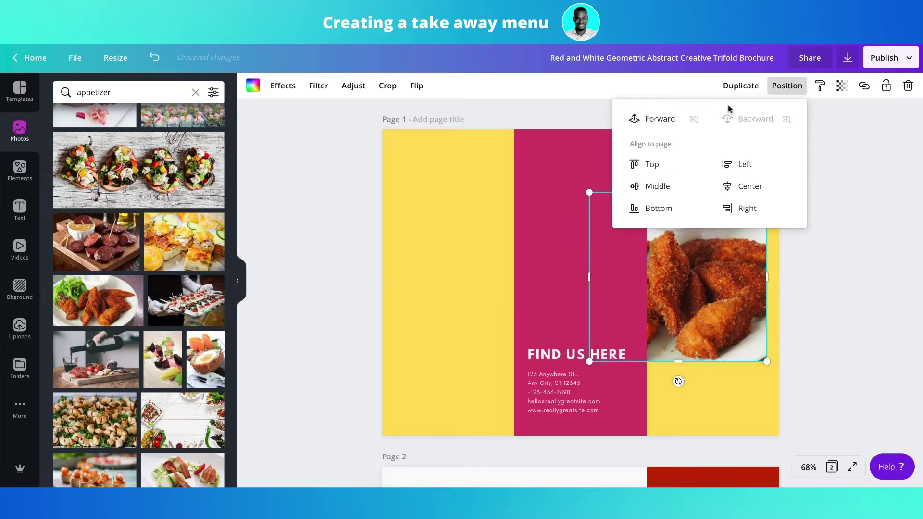
pyautogui.click(649, 119)
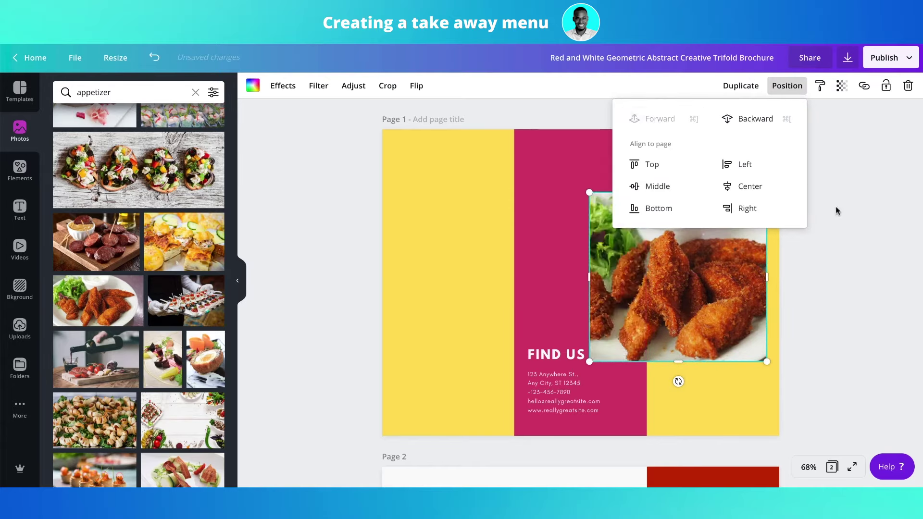
pyautogui.click(692, 243)
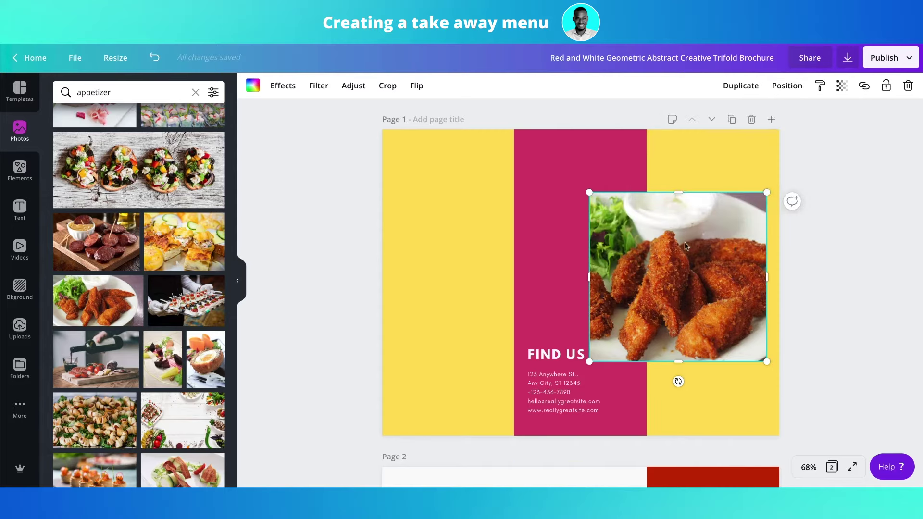
pyautogui.moveTo(587, 194); pyautogui.dragTo(542, 159)
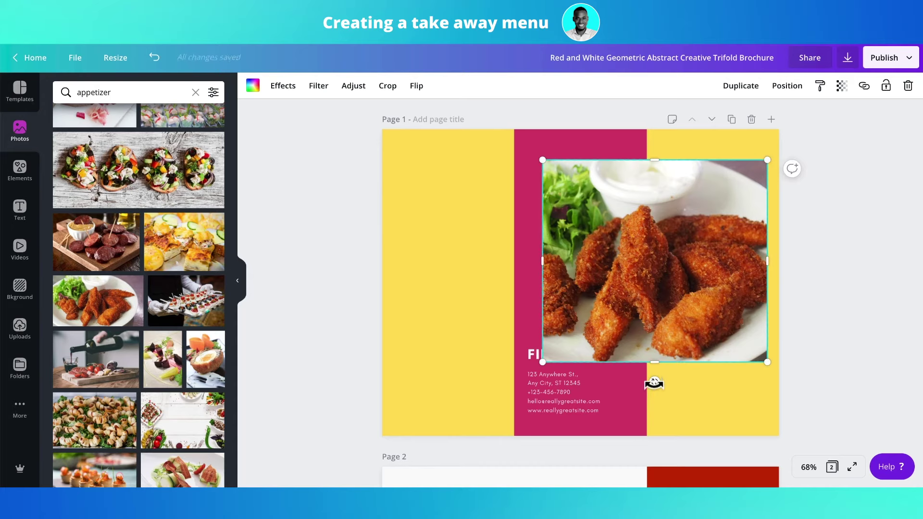
# Tilt the fried chicken photo counterclockwise and place it enlarged on the right yellow panel, extending past page 1's right edge.
pyautogui.moveTo(654, 383); pyautogui.dragTo(794, 333)
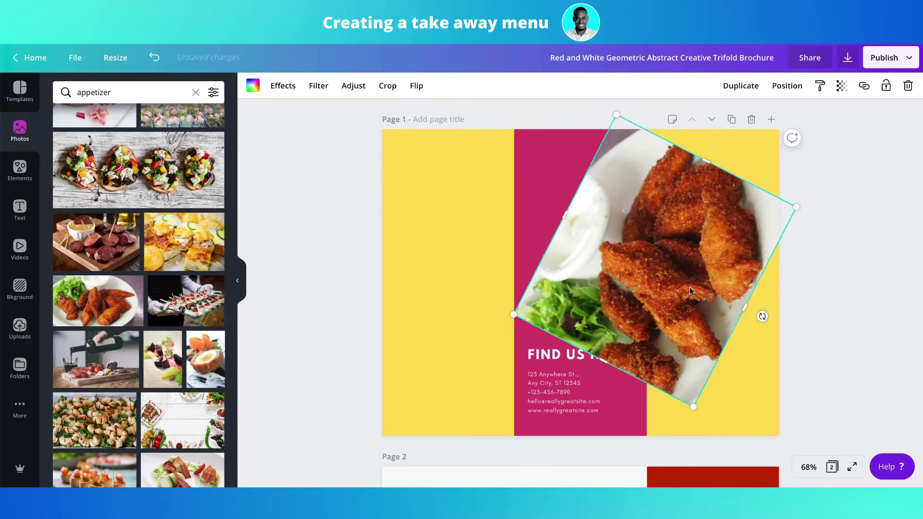
pyautogui.moveTo(689, 287); pyautogui.dragTo(850, 338)
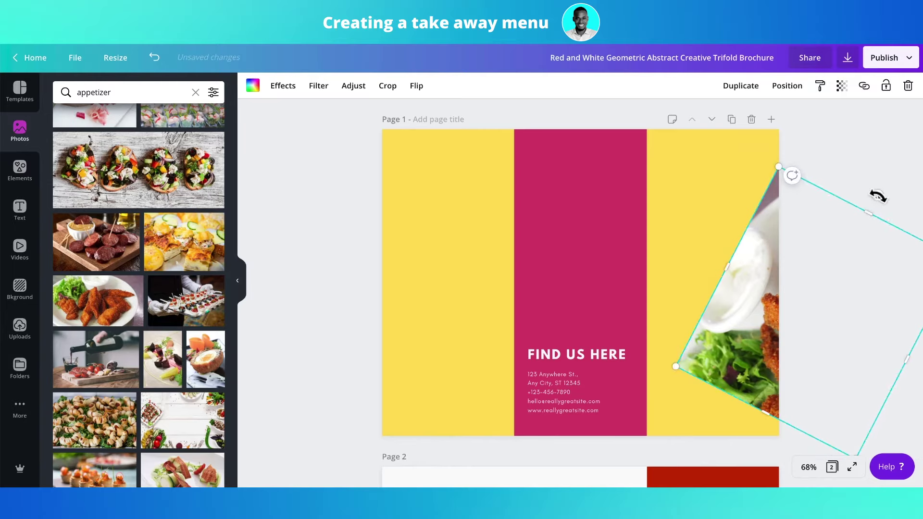
pyautogui.moveTo(875, 196); pyautogui.dragTo(890, 194)
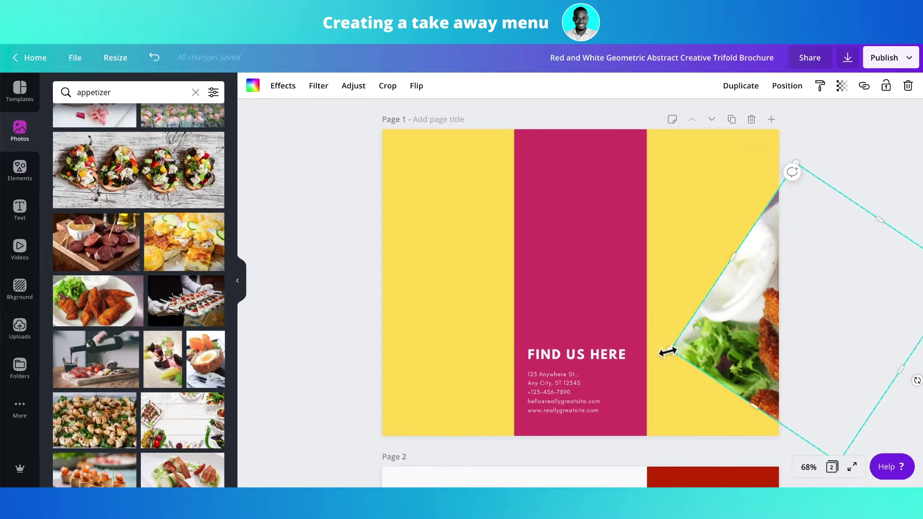
pyautogui.moveTo(666, 350); pyautogui.dragTo(645, 361)
# Reposition the fried chicken image within its tilted grid and shift the grid so its left corner meets the magenta panel's right edge.
pyautogui.doubleClick(743, 347)
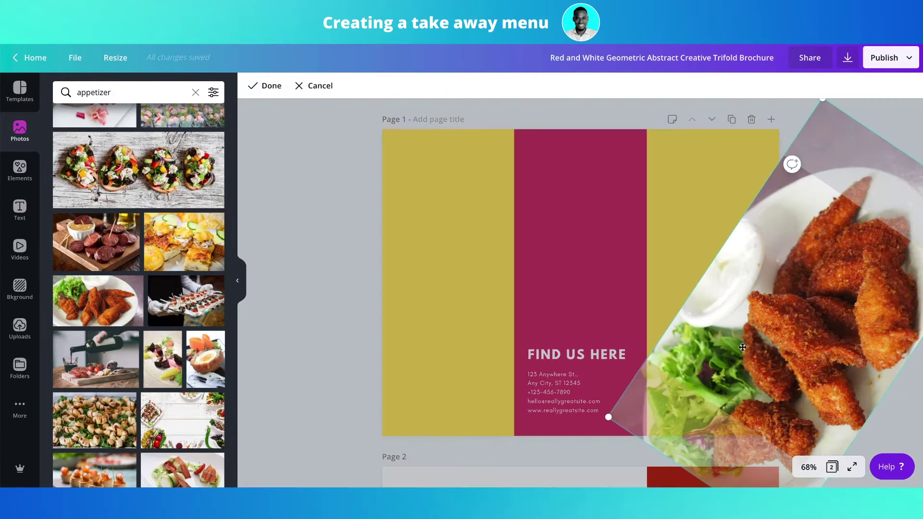
pyautogui.moveTo(743, 347); pyautogui.dragTo(659, 272)
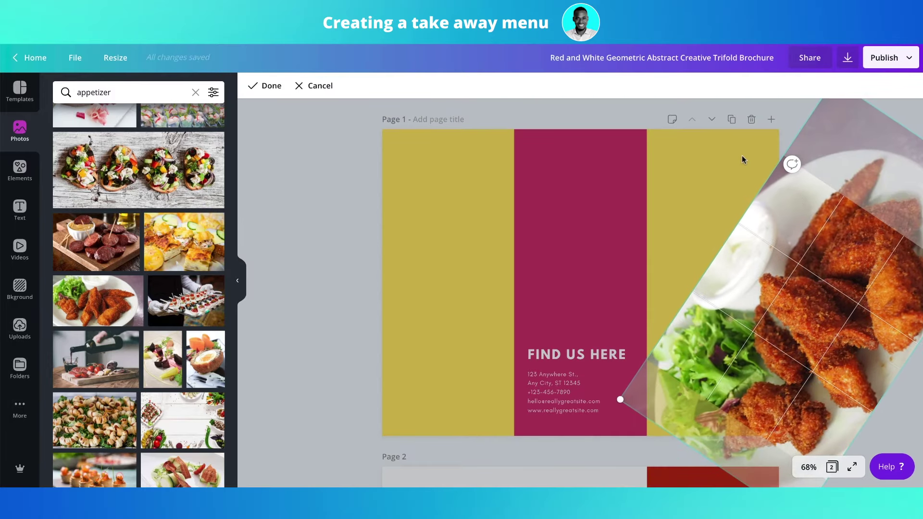
pyautogui.click(613, 110)
pyautogui.click(718, 318)
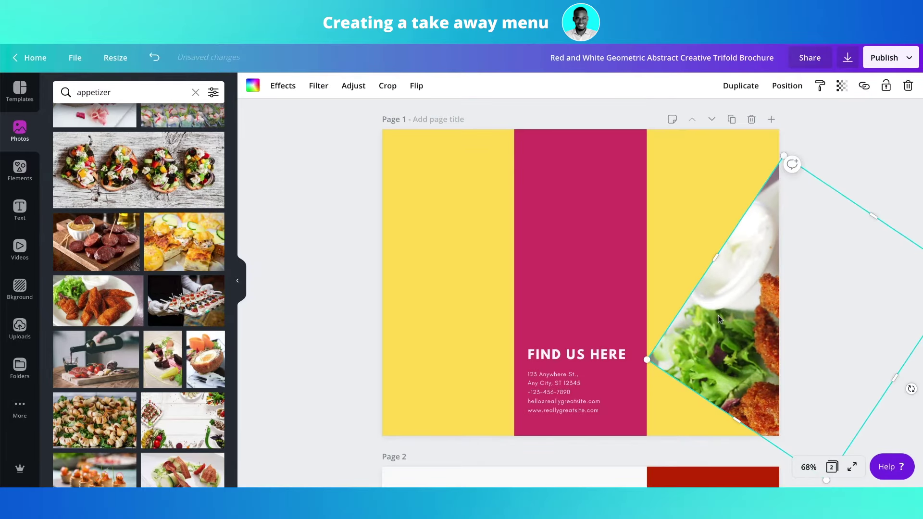
# Resize the tilted fried chicken photo so its left corner overlaps the magenta panel and its top corner reaches the page's upper right.
pyautogui.moveTo(785, 425); pyautogui.dragTo(710, 142)
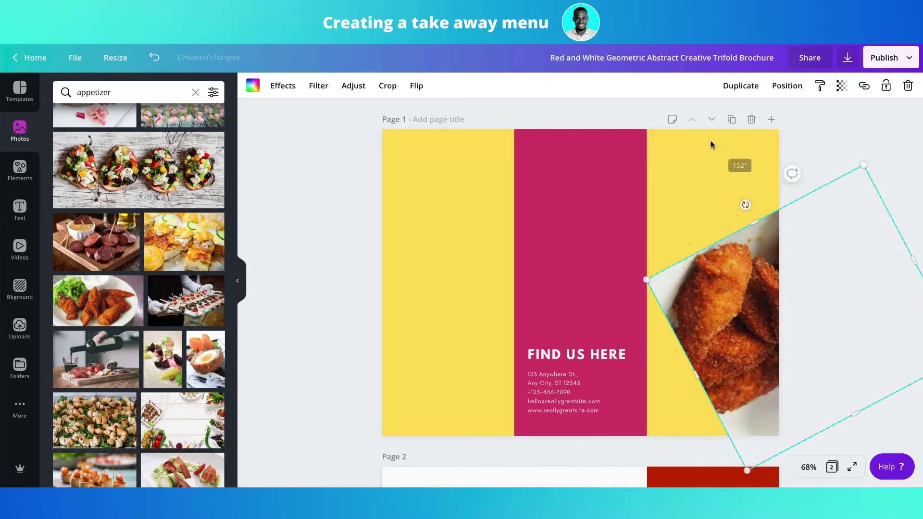
pyautogui.hotkey('ctrl', 'z')
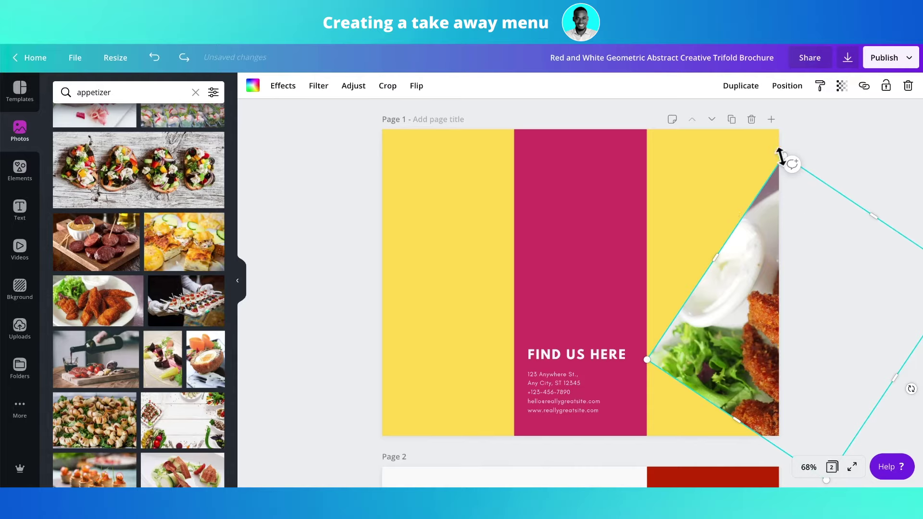
pyautogui.moveTo(788, 165); pyautogui.dragTo(787, 253)
pyautogui.moveTo(799, 303); pyautogui.dragTo(772, 313)
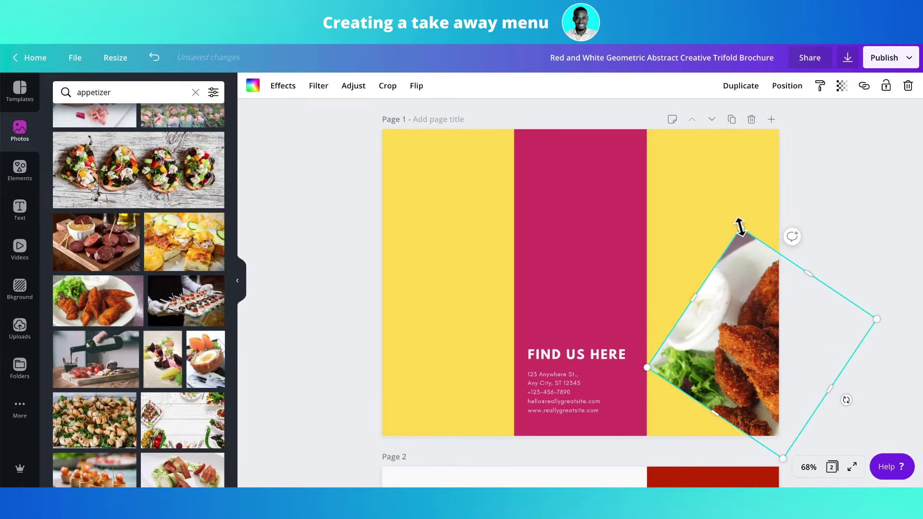
pyautogui.moveTo(739, 226); pyautogui.dragTo(779, 120)
# Send the fried chicken photo behind the magenta panel and shift it right until its left corner meets the panel's edge.
pyautogui.click(775, 87)
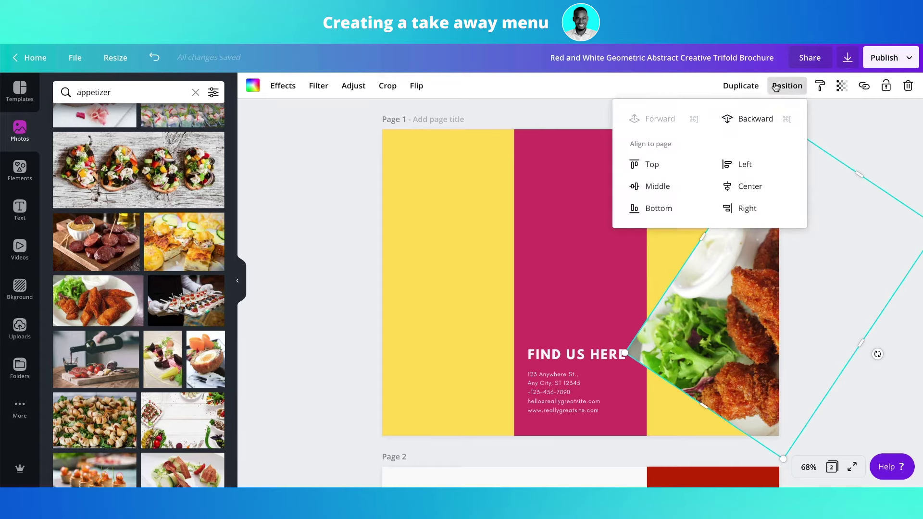
pyautogui.click(747, 120)
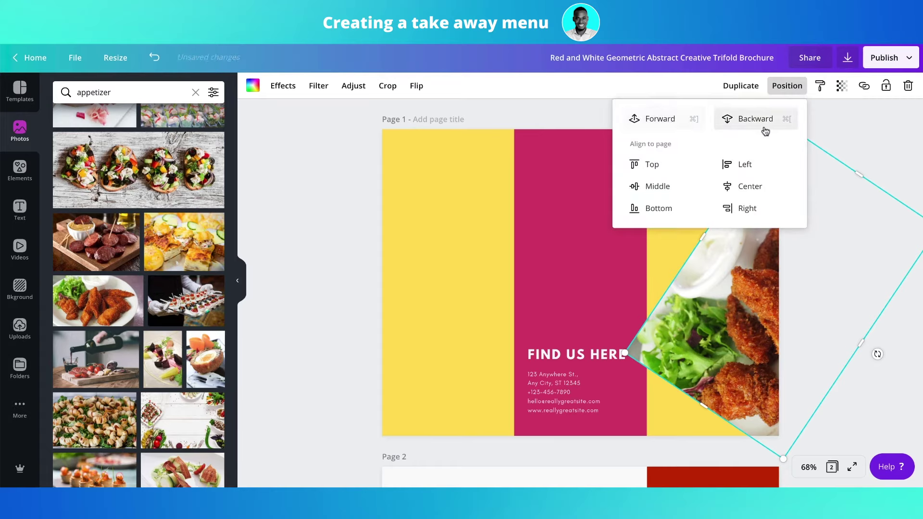
pyautogui.click(747, 120)
pyautogui.click(831, 133)
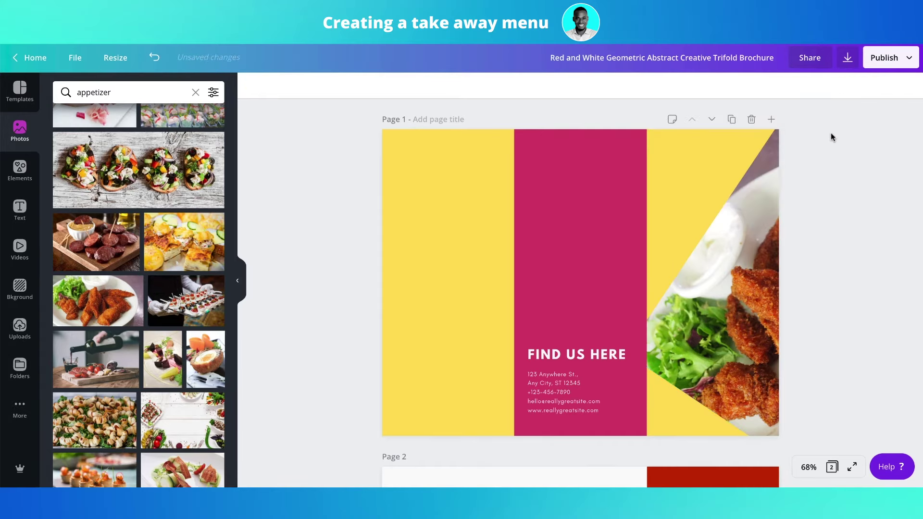
pyautogui.click(720, 327)
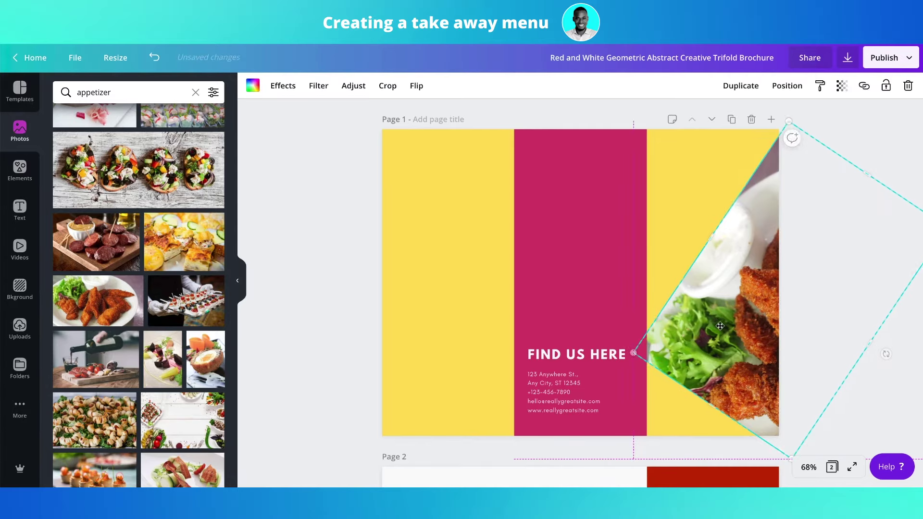
pyautogui.moveTo(720, 326)
pyautogui.mouseDown()
pyautogui.moveTo(728, 326)
pyautogui.moveTo(718, 325)
pyautogui.mouseUp()
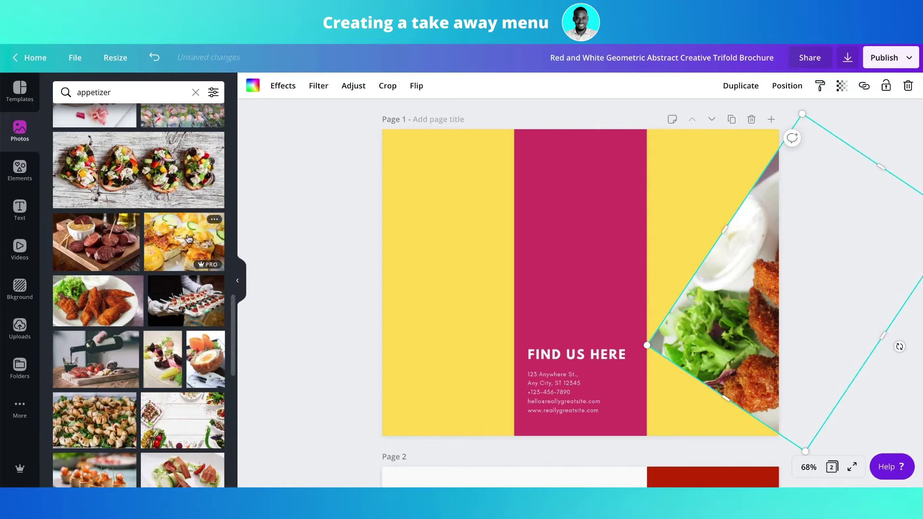
# Replace the fried chicken photo in the tilted grid with the free platter photo of salads and meats from the appetizer results.
pyautogui.moveTo(186, 240); pyautogui.dragTo(716, 292)
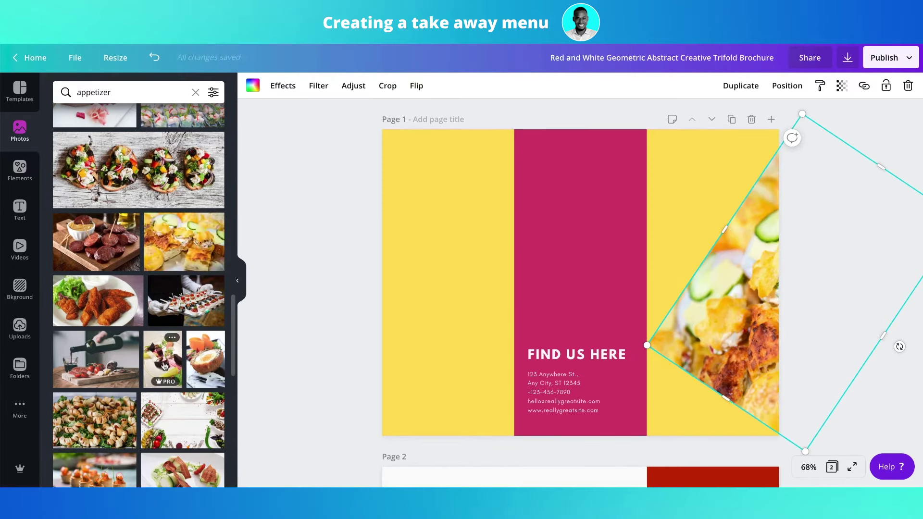
pyautogui.scroll(-5, 159, 375)
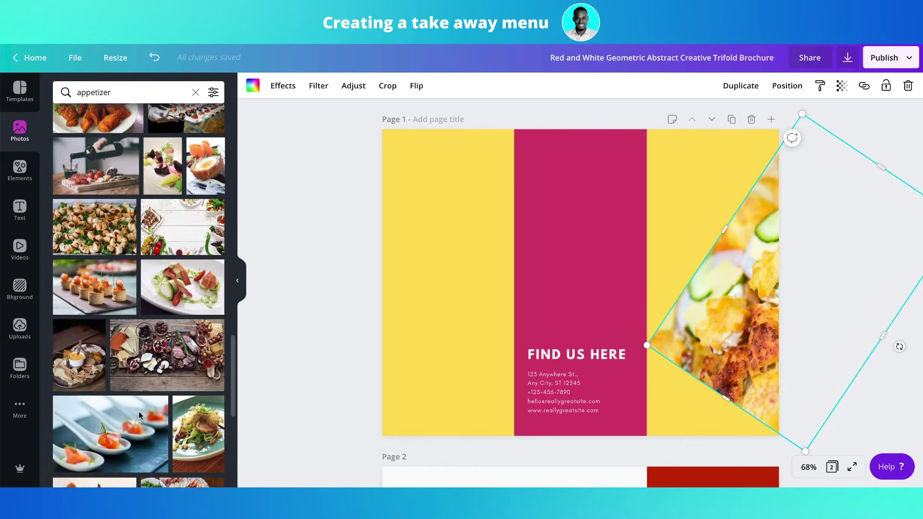
pyautogui.scroll(-4, 140, 417)
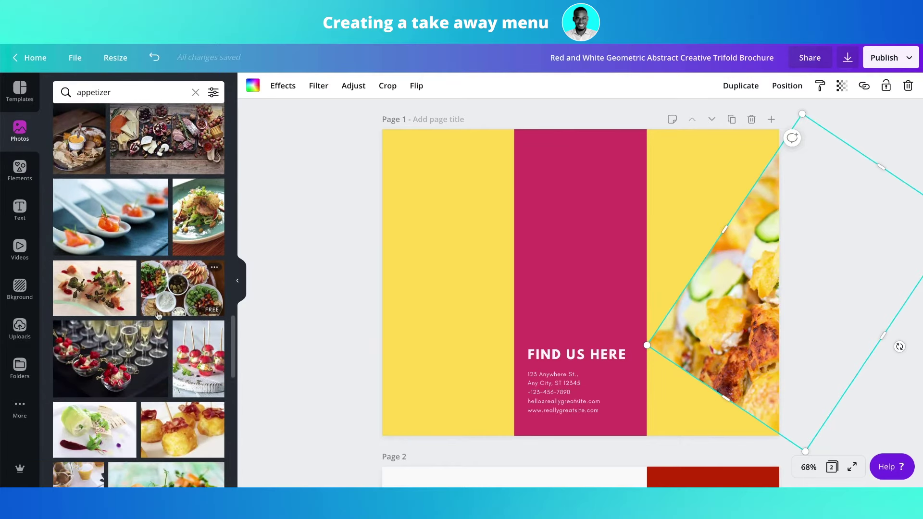
pyautogui.moveTo(177, 283); pyautogui.dragTo(748, 240)
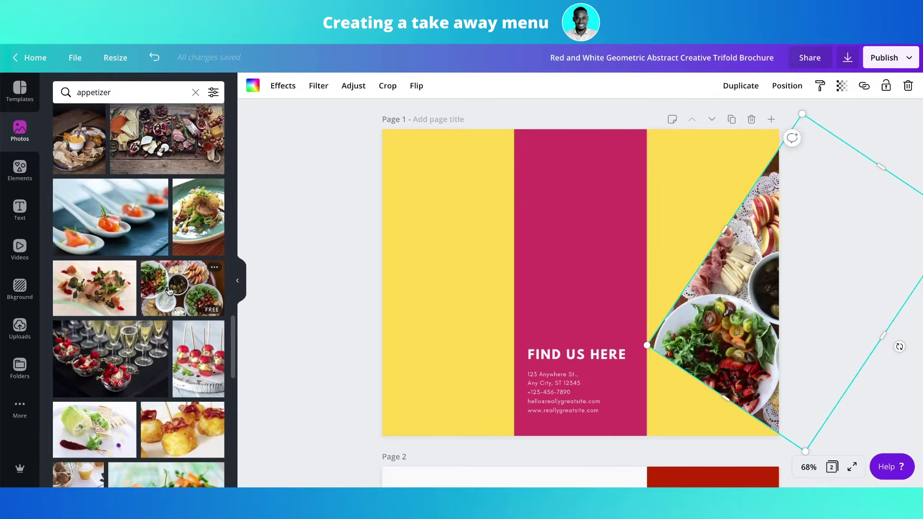
pyautogui.click(305, 328)
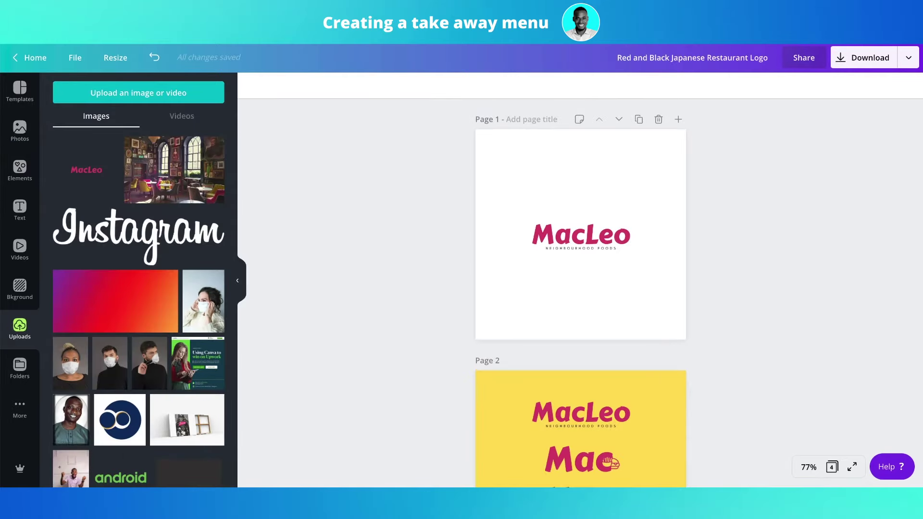
# Copy the MacLeo logo from the logo design onto page 1, tilted and enlarged along the platter photo's slanted edge.
pyautogui.moveTo(439, 184); pyautogui.dragTo(630, 260)
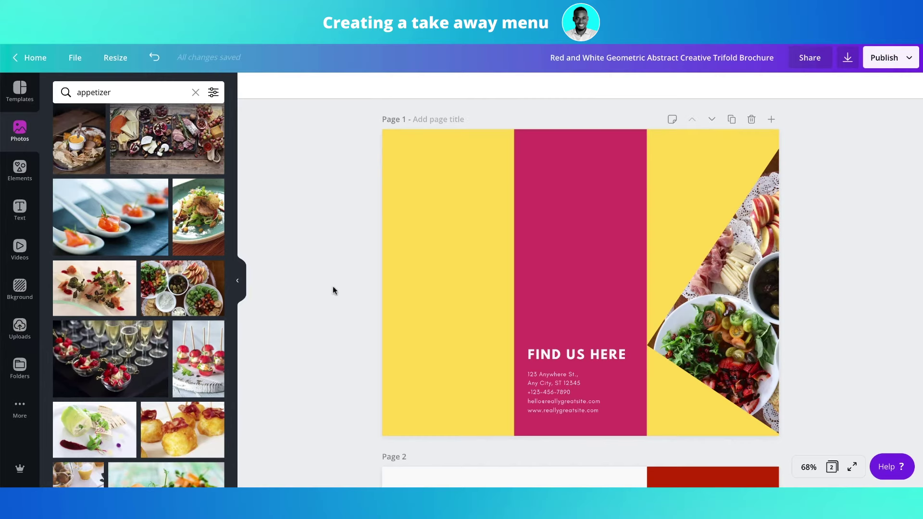
pyautogui.hotkey('ctrl', 'v')
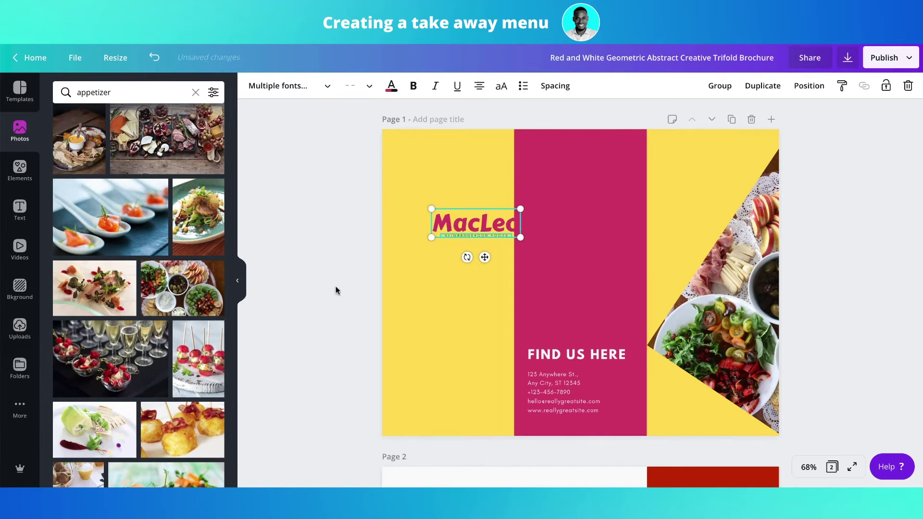
pyautogui.moveTo(484, 258); pyautogui.dragTo(722, 234)
pyautogui.moveTo(704, 200); pyautogui.dragTo(705, 233)
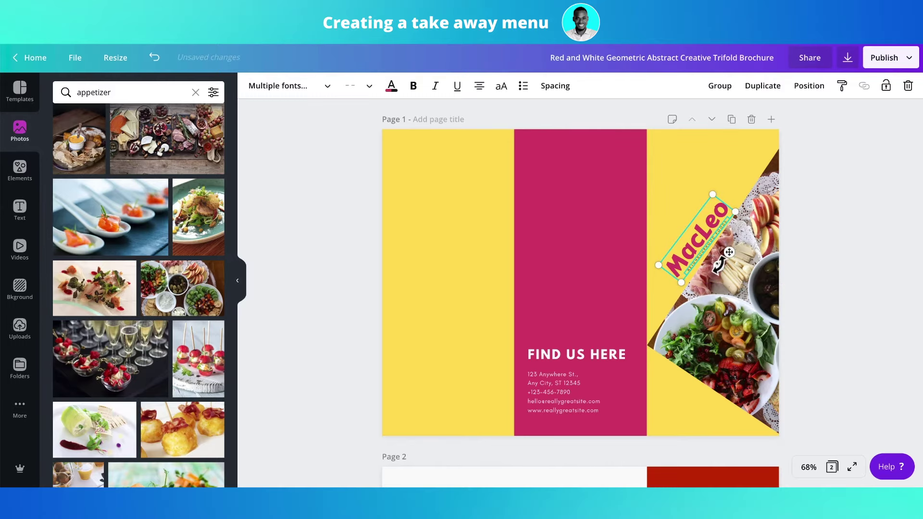
pyautogui.moveTo(719, 263); pyautogui.dragTo(719, 263)
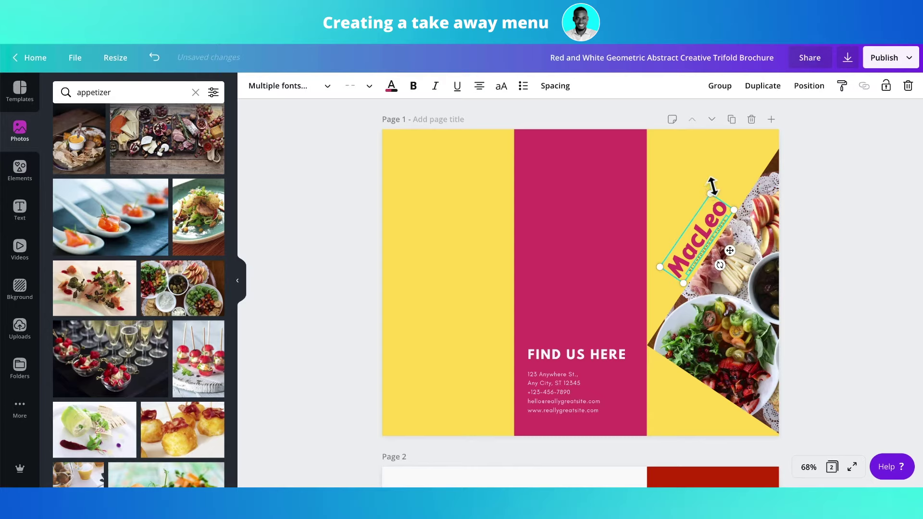
pyautogui.moveTo(712, 186); pyautogui.dragTo(740, 127)
pyautogui.click(835, 211)
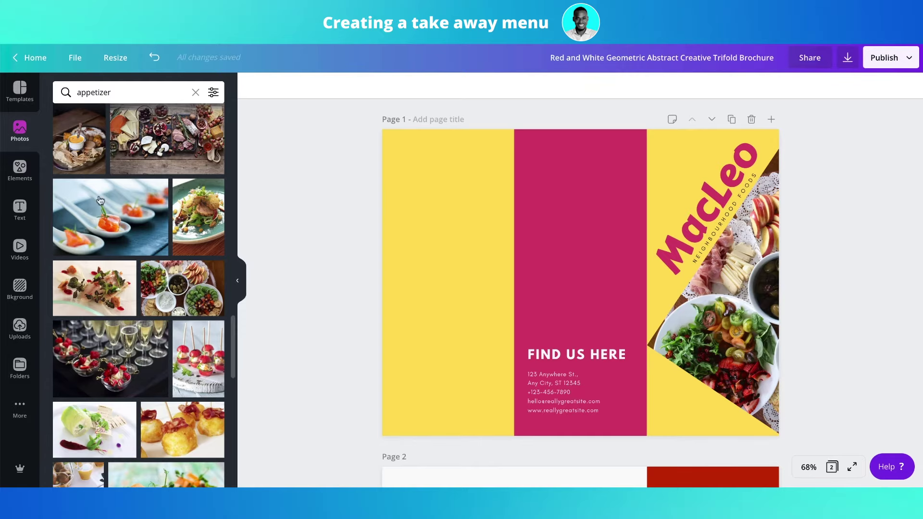
# Clear the burger element search and add the slanted rectangular frame to page 1.
pyautogui.click(20, 169)
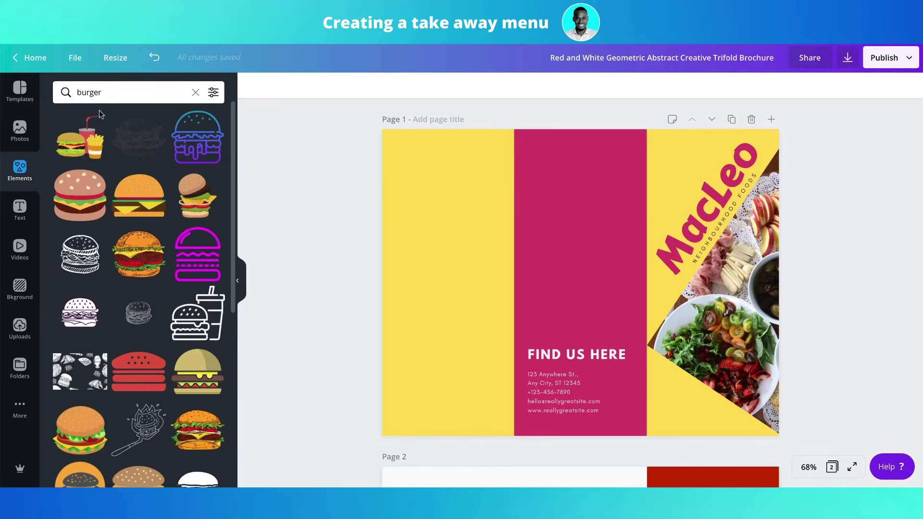
pyautogui.click(195, 92)
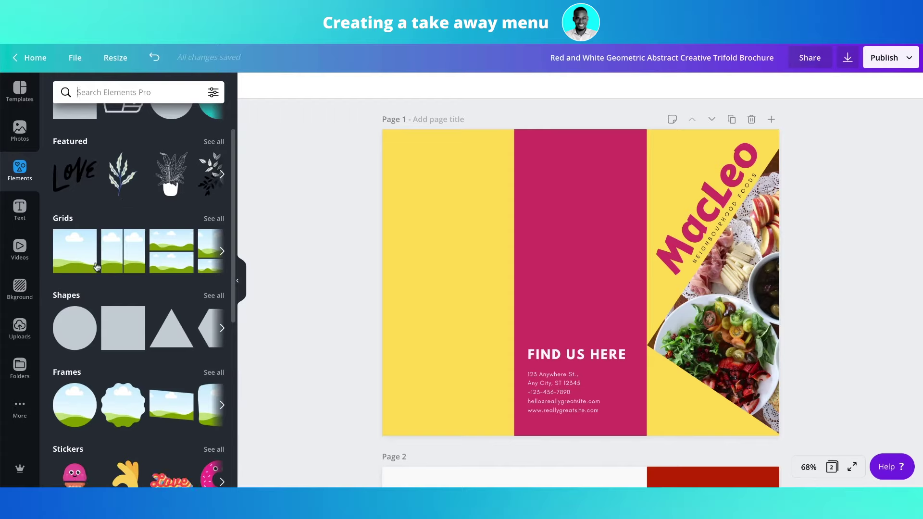
pyautogui.click(157, 412)
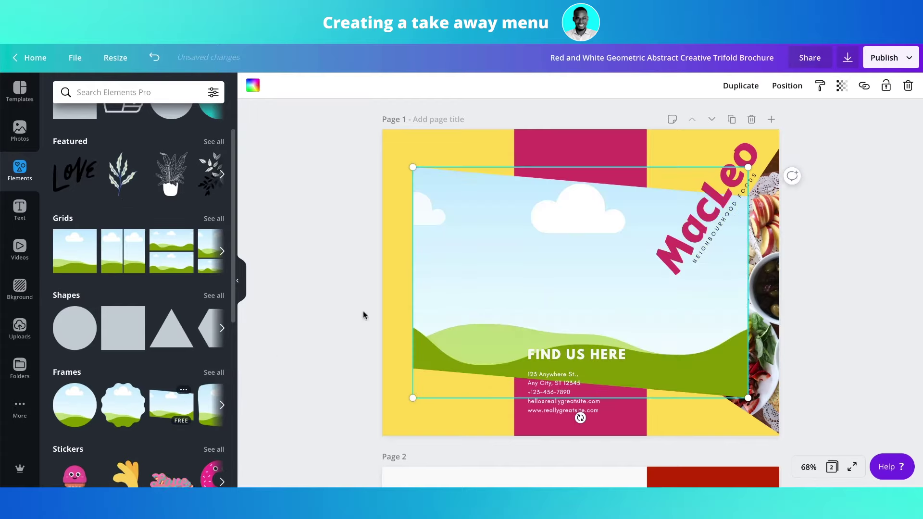
# Fill the slanted frame with the wooden salad bowl photo from the appetizer photo results.
pyautogui.click(20, 129)
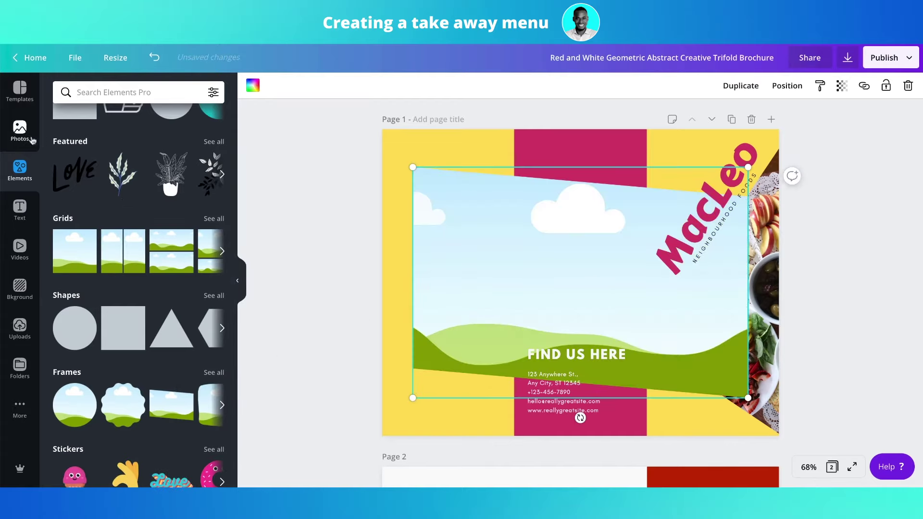
pyautogui.scroll(-10, 129, 293)
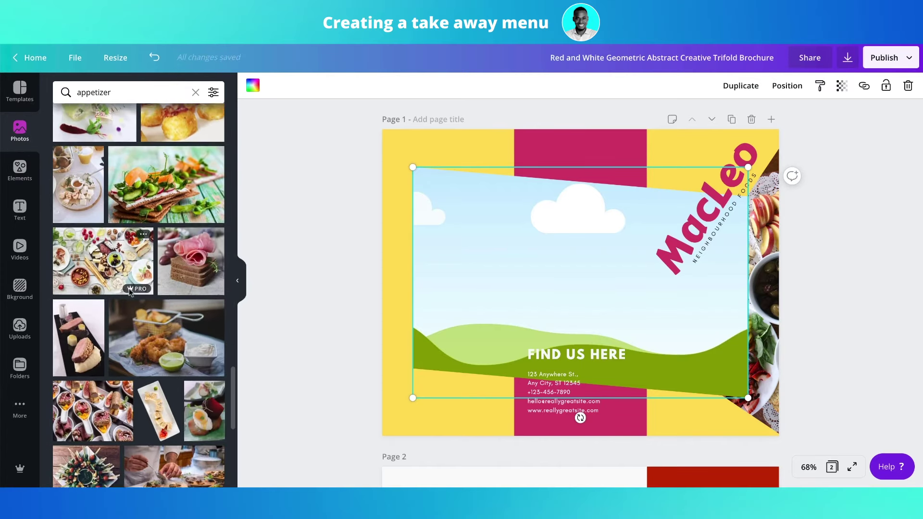
pyautogui.scroll(-7, 129, 294)
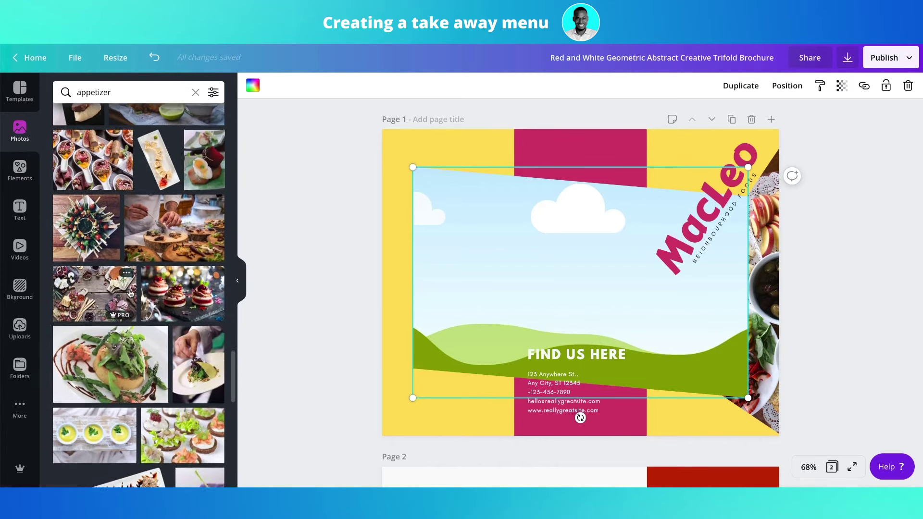
pyautogui.scroll(-5, 129, 293)
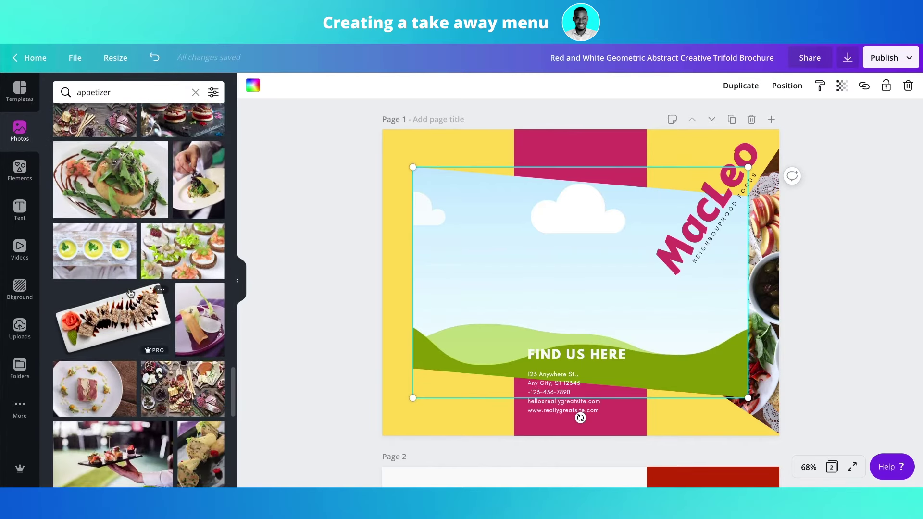
pyautogui.scroll(-1, 127, 433)
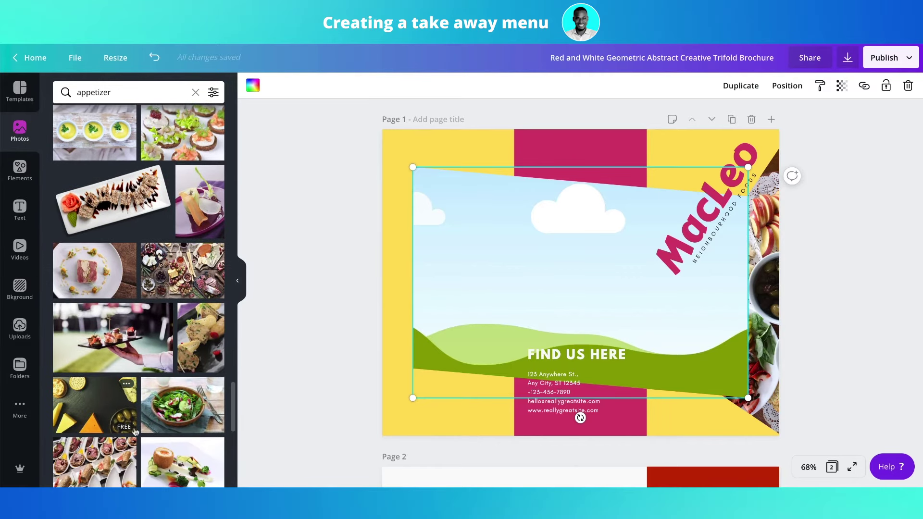
pyautogui.click(183, 406)
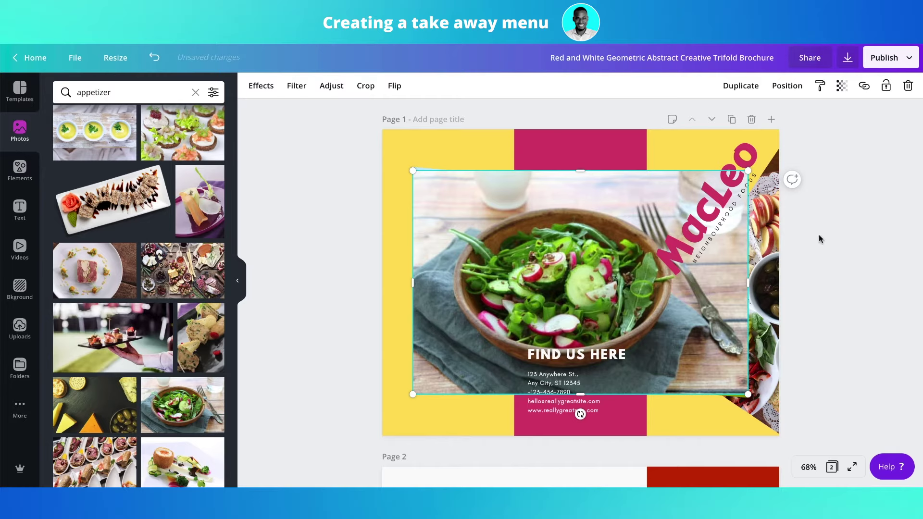
pyautogui.moveTo(558, 241); pyautogui.dragTo(635, 335)
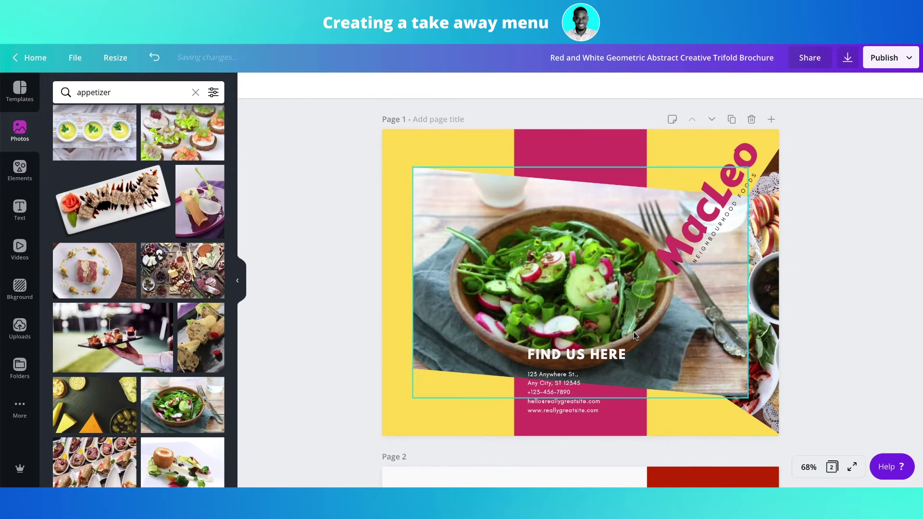
pyautogui.click(569, 275)
# Try the salad frame at a smaller size over the lower part of the platter photo, and delete it with its photo.
pyautogui.moveTo(749, 397); pyautogui.dragTo(527, 246)
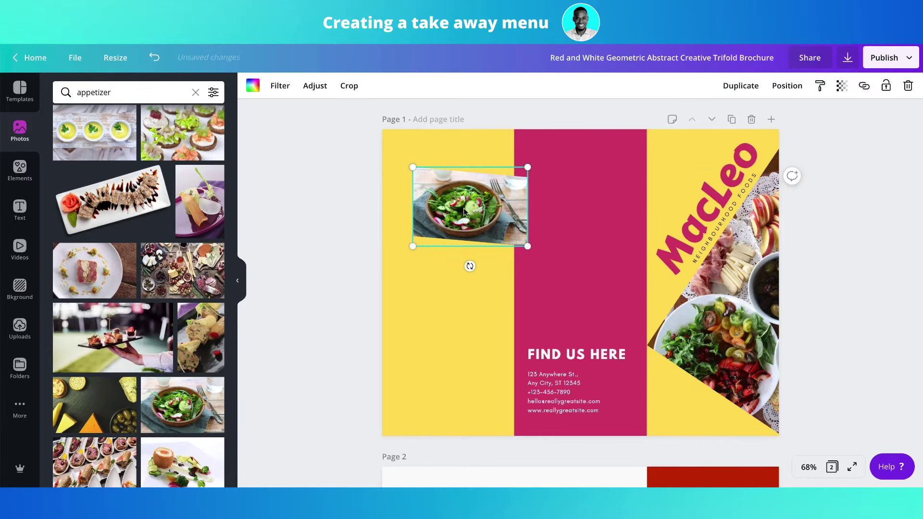
pyautogui.moveTo(465, 211); pyautogui.dragTo(686, 356)
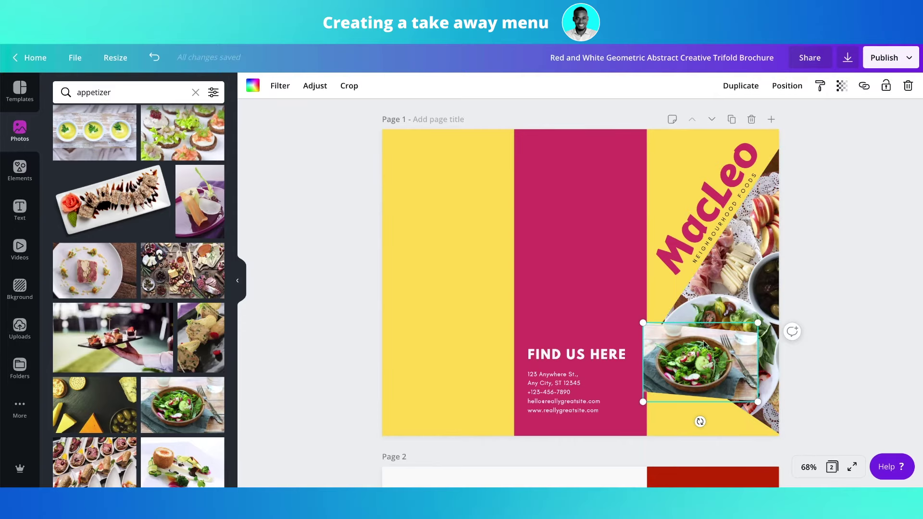
pyautogui.press('Delete')
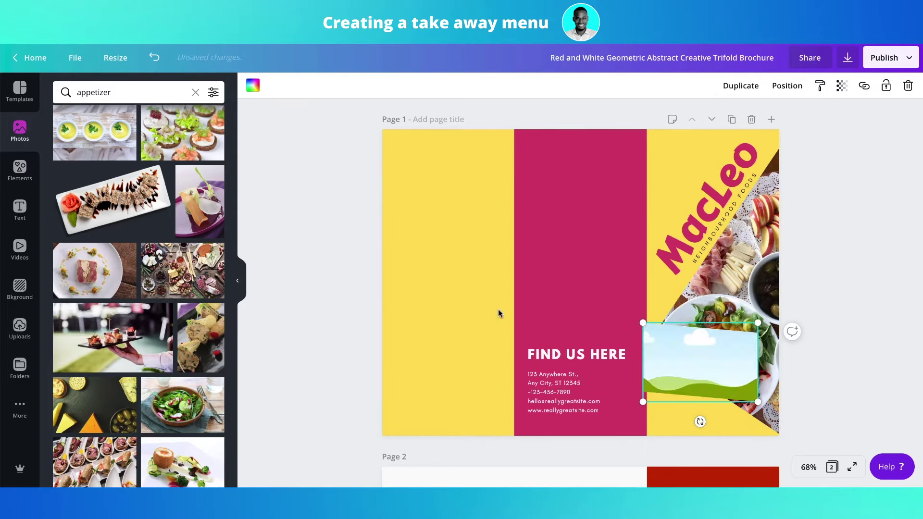
pyautogui.press('Delete')
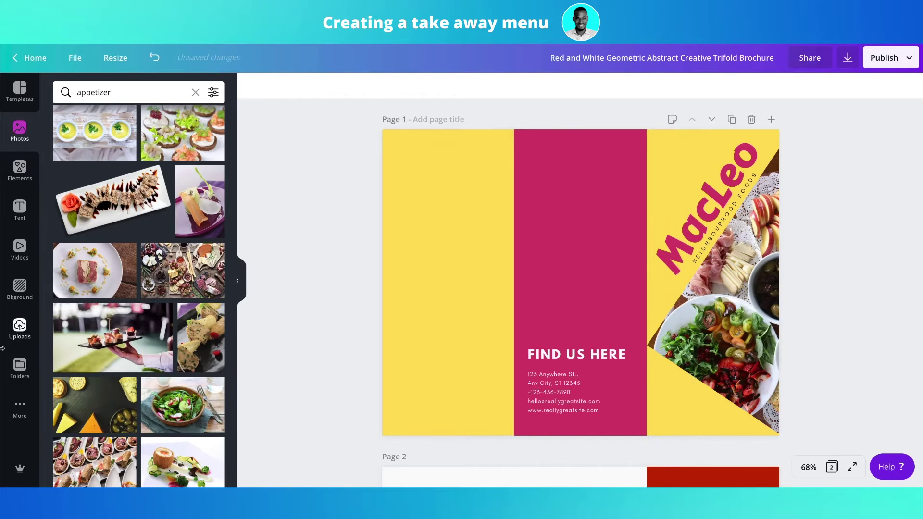
# Add the wooden salad bowl photo to page 1, crop it to a wide strip and reposition the bowl within the crop.
pyautogui.click(23, 169)
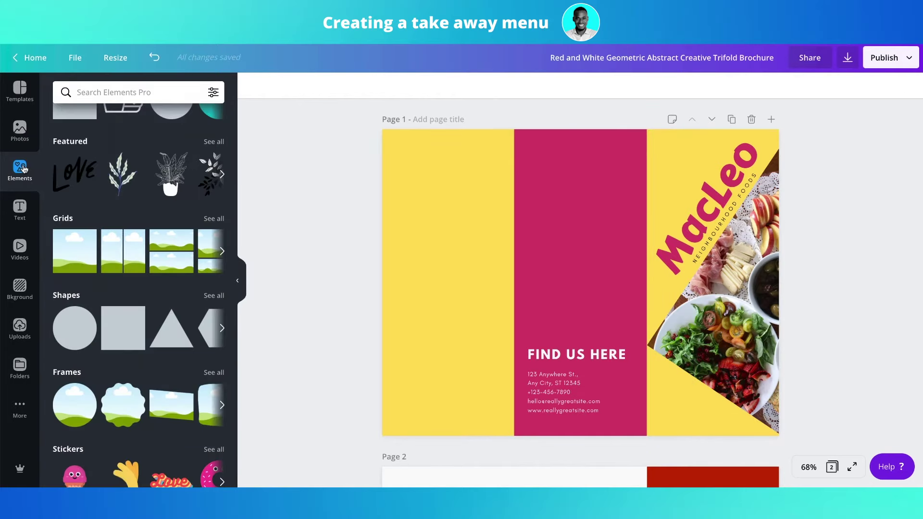
pyautogui.click(20, 128)
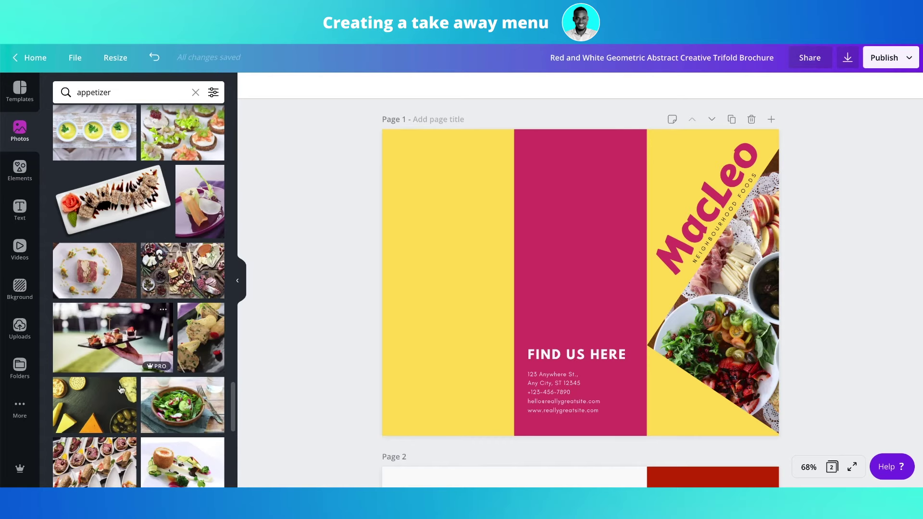
pyautogui.click(173, 408)
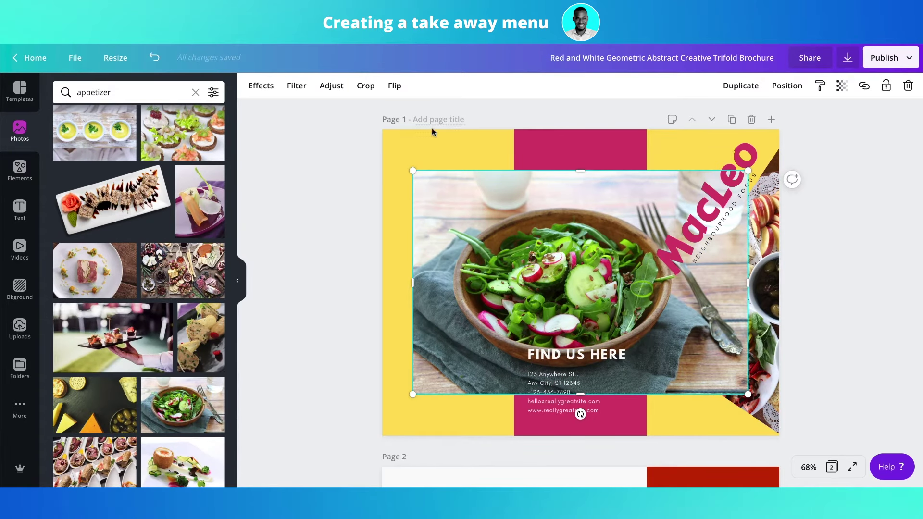
pyautogui.moveTo(580, 170); pyautogui.dragTo(581, 328)
pyautogui.doubleClick(642, 354)
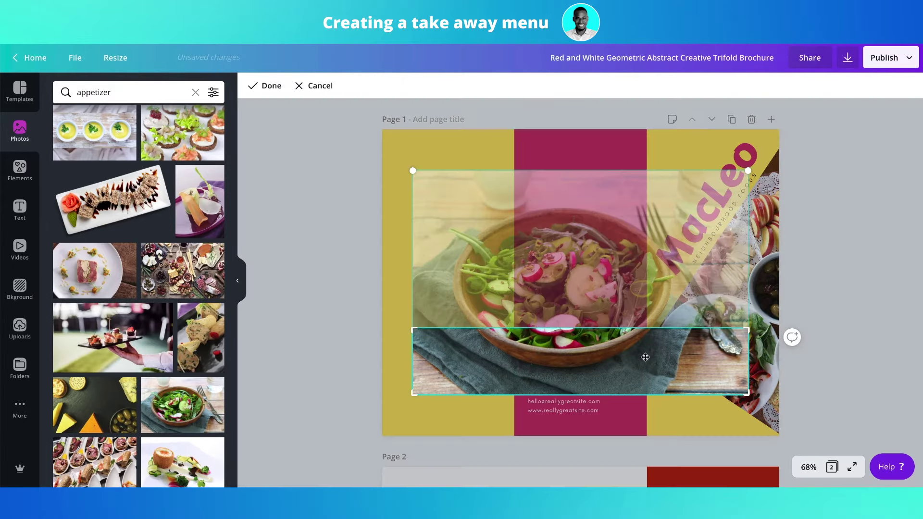
pyautogui.moveTo(640, 386); pyautogui.dragTo(643, 460)
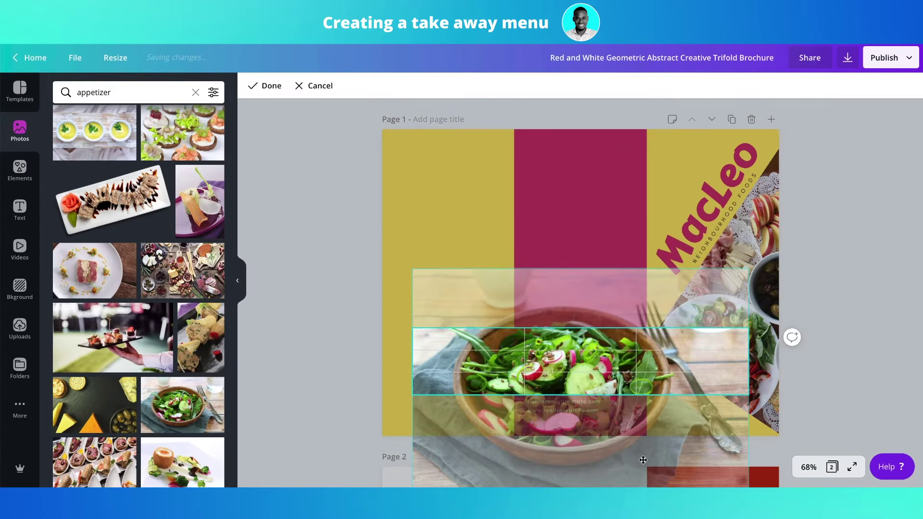
pyautogui.click(873, 380)
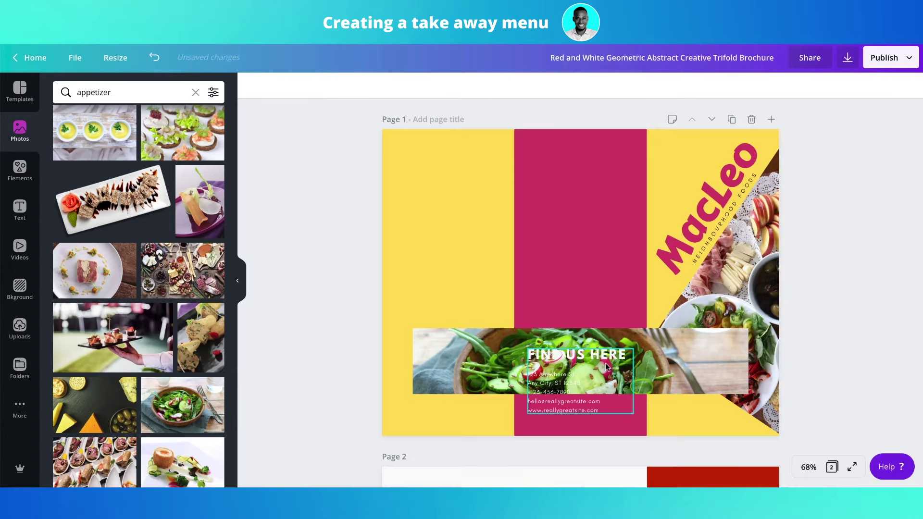
# Narrow the salad strip to about two-thirds of its width and shift its image so the bowl fills the crop.
pyautogui.moveTo(670, 361); pyautogui.dragTo(778, 406)
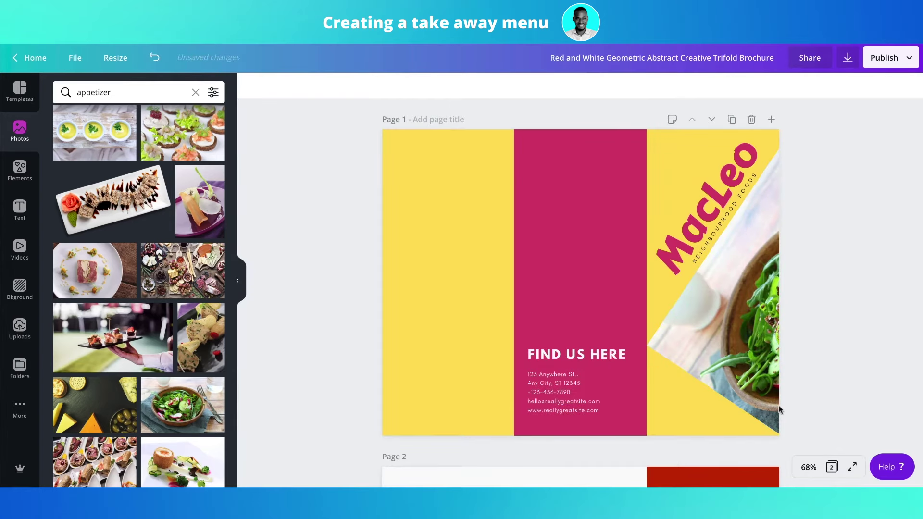
pyautogui.hotkey('ctrl', 'z')
pyautogui.click(686, 357)
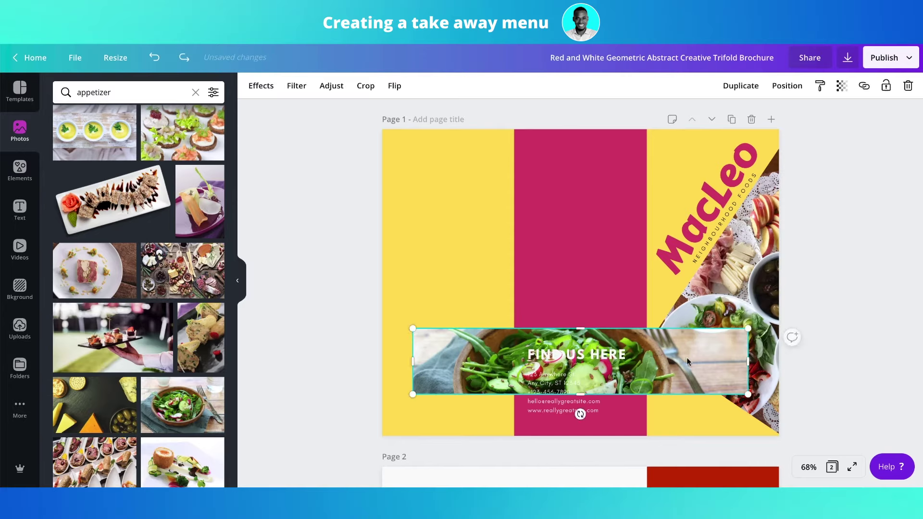
pyautogui.moveTo(748, 364); pyautogui.dragTo(628, 364)
pyautogui.click(594, 374)
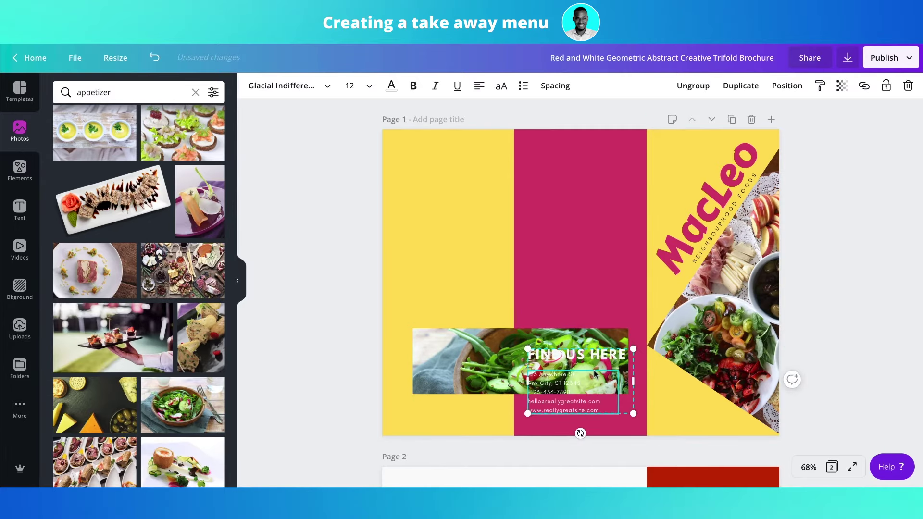
pyautogui.click(472, 362)
pyautogui.doubleClick(472, 361)
pyautogui.moveTo(473, 361); pyautogui.dragTo(452, 355)
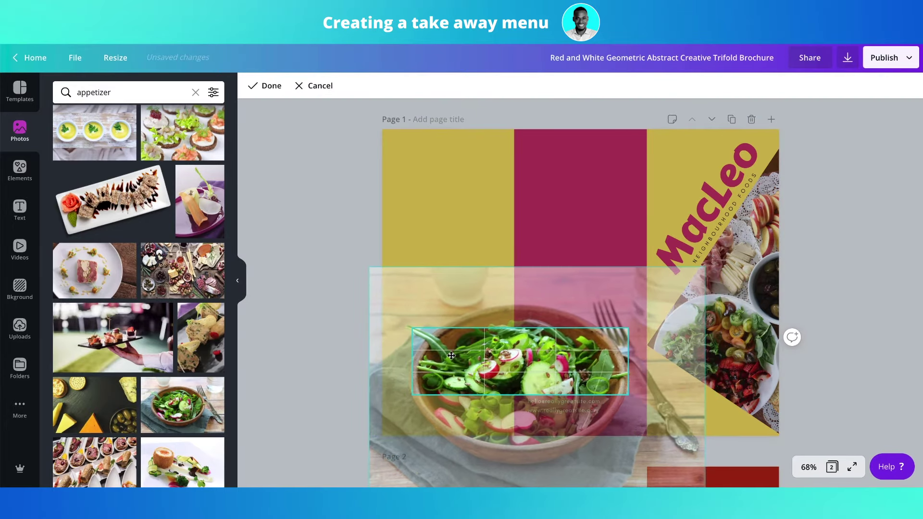
pyautogui.click(709, 213)
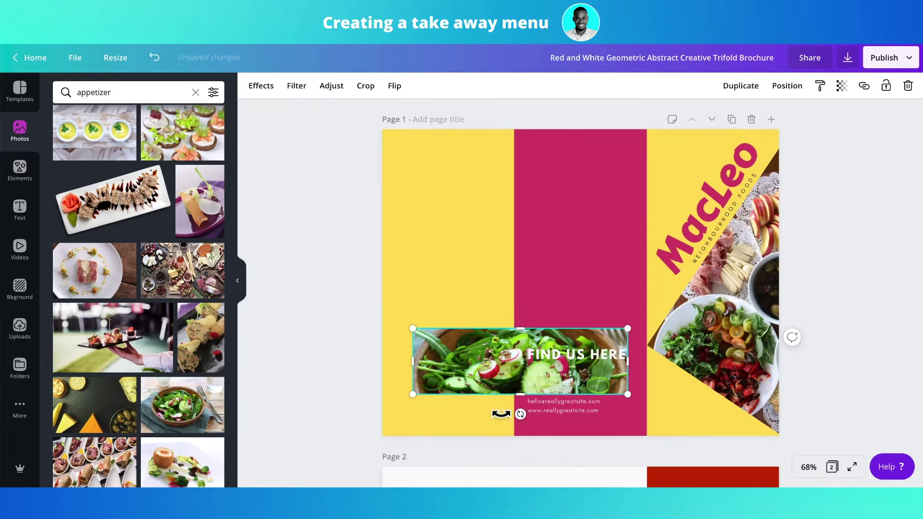
# Tilt the salad strip slightly counter-clockwise and place it as a thin wedge along the bottom edge of the cover panel.
pyautogui.moveTo(500, 413); pyautogui.dragTo(490, 408)
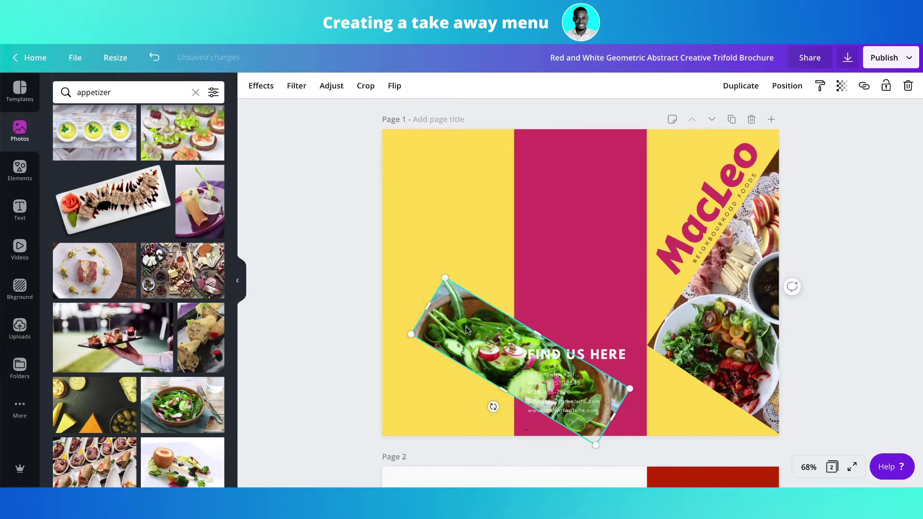
pyautogui.moveTo(466, 326); pyautogui.dragTo(639, 379)
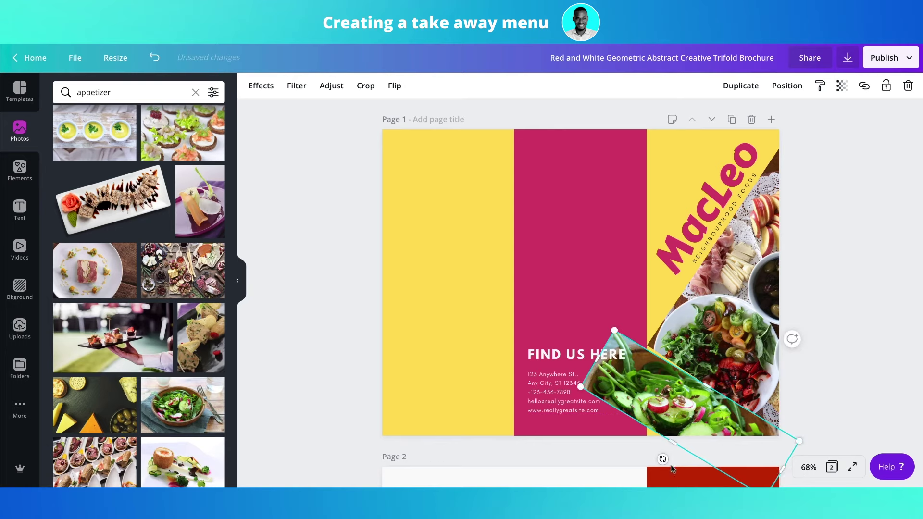
pyautogui.moveTo(663, 460); pyautogui.dragTo(698, 469)
pyautogui.moveTo(705, 403); pyautogui.dragTo(693, 456)
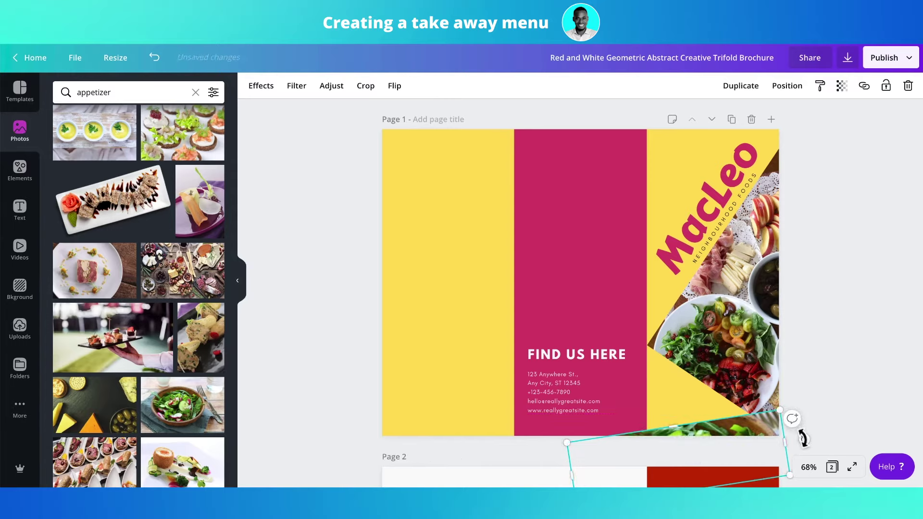
pyautogui.moveTo(803, 438); pyautogui.dragTo(808, 443)
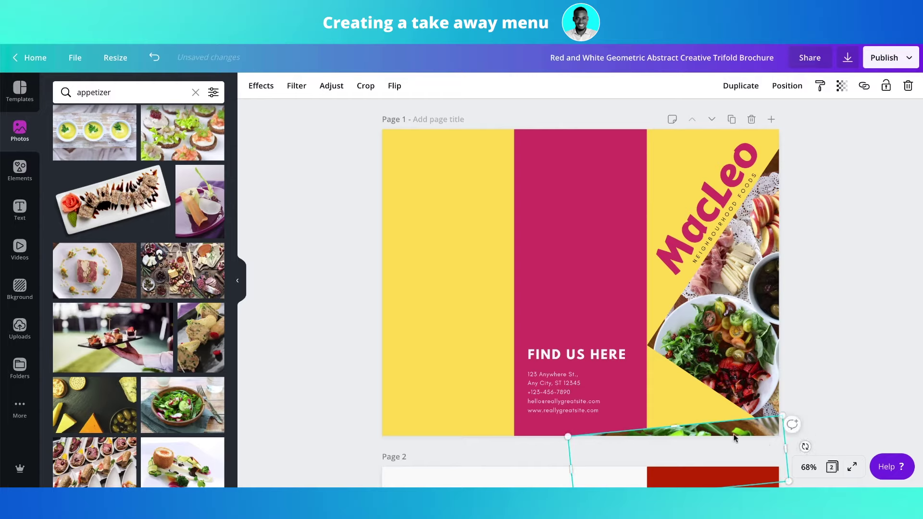
pyautogui.moveTo(730, 431); pyautogui.dragTo(810, 429)
pyautogui.click(846, 347)
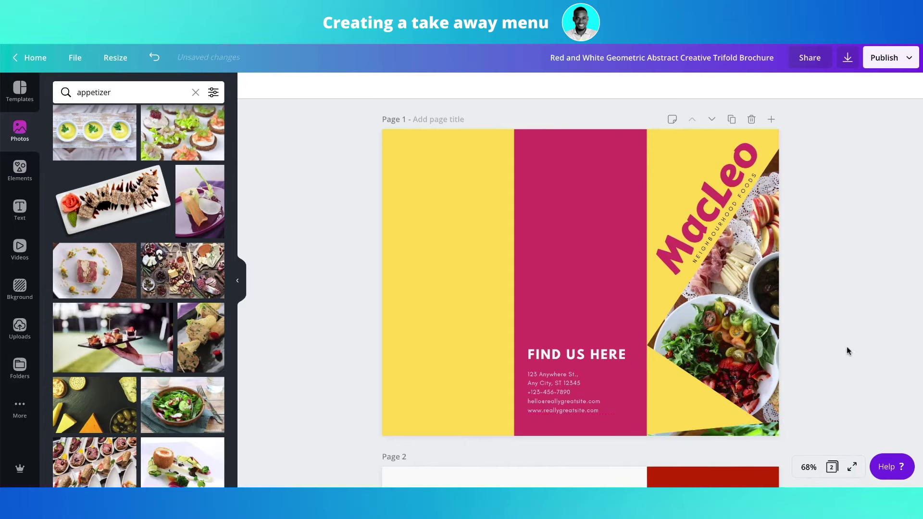
pyautogui.click(734, 431)
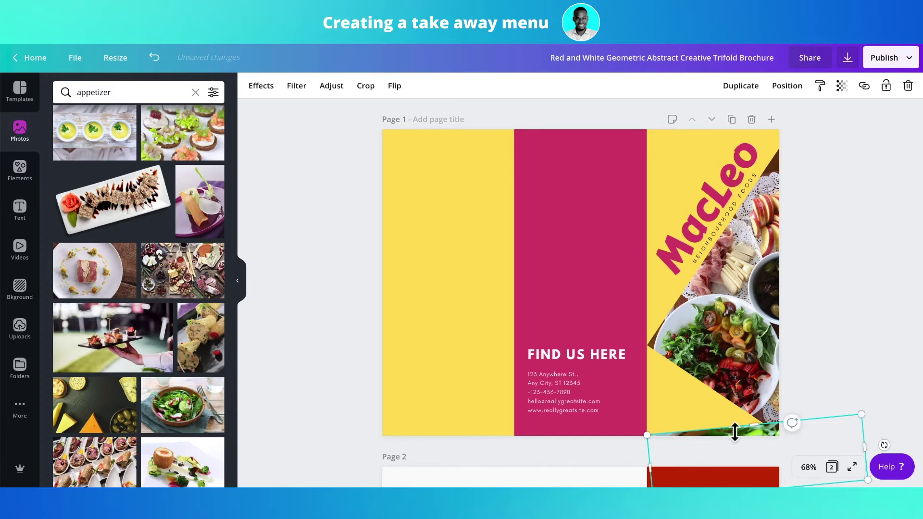
pyautogui.moveTo(734, 431); pyautogui.dragTo(735, 433)
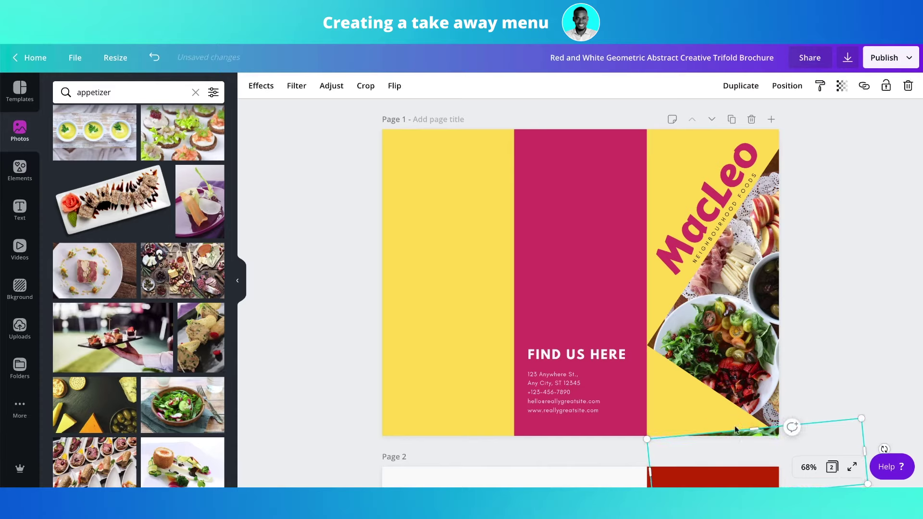
# Nudge the tilted platter photo slightly right and up, away from the cover panel's fold and the salad strip.
pyautogui.click(711, 309)
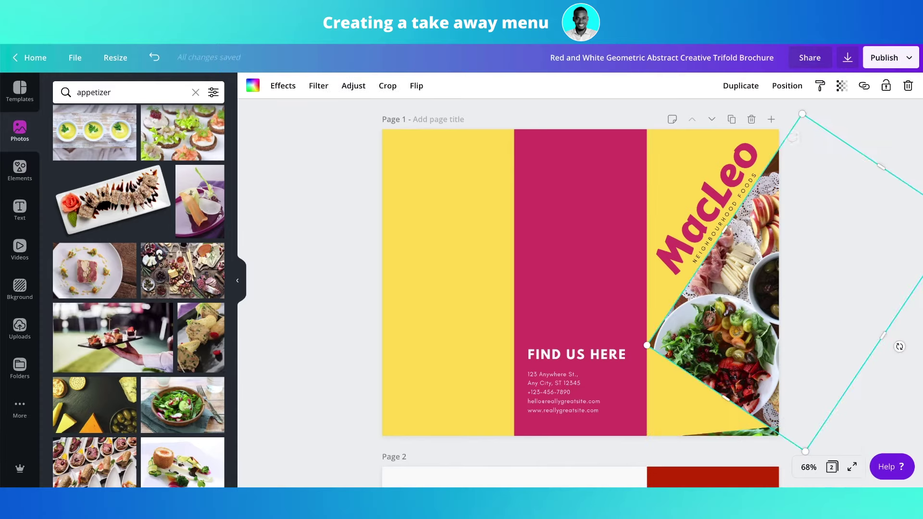
pyautogui.press('Right')
pyautogui.press('Right')
pyautogui.press('Right')
pyautogui.press('Right')
pyautogui.press('Right')
pyautogui.press('Right')
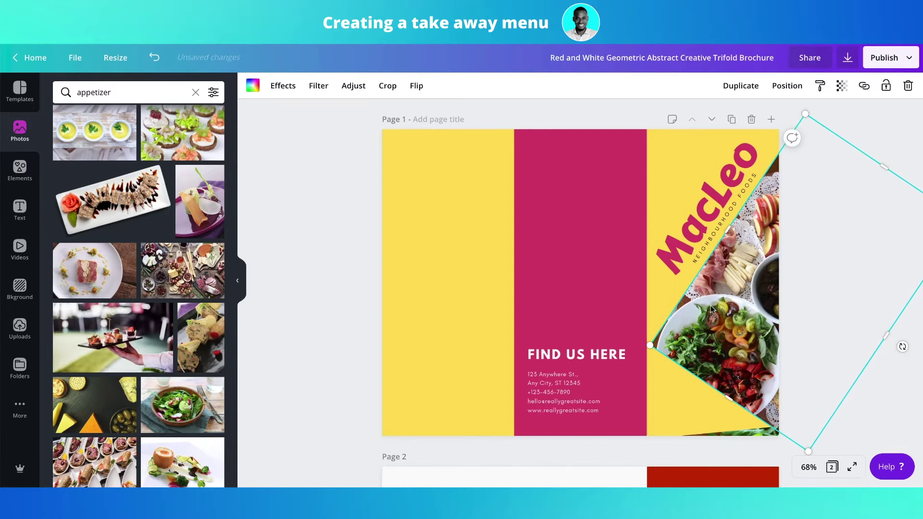
pyautogui.press('Up')
pyautogui.press('Up')
pyautogui.press('Up')
pyautogui.press('Up')
pyautogui.press('Up')
pyautogui.press('Up')
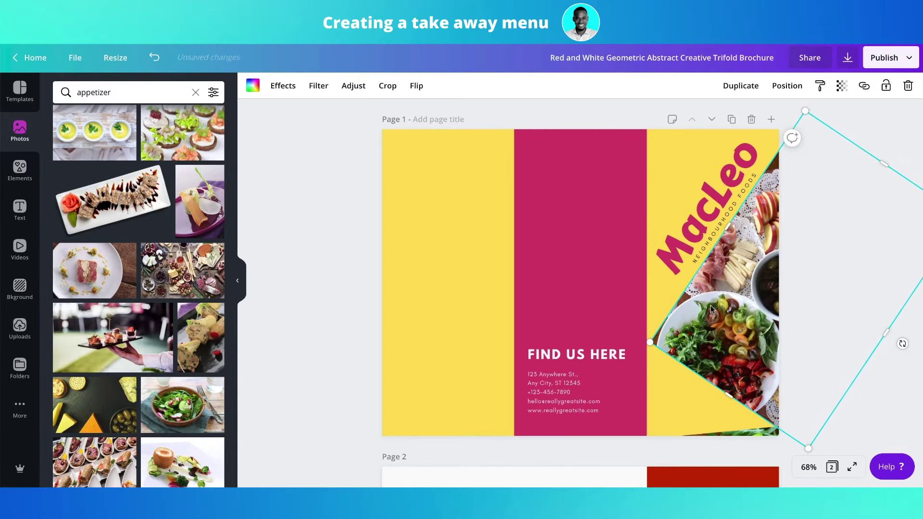
pyautogui.press('Right')
pyautogui.press('Right')
pyautogui.press('Right')
pyautogui.press('Up')
pyautogui.press('Up')
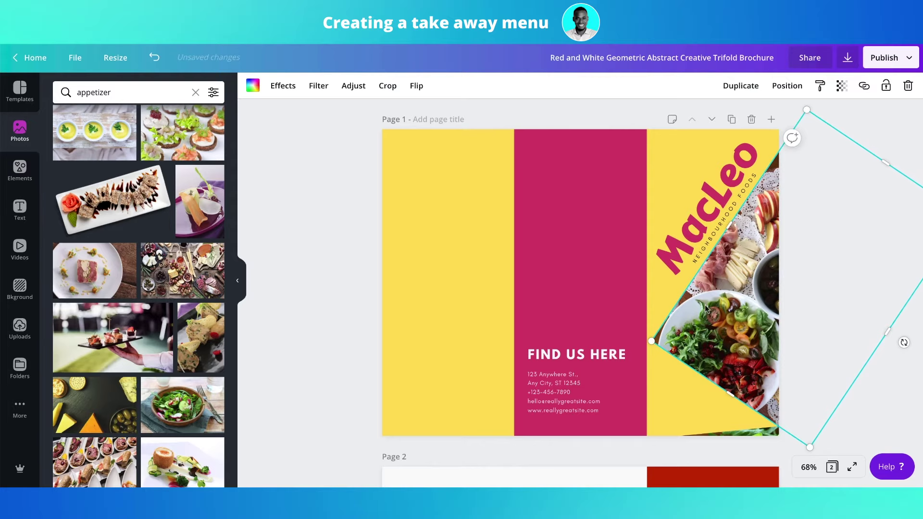
pyautogui.click(254, 239)
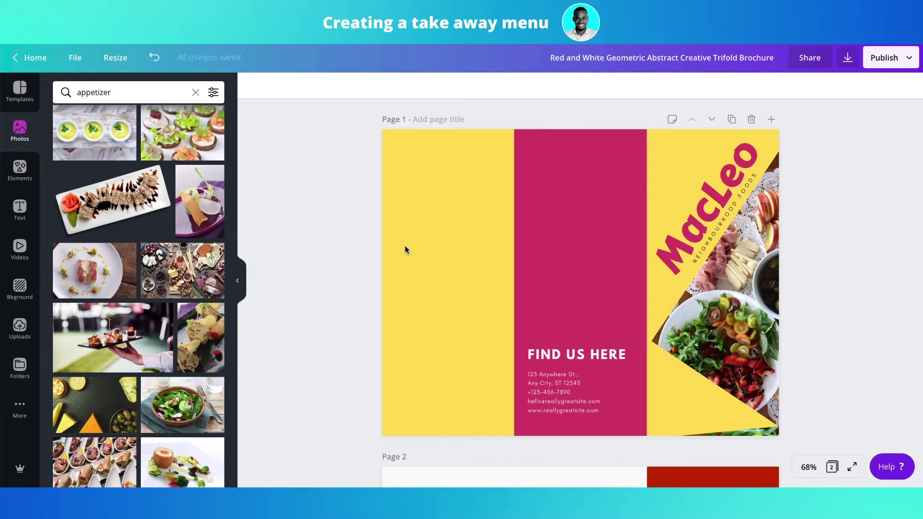
# Search the elements for "foods icons background".
pyautogui.click(20, 169)
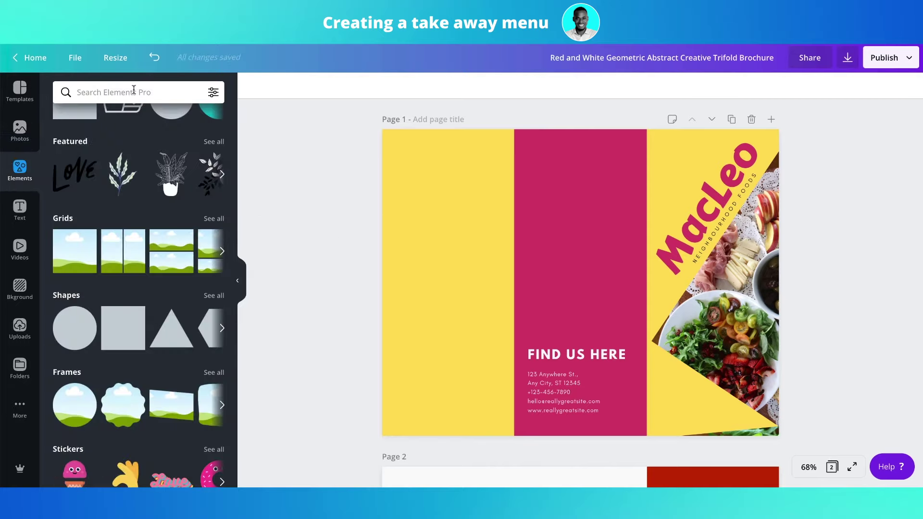
pyautogui.click(134, 92)
pyautogui.write('food')
pyautogui.press('Return')
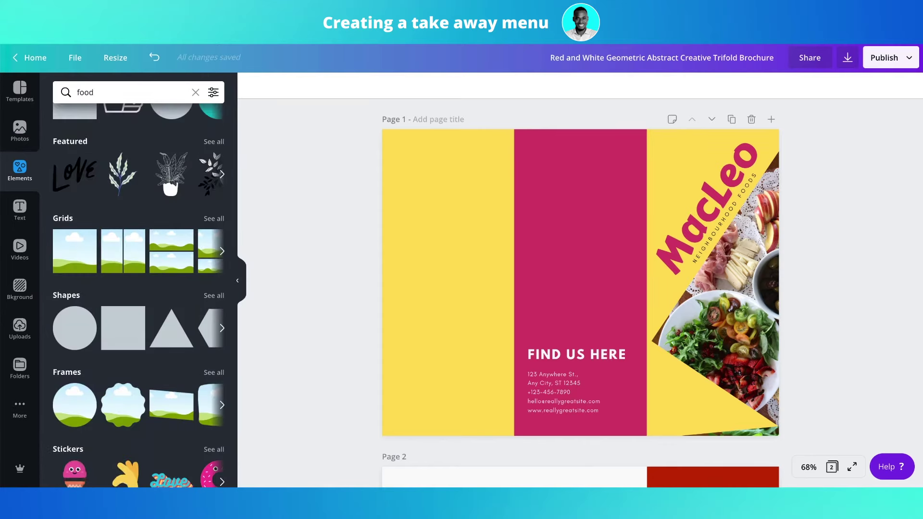
pyautogui.write('s icons')
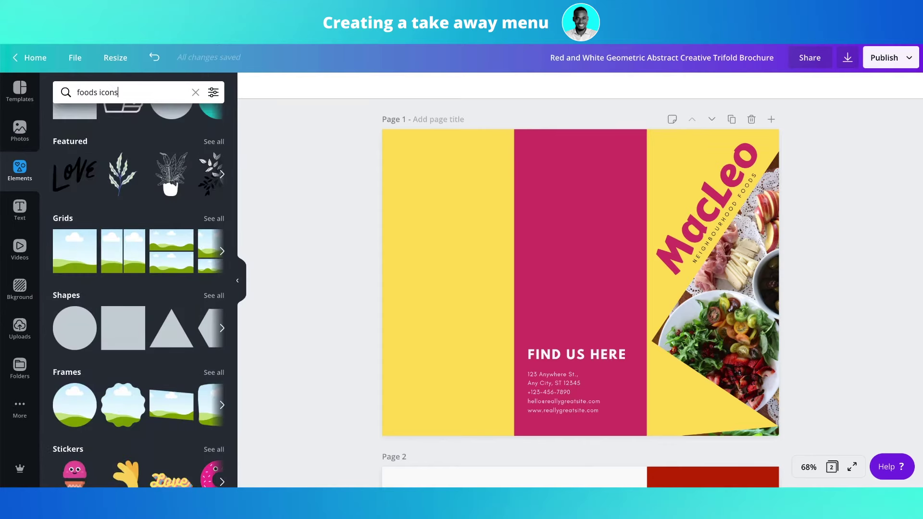
pyautogui.press('Return')
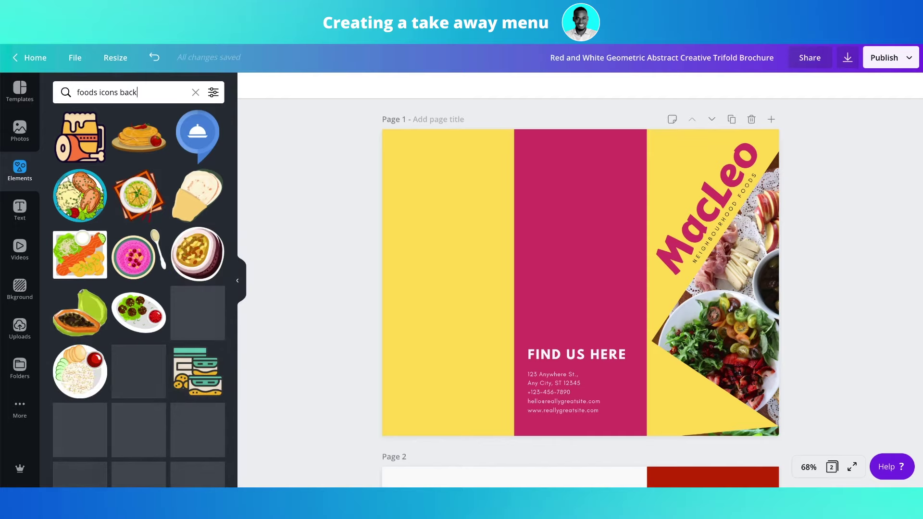
pyautogui.write('ground')
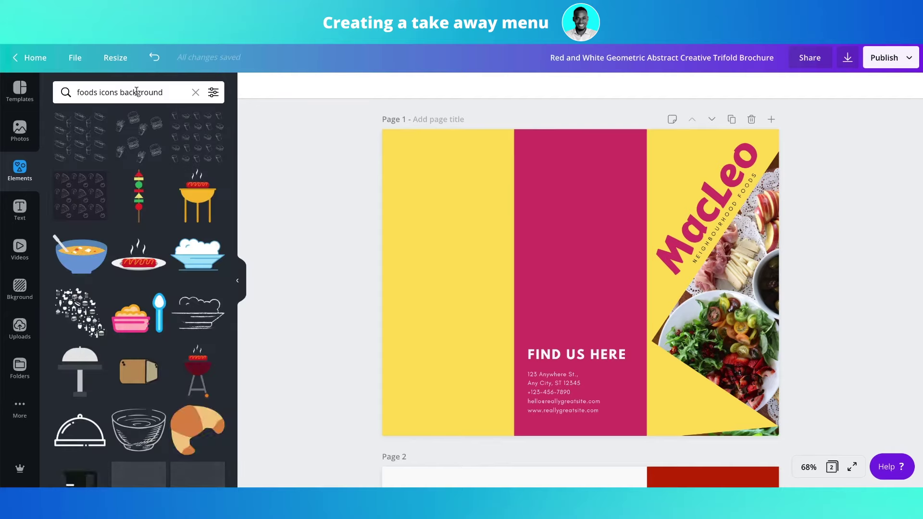
# Add the autumn pumpkin graphic from the element results to page 1 and shrink it to about half its size.
pyautogui.scroll(-1, 148, 351)
pyautogui.scroll(-5, 147, 350)
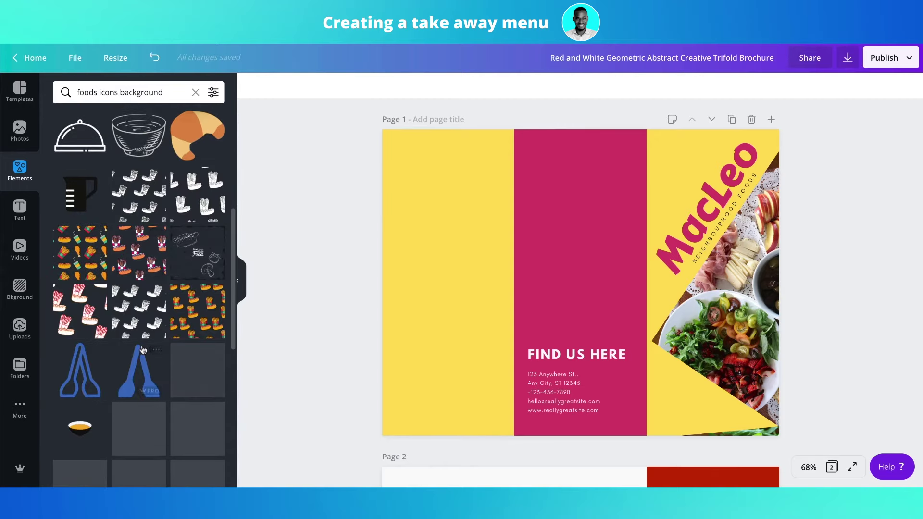
pyautogui.scroll(-3, 142, 350)
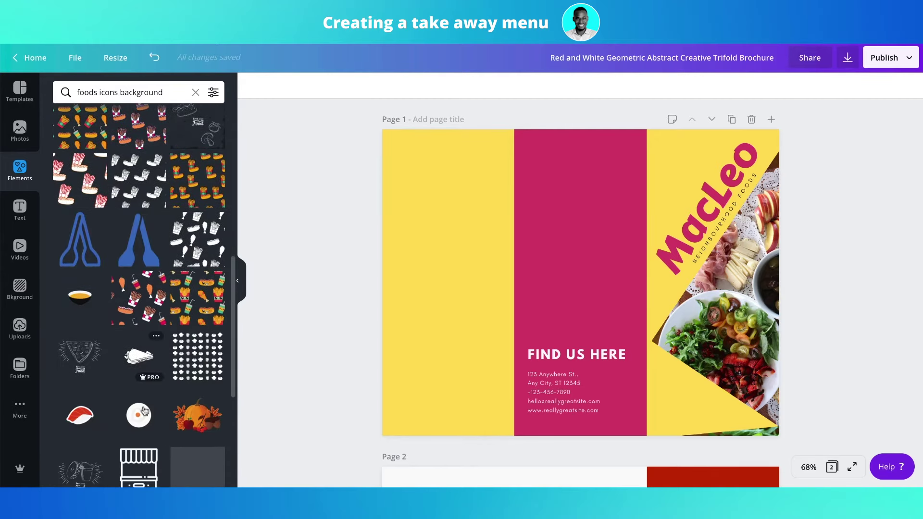
pyautogui.scroll(-2, 144, 411)
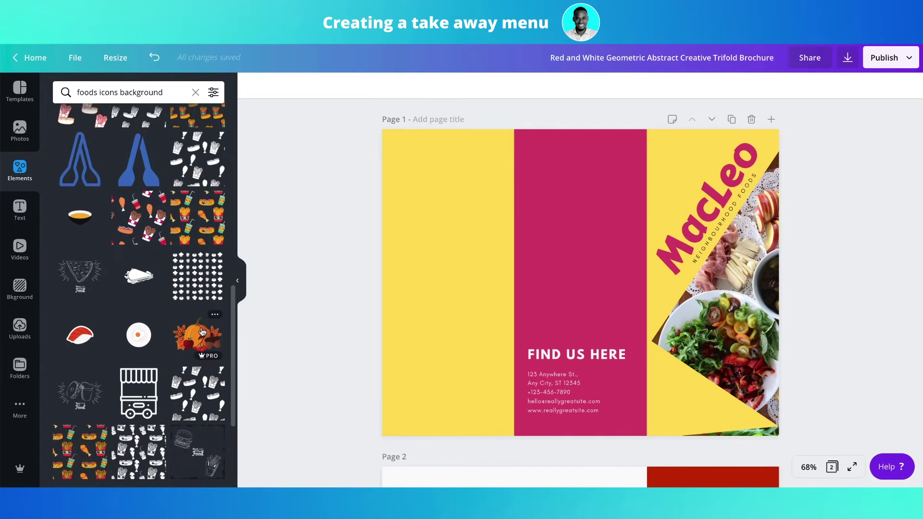
pyautogui.click(202, 332)
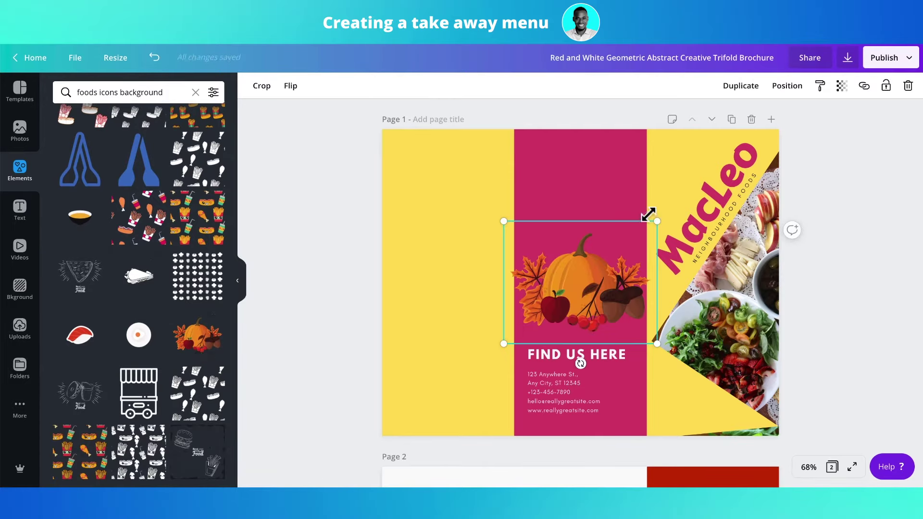
pyautogui.moveTo(656, 221); pyautogui.dragTo(575, 287)
# Set the pumpkin graphic's transparency to 15 and place it in the cover panel's upper-left corner beside the MacLeo logo.
pyautogui.click(842, 86)
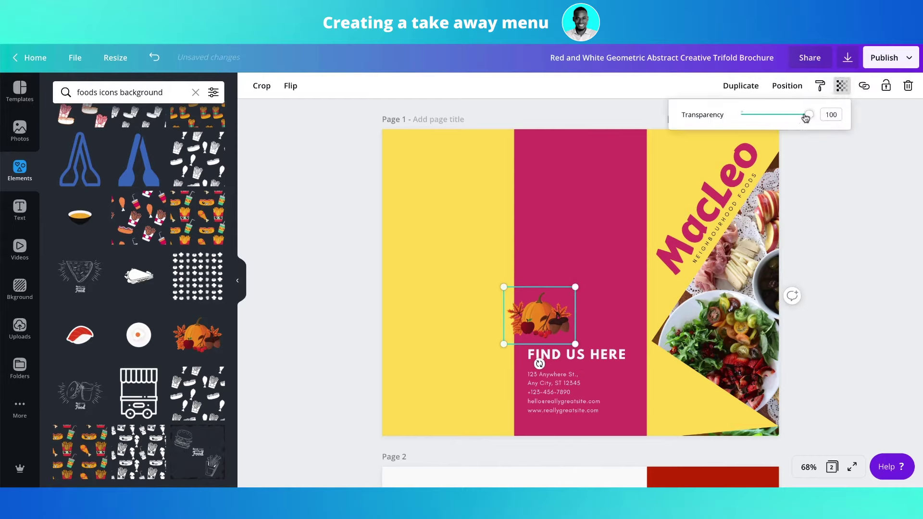
pyautogui.moveTo(810, 115); pyautogui.dragTo(750, 124)
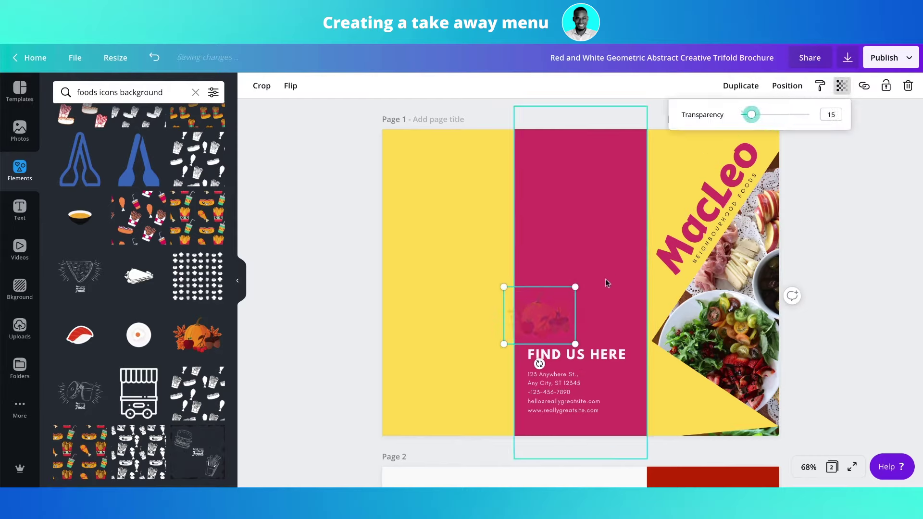
pyautogui.moveTo(540, 313); pyautogui.dragTo(687, 165)
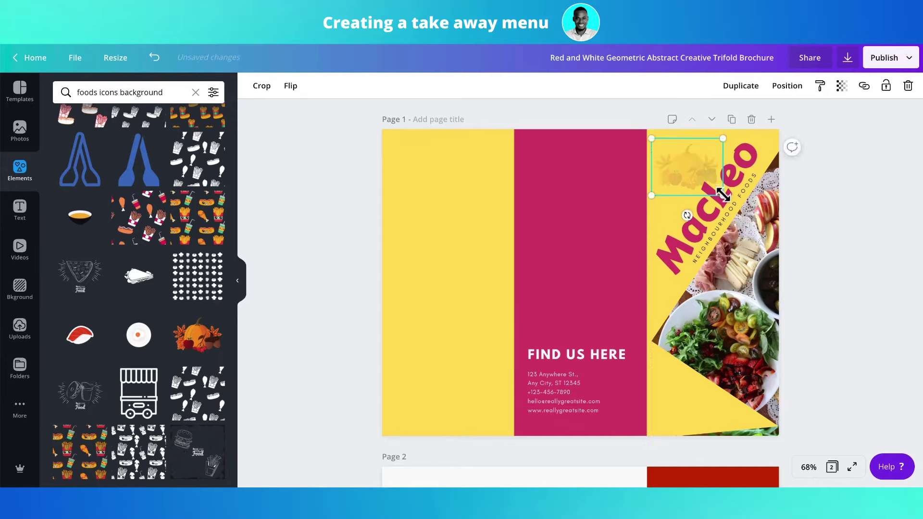
# Tilt the pumpkin graphic roughly parallel to the MacLeo logo and delete it from the cover panel.
pyautogui.moveTo(722, 194); pyautogui.dragTo(714, 195)
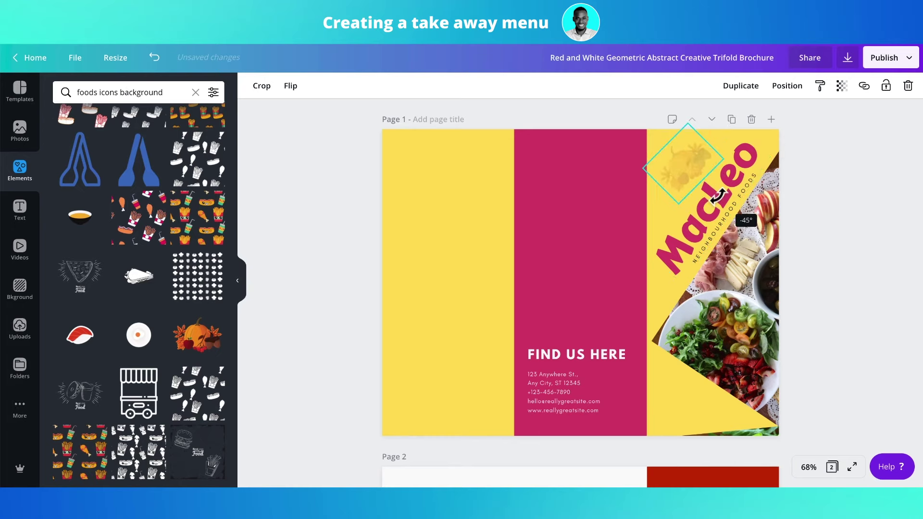
pyautogui.moveTo(714, 194); pyautogui.dragTo(716, 188)
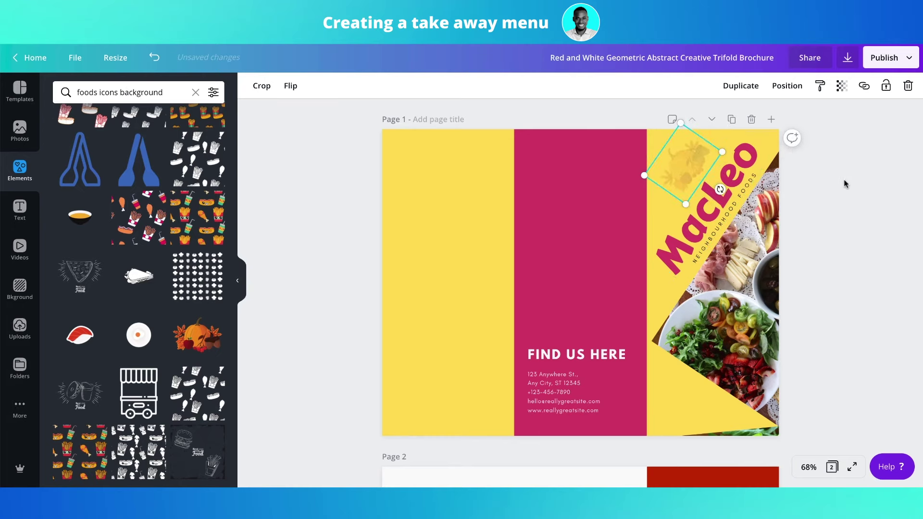
pyautogui.scroll(5, 146, 243)
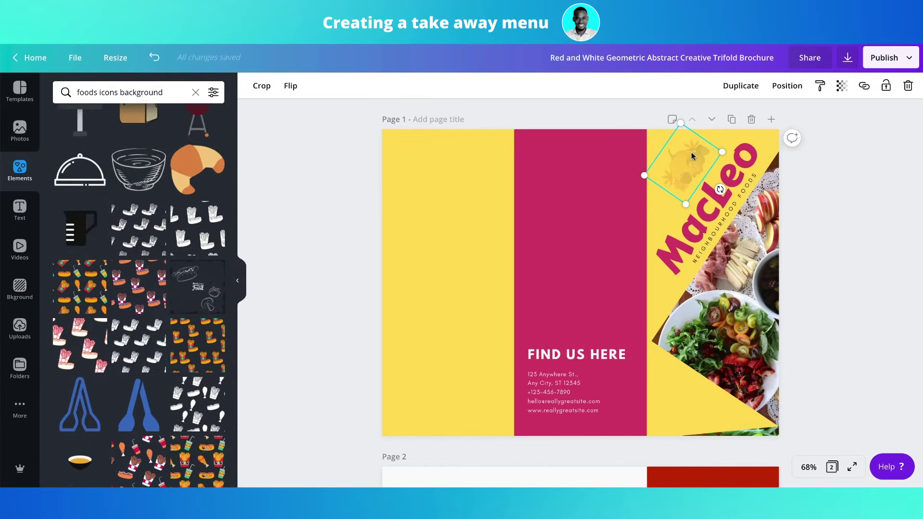
pyautogui.press('Delete')
# Add the sketched bowl graphic from the element results to page 1 and recolor it with the palette's brown.
pyautogui.click(162, 175)
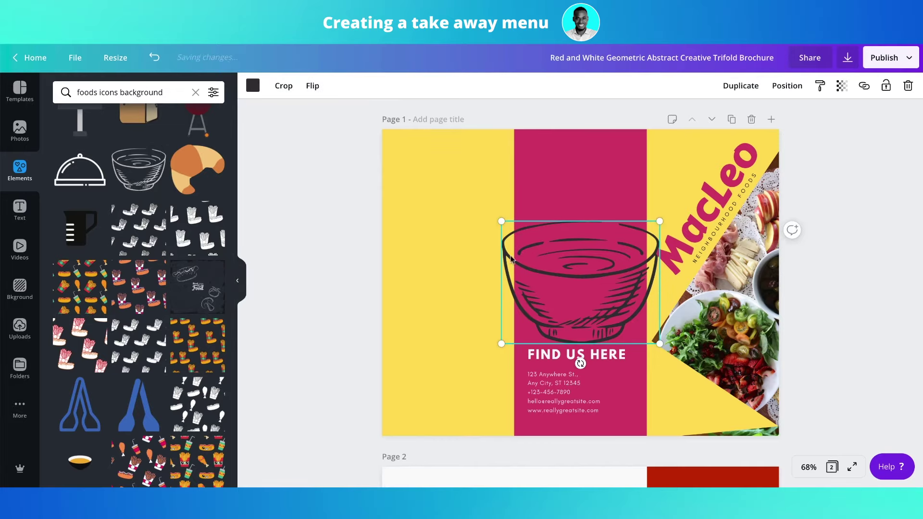
pyautogui.click(252, 86)
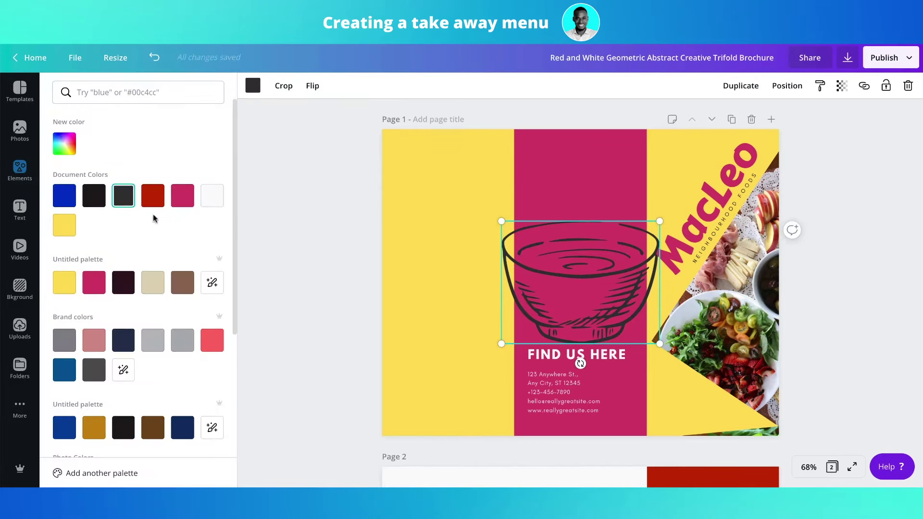
pyautogui.click(118, 289)
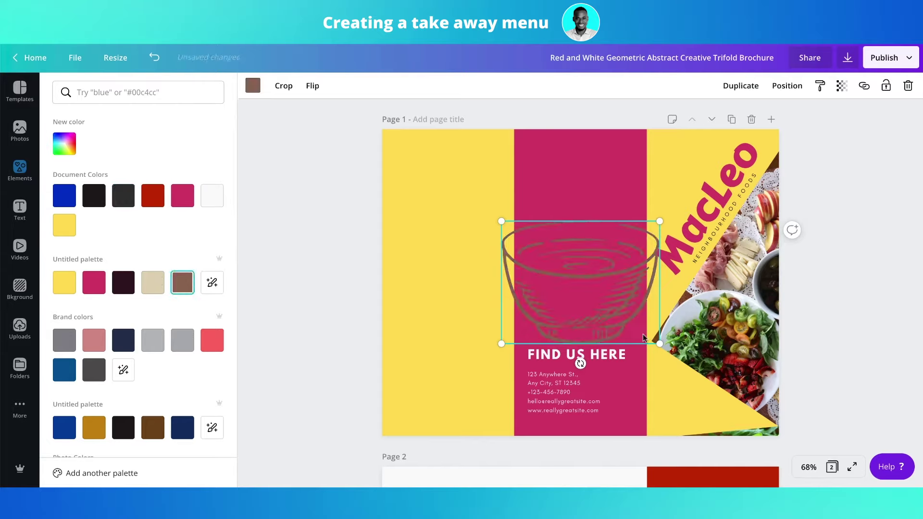
# Shrink the bowl graphic to under half its size and tilt it to -54° in the cover panel's upper-left corner.
pyautogui.moveTo(659, 344); pyautogui.dragTo(691, 174)
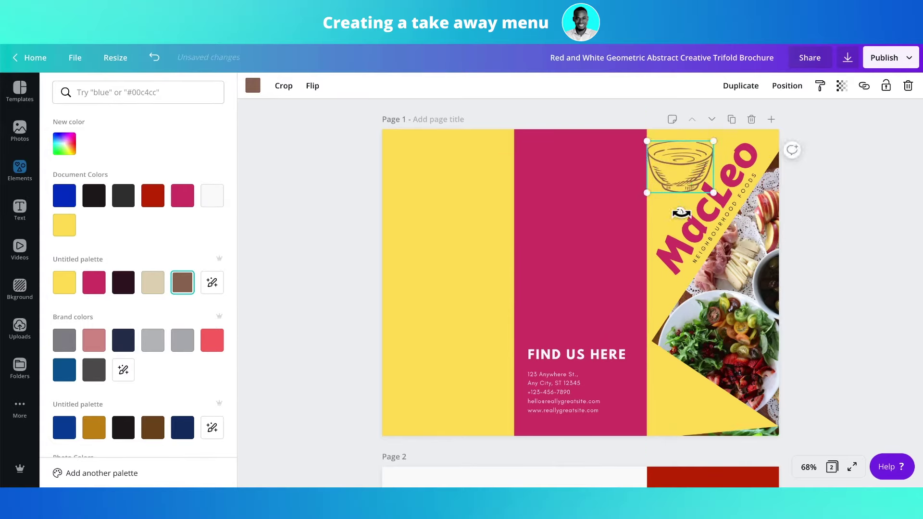
pyautogui.moveTo(679, 213); pyautogui.dragTo(710, 202)
pyautogui.moveTo(714, 169); pyautogui.dragTo(692, 162)
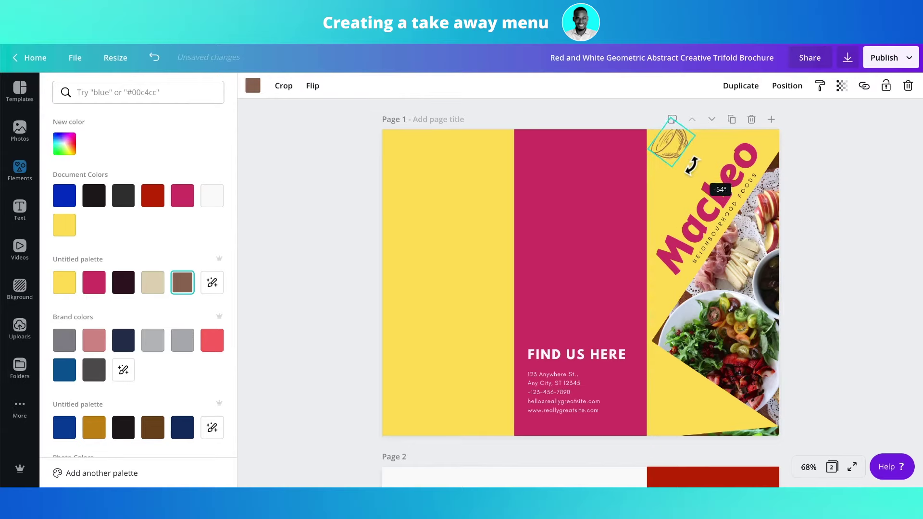
# Set the tilted bowl graphic's transparency to 43.
pyautogui.click(841, 86)
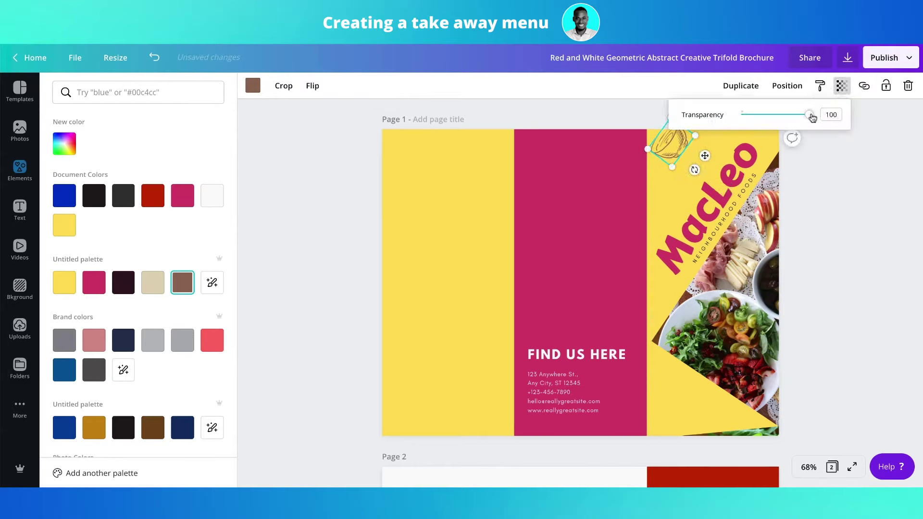
pyautogui.moveTo(808, 114); pyautogui.dragTo(770, 119)
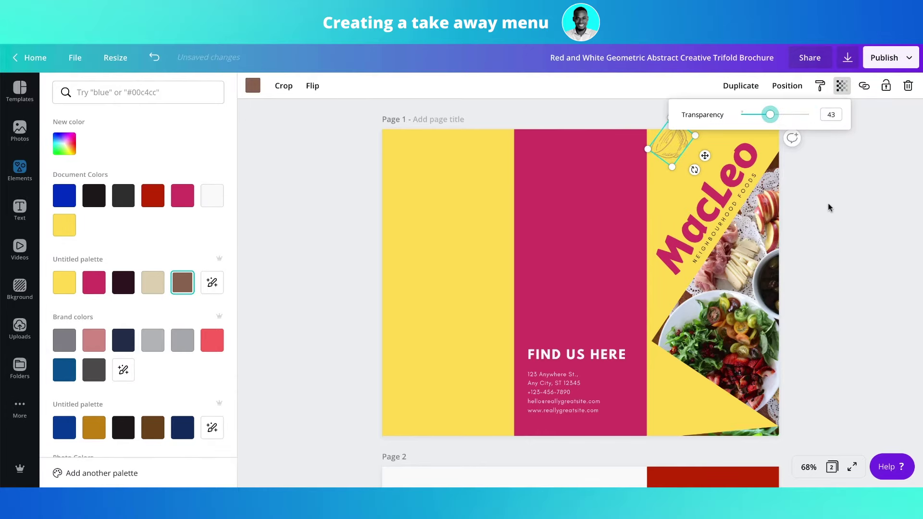
pyautogui.click(829, 207)
# Place copies of the faint bowl around the MacLeo logo: at the cover's top edge, in its upper-right corner and beside the logo's left side.
pyautogui.click(671, 145)
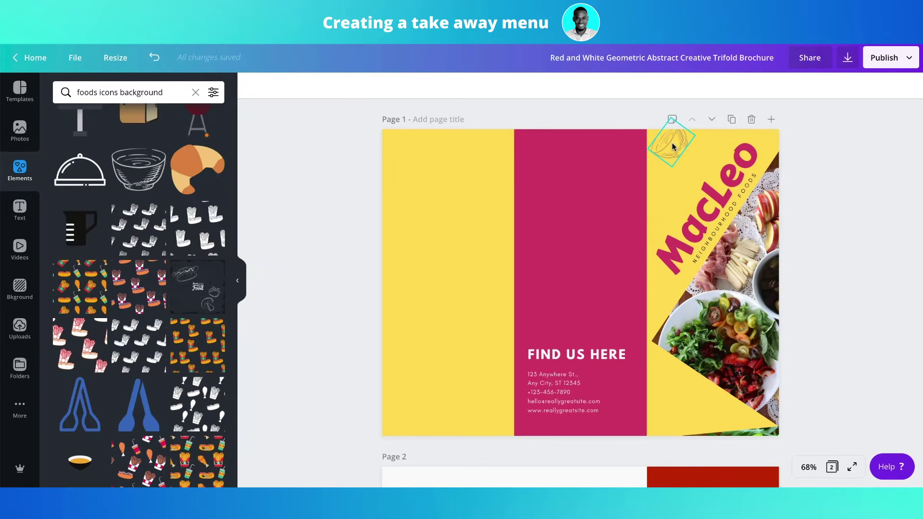
pyautogui.moveTo(671, 145)
pyautogui.mouseDown()
pyautogui.moveTo(680, 197)
pyautogui.moveTo(718, 134)
pyautogui.moveTo(723, 183)
pyautogui.moveTo(754, 144)
pyautogui.moveTo(781, 138)
pyautogui.moveTo(716, 133)
pyautogui.mouseUp()
pyautogui.click(744, 147)
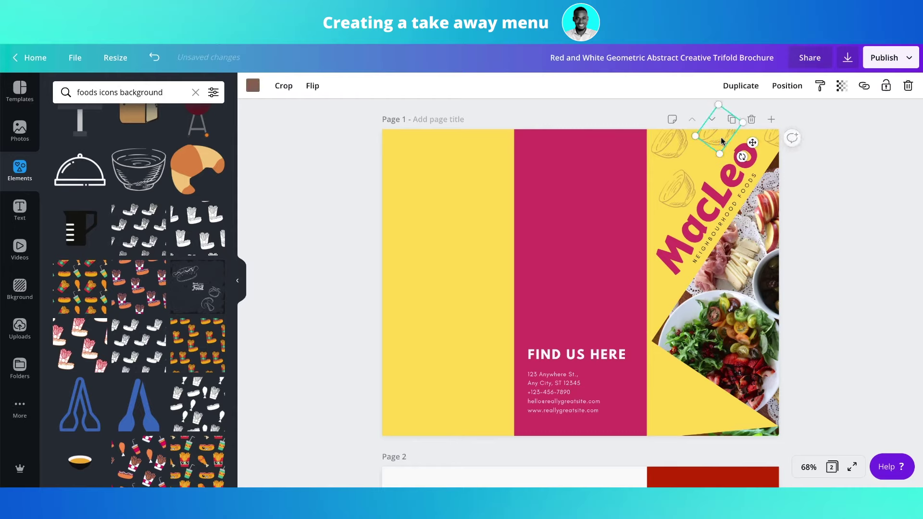
# Nudge the bowl copy at the middle of the cover's top edge slightly to the right.
pyautogui.press('Right')
pyautogui.press('Right')
pyautogui.press('Right')
pyautogui.press('Right')
pyautogui.press('Right')
pyautogui.press('Right')
pyautogui.press('Right')
pyautogui.press('Right')
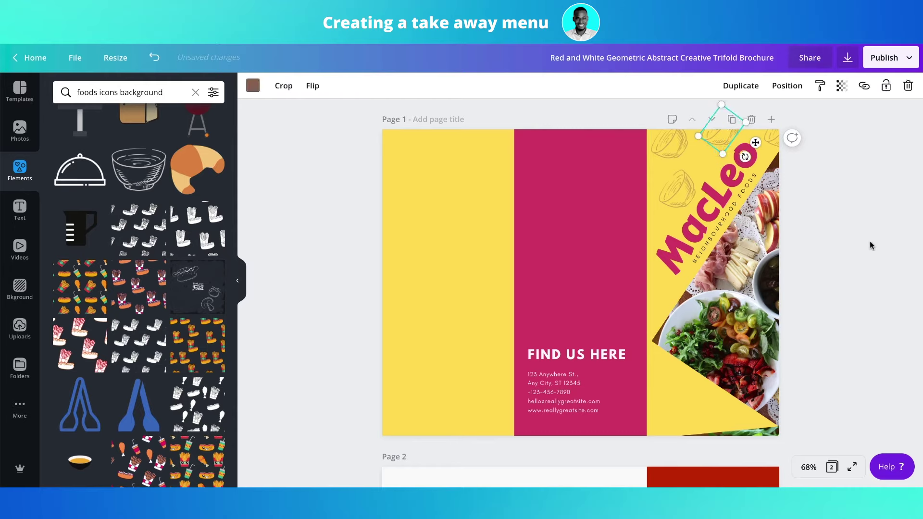
pyautogui.click(869, 240)
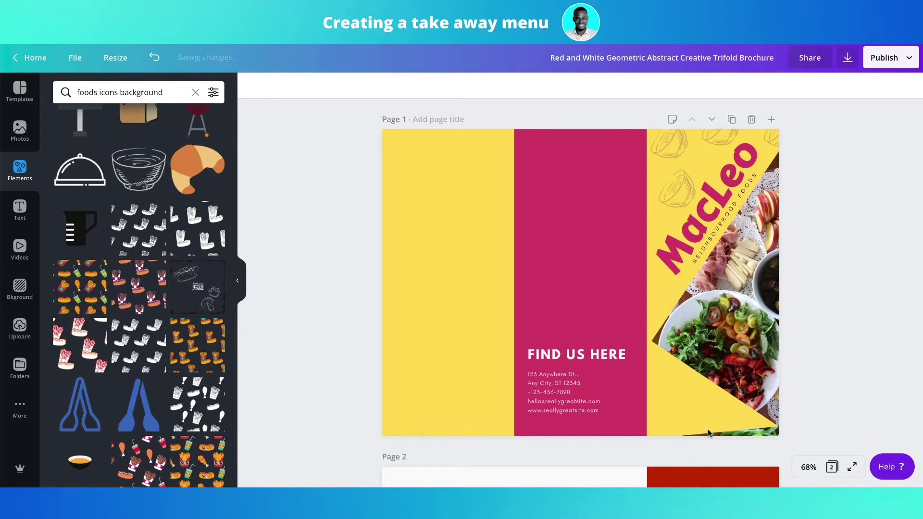
# Add the ready-made text combination starting "Now that your eyes are open" to page 1.
pyautogui.click(19, 208)
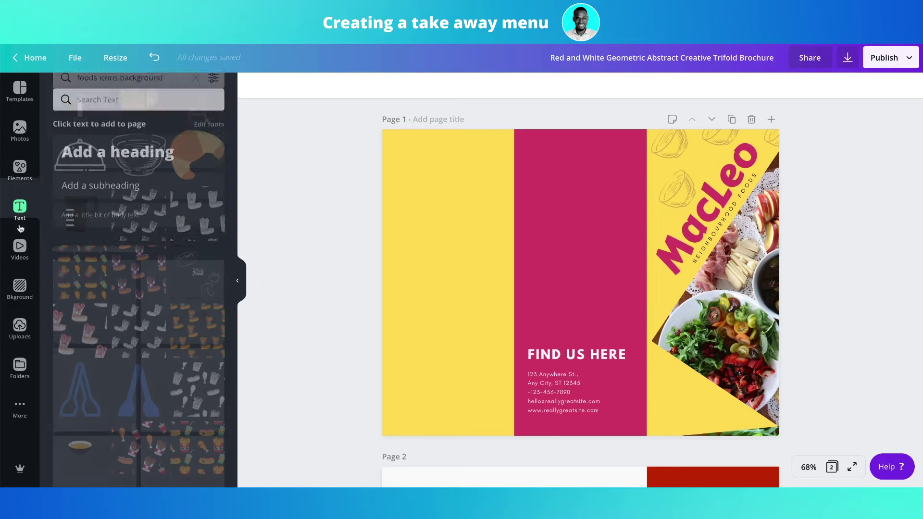
pyautogui.scroll(-10, 137, 365)
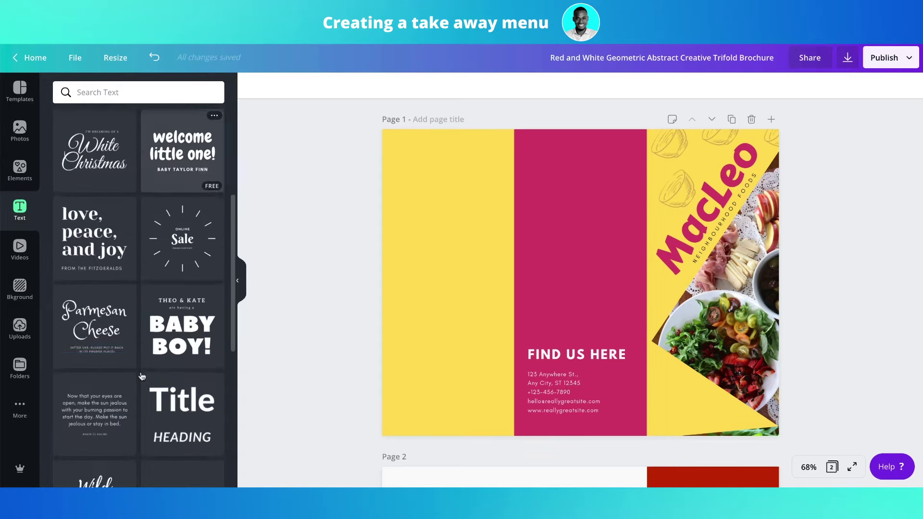
pyautogui.scroll(1, 142, 376)
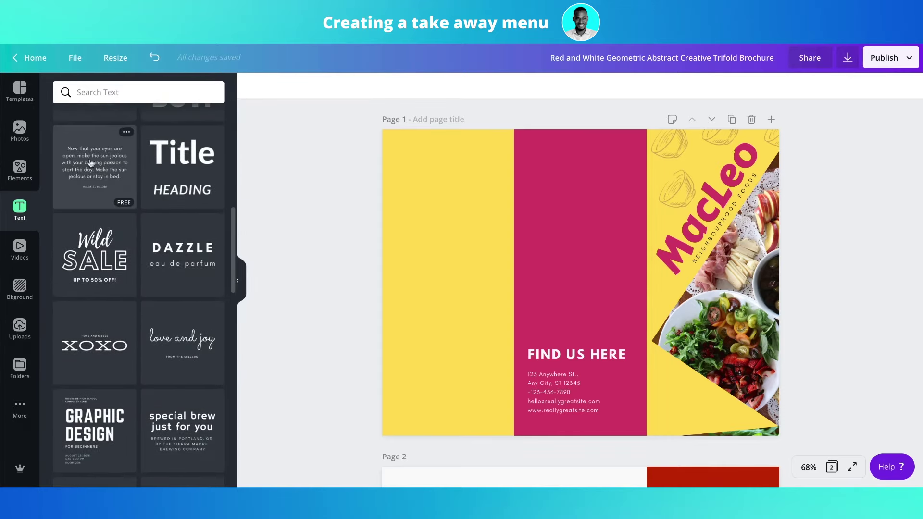
pyautogui.click(90, 163)
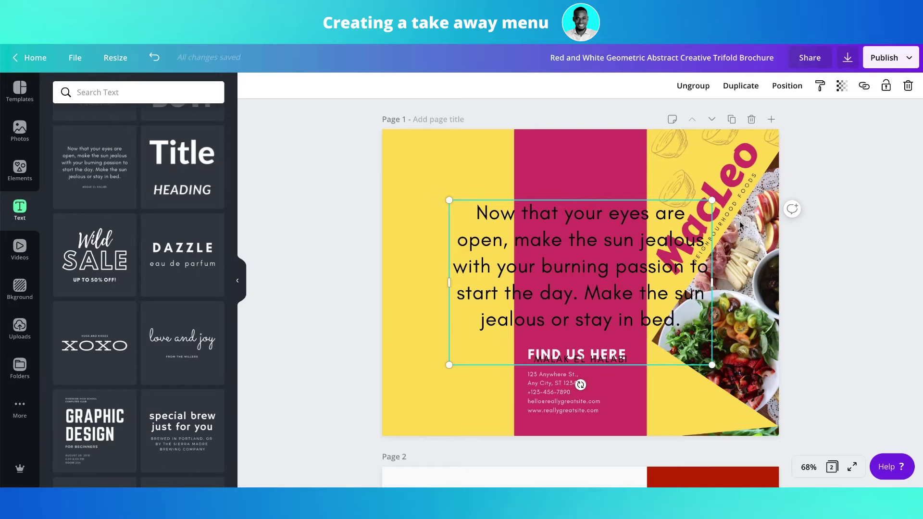
# Ungroup the text combination and delete its author line.
pyautogui.click(738, 201)
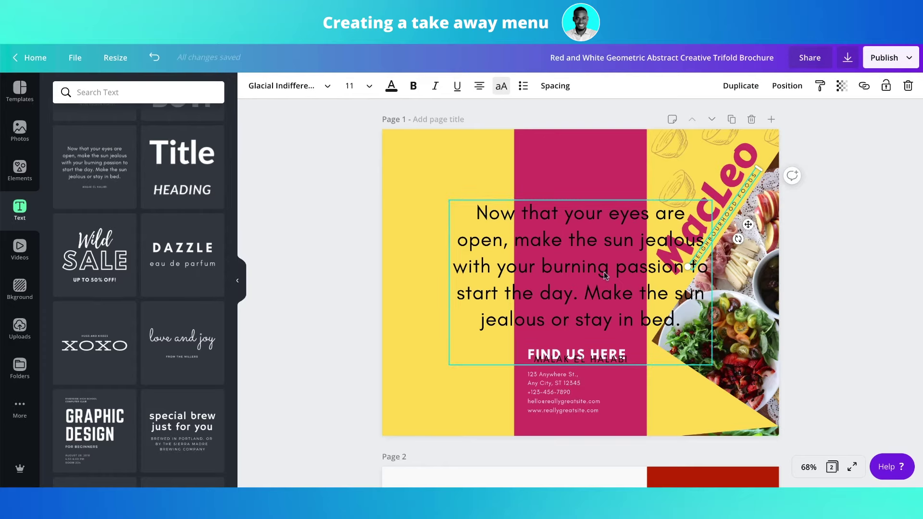
pyautogui.click(603, 272)
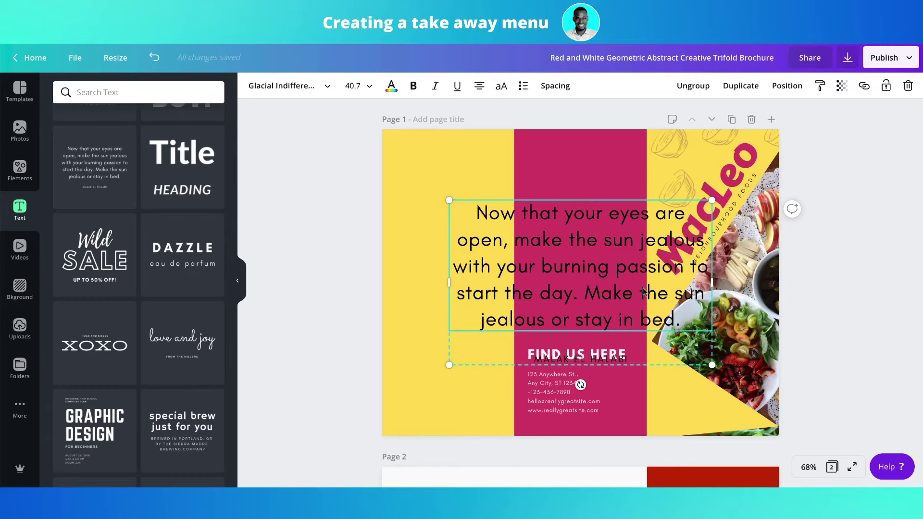
pyautogui.click(693, 86)
pyautogui.click(618, 360)
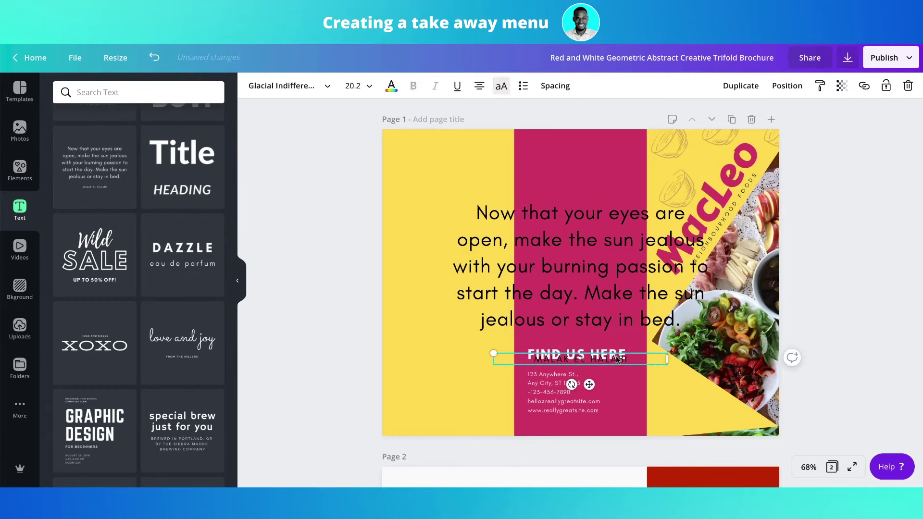
pyautogui.press('Delete')
# Left-align the quote paragraph, shrink it to font size 9.1 and place it in the cover panel's lower-left corner.
pyautogui.click(636, 318)
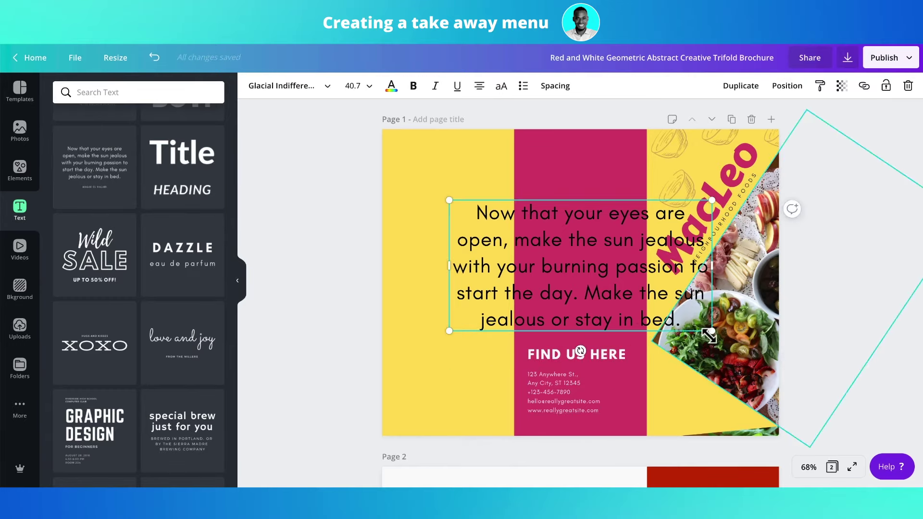
pyautogui.moveTo(709, 335); pyautogui.dragTo(546, 286)
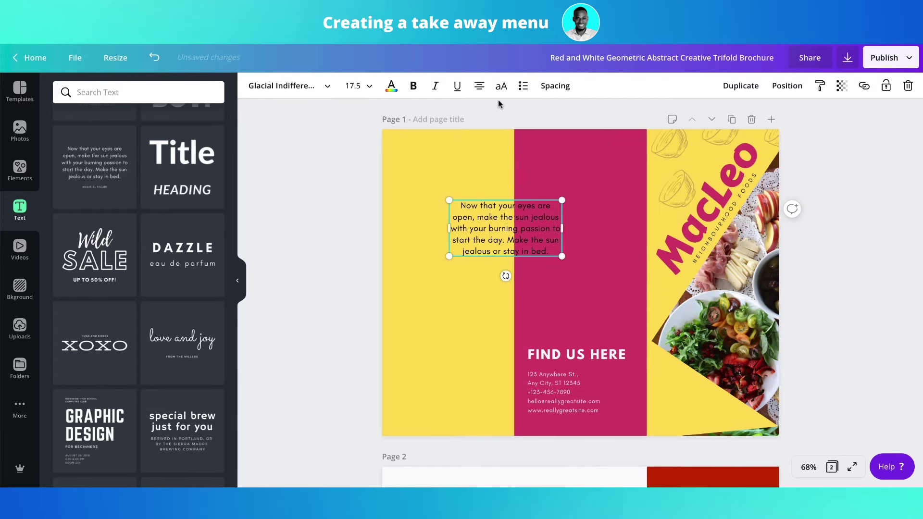
pyautogui.click(480, 86)
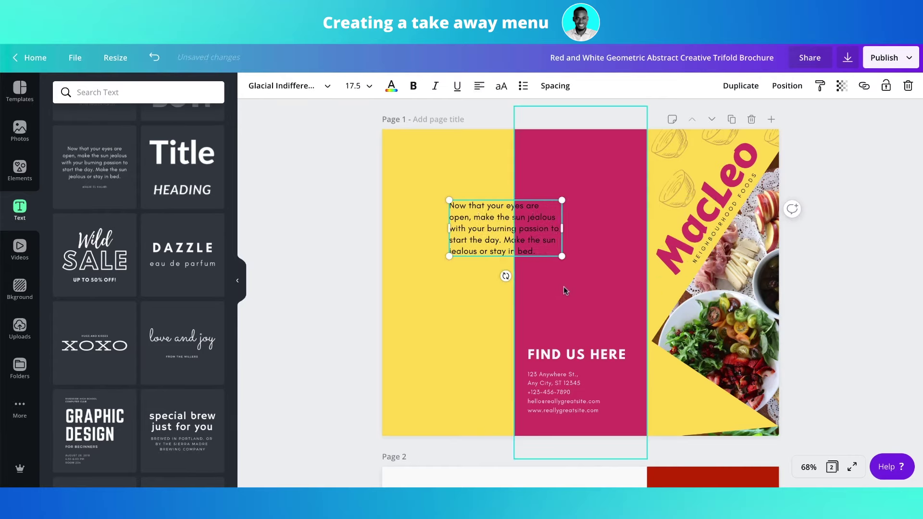
pyautogui.moveTo(562, 256); pyautogui.dragTo(692, 406)
pyautogui.click(823, 380)
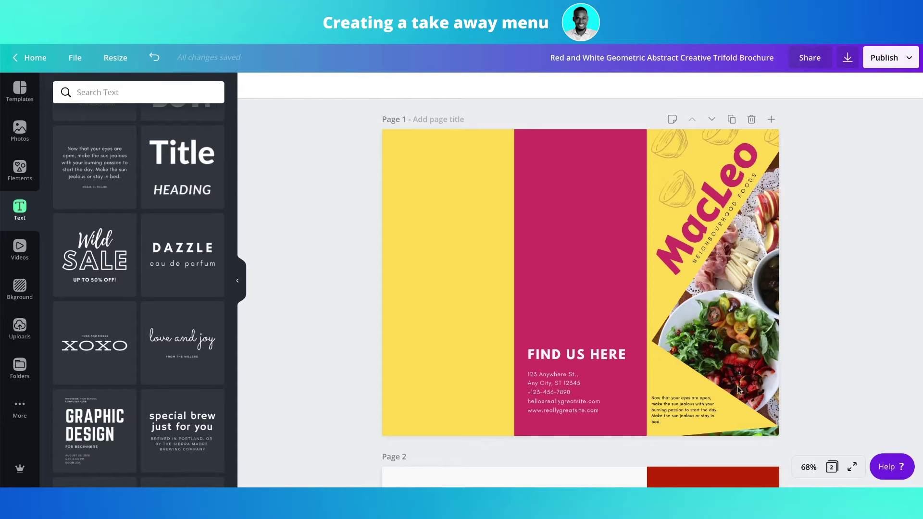
# Remove the last sentence, "Make the sun jealous or stay in bed.", from the cover's small paragraph.
pyautogui.click(692, 412)
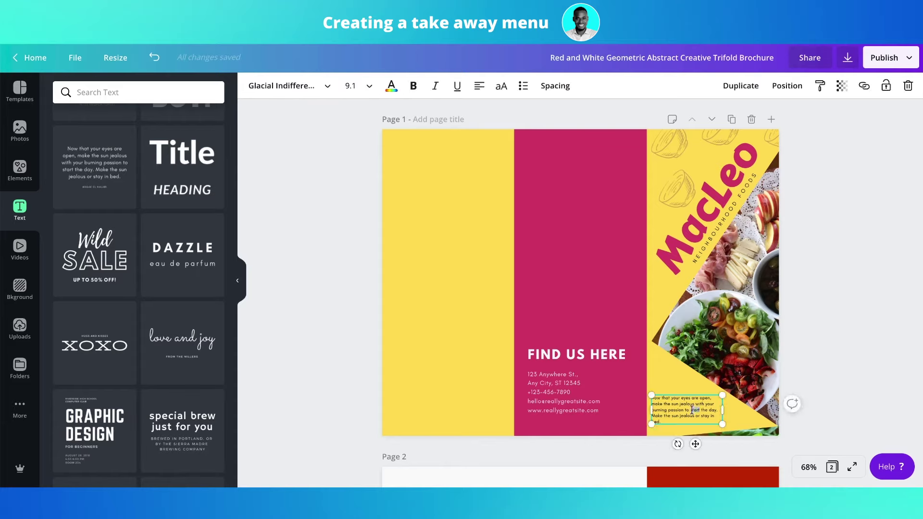
pyautogui.tripleClick(652, 410)
pyautogui.press('Right')
pyautogui.press('BackSpace')
pyautogui.press('BackSpace')
pyautogui.press('BackSpace')
pyautogui.press('BackSpace')
pyautogui.press('BackSpace')
pyautogui.press('BackSpace')
pyautogui.press('BackSpace')
pyautogui.press('BackSpace')
pyautogui.press('BackSpace')
pyautogui.press('BackSpace')
pyautogui.press('BackSpace')
pyautogui.press('BackSpace')
pyautogui.press('BackSpace')
pyautogui.press('BackSpace')
pyautogui.press('BackSpace')
pyautogui.press('BackSpace')
pyautogui.press('BackSpace')
pyautogui.press('BackSpace')
pyautogui.press('BackSpace')
pyautogui.press('BackSpace')
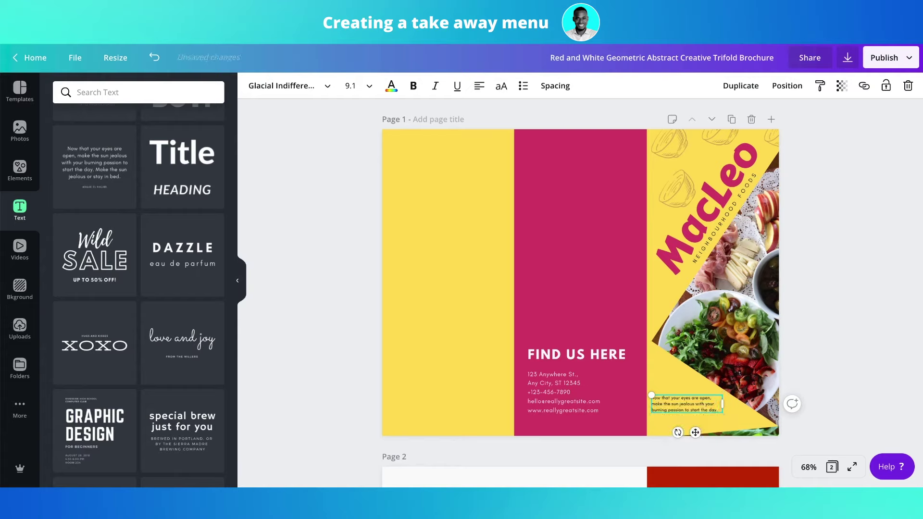
pyautogui.click(815, 336)
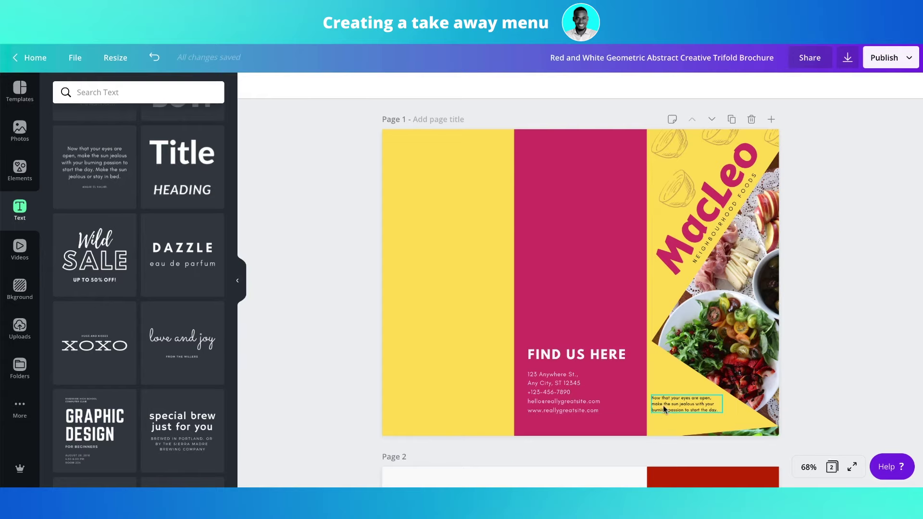
pyautogui.click(685, 404)
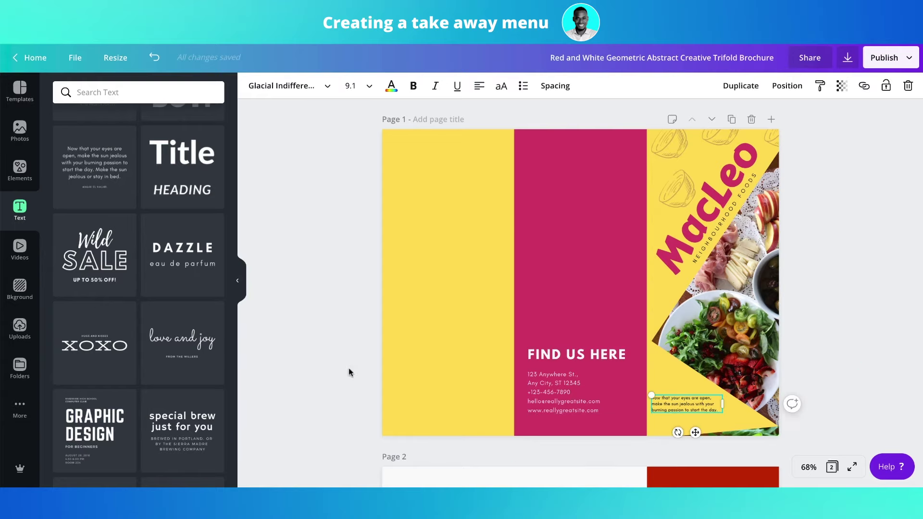
pyautogui.click(331, 346)
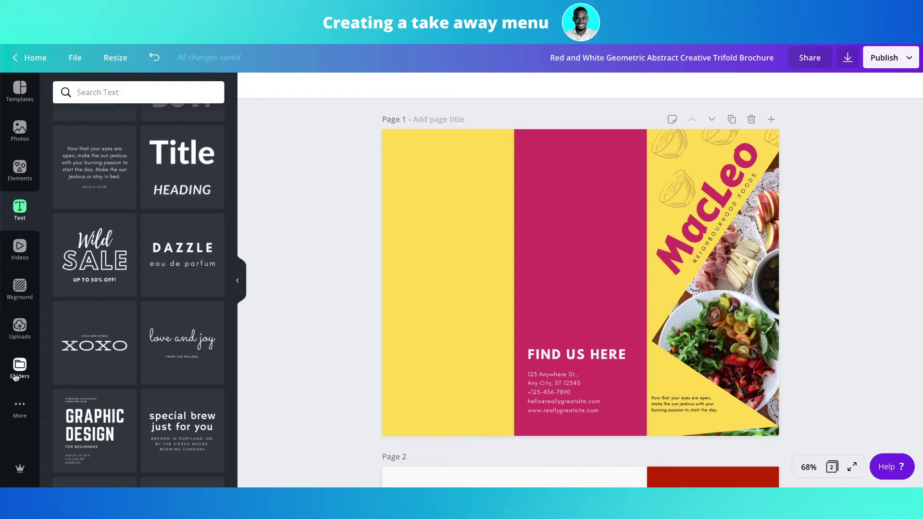
# Open the QR Code generator from the additional apps.
pyautogui.click(20, 409)
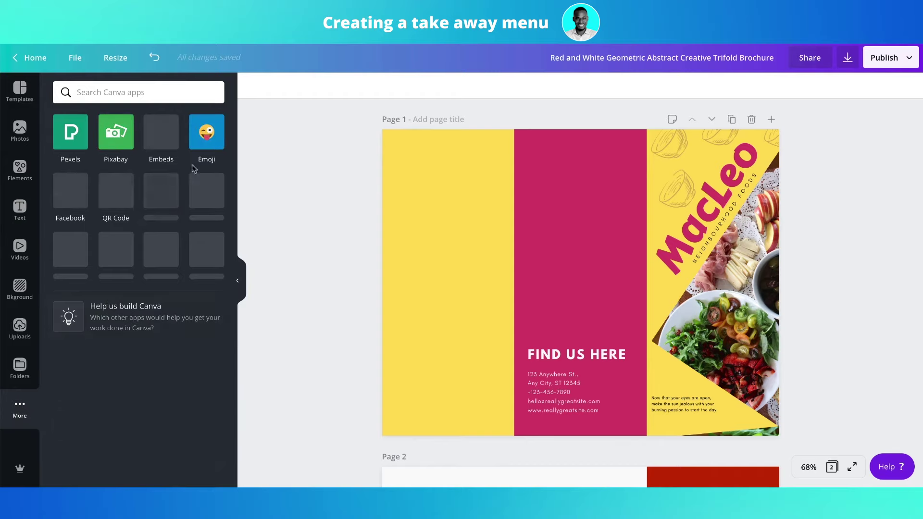
pyautogui.click(116, 190)
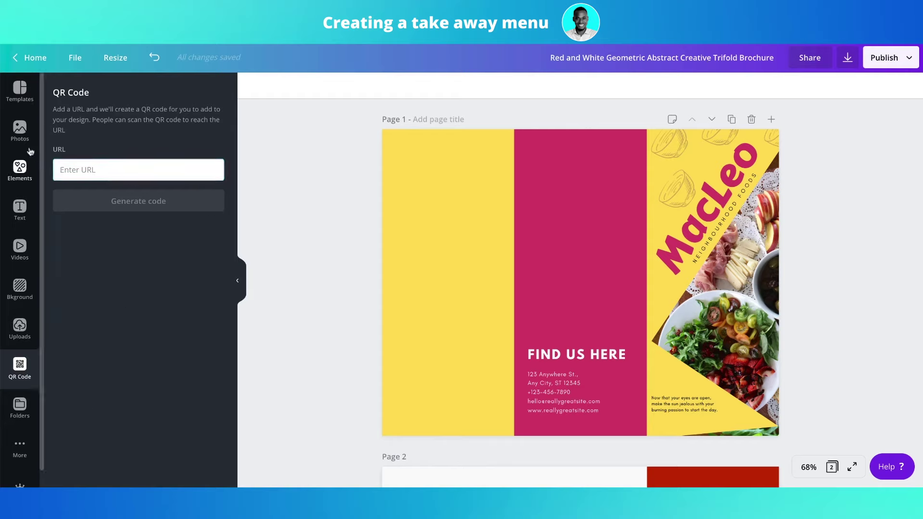
# Search the elements library for "qr code", replacing the previous search term.
pyautogui.click(20, 170)
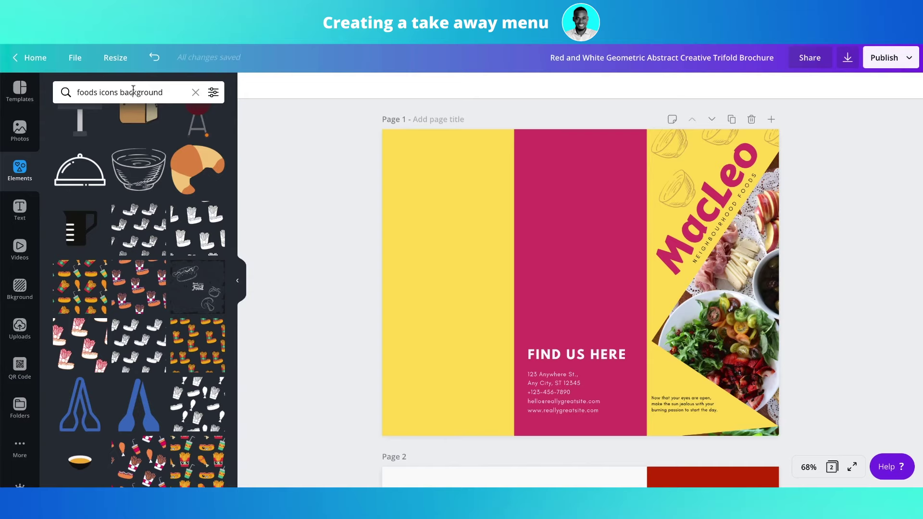
pyautogui.click(195, 91)
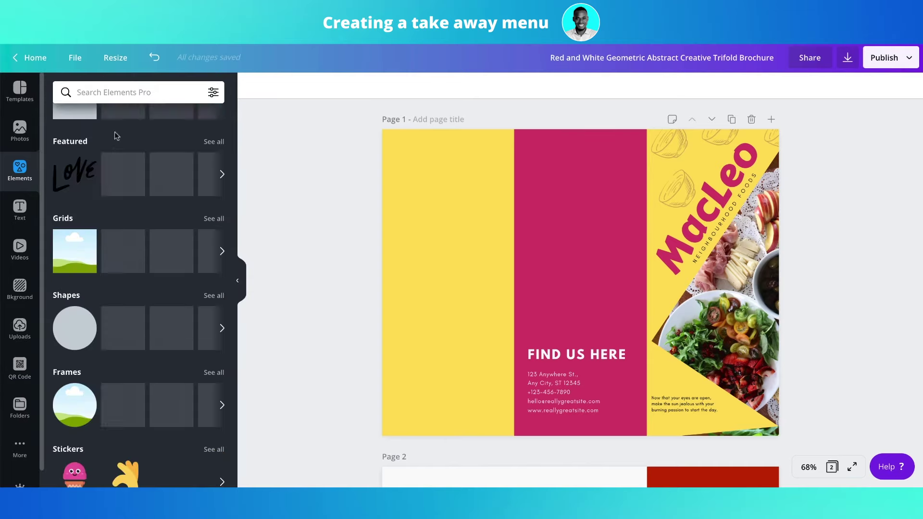
pyautogui.click(138, 95)
pyautogui.write('q')
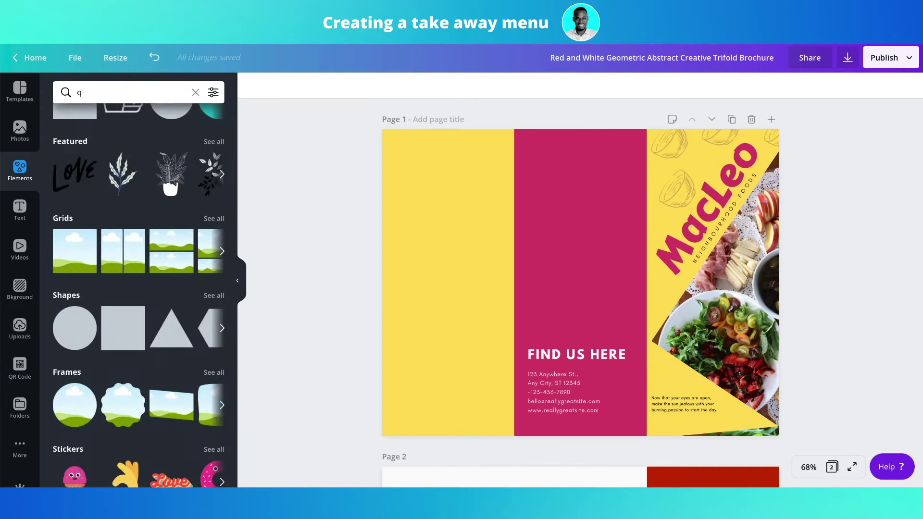
pyautogui.write('r code')
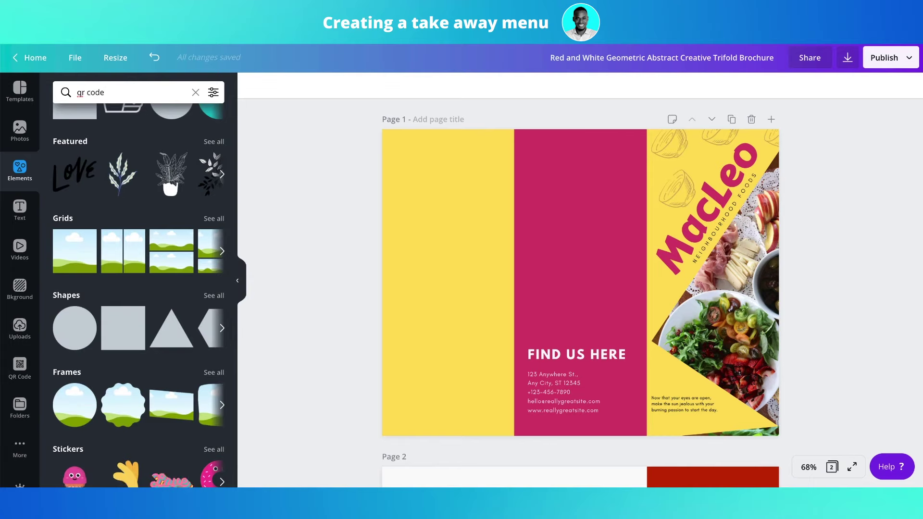
pyautogui.press('Return')
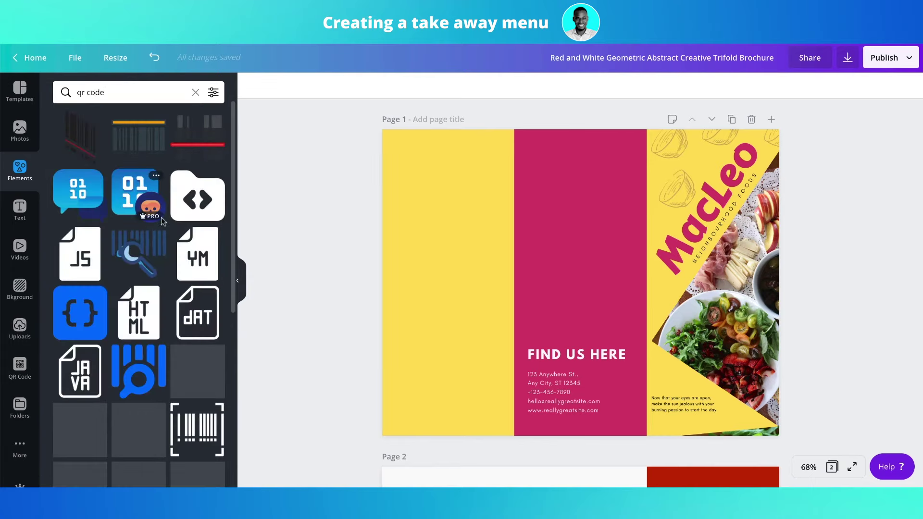
# Find the square maze-like QR code graphic among the "qr code" elements and add it to page 1.
pyautogui.scroll(-1, 121, 231)
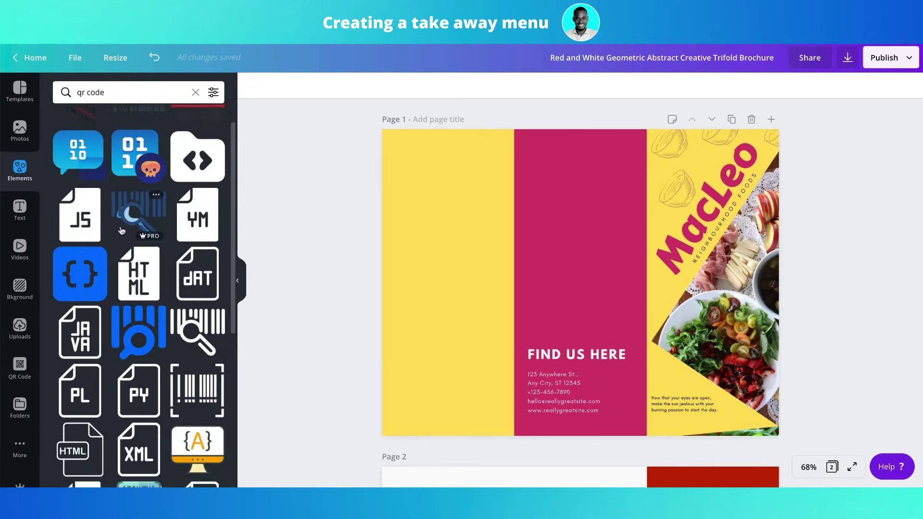
pyautogui.scroll(-12, 122, 230)
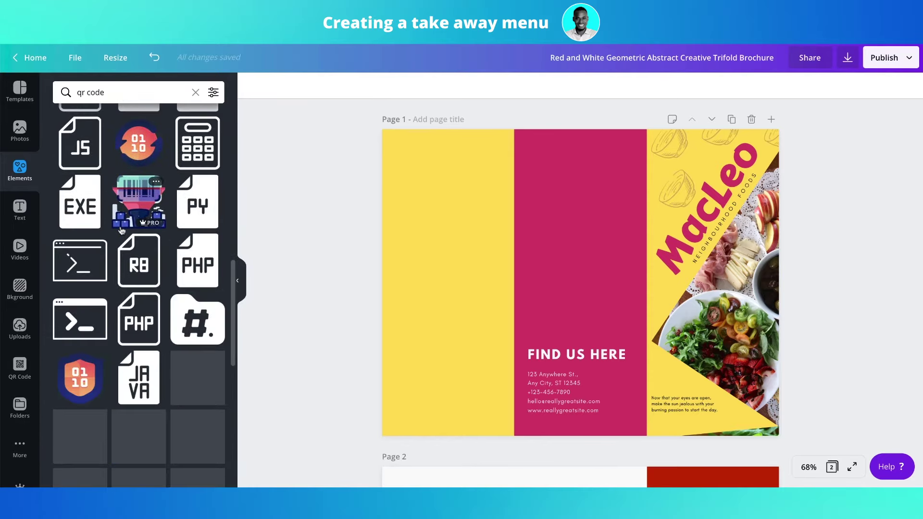
pyautogui.scroll(-10, 121, 231)
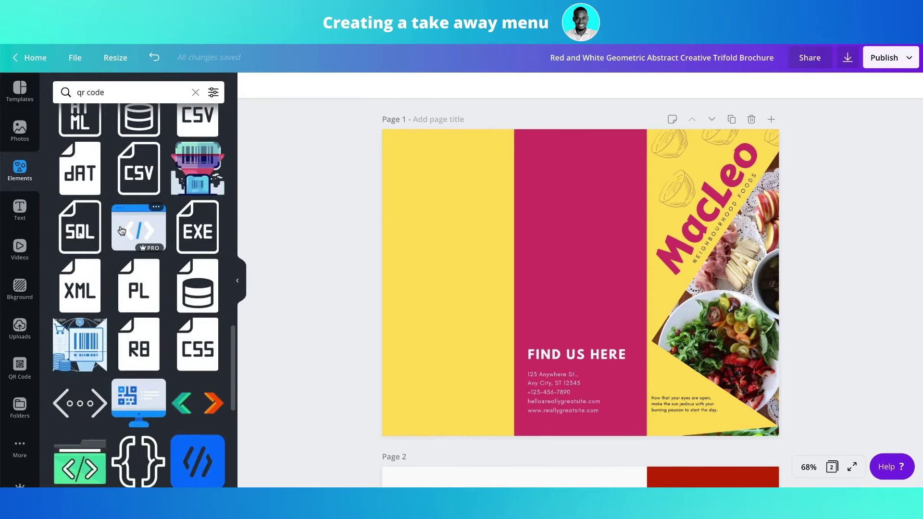
pyautogui.moveTo(115, 92); pyautogui.dragTo(66, 93)
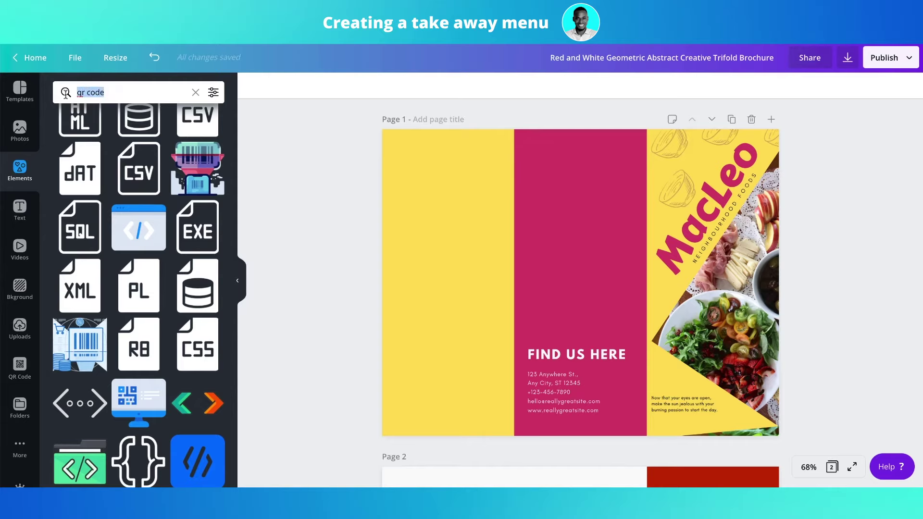
pyautogui.write('q')
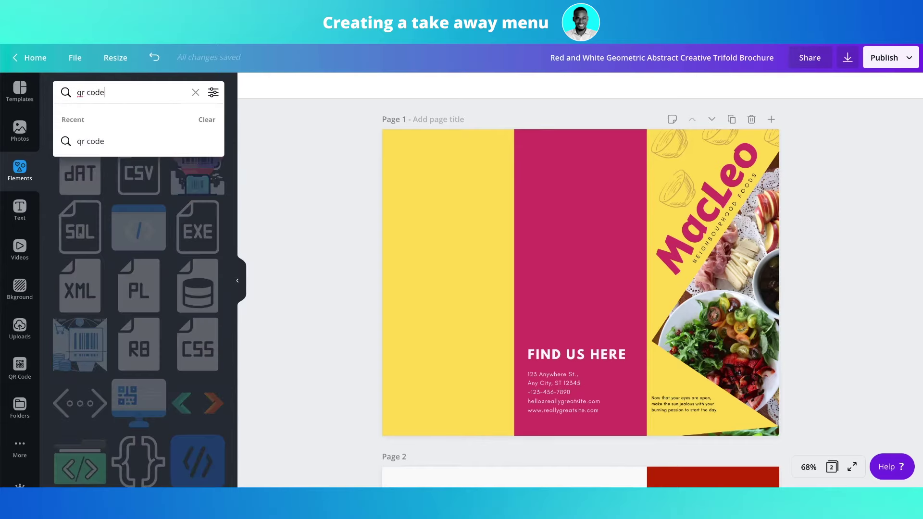
pyautogui.press('Return')
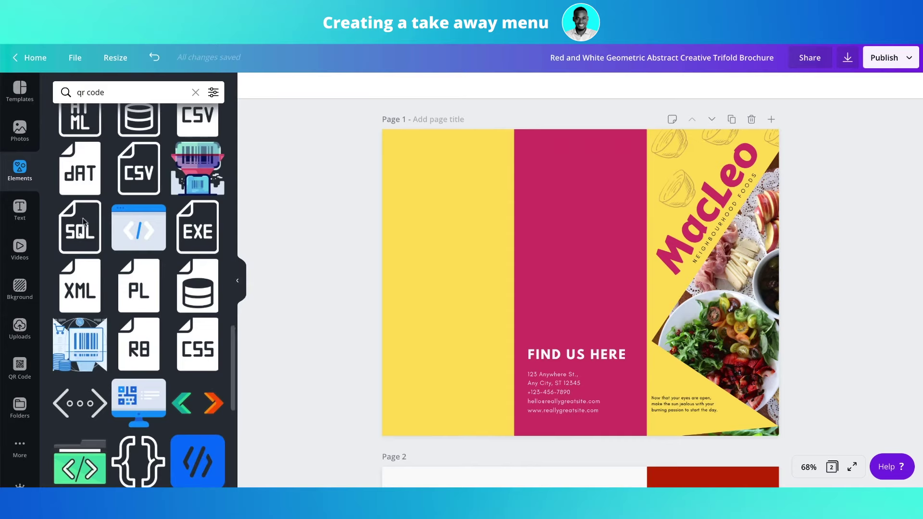
pyautogui.scroll(-10, 154, 266)
pyautogui.scroll(-10, 153, 266)
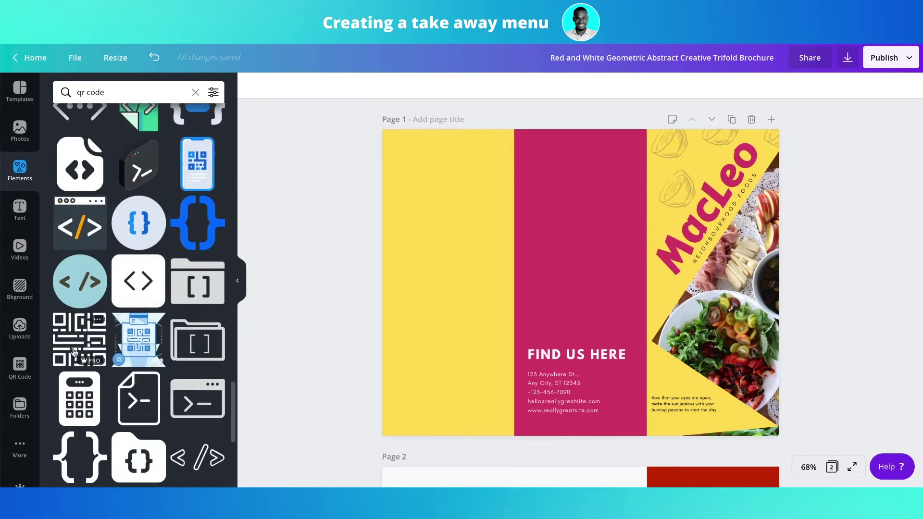
pyautogui.click(77, 329)
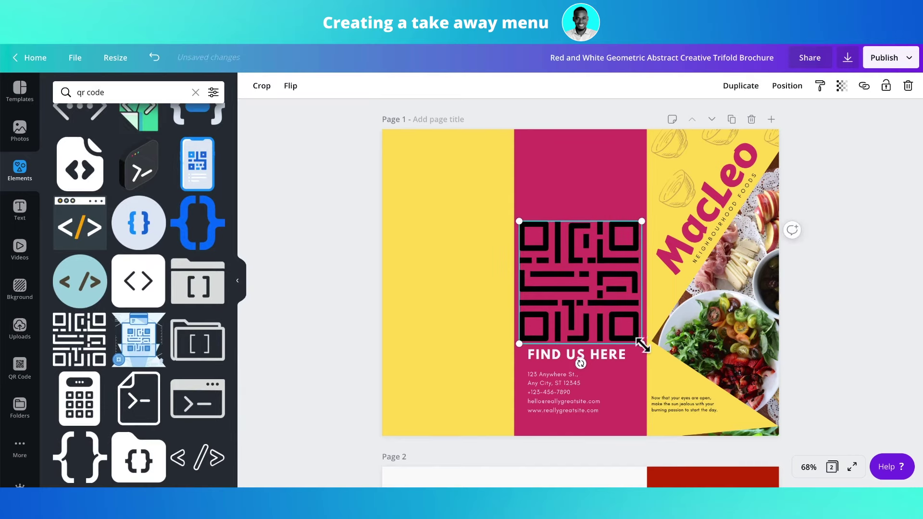
# Position the QR code above the FIND US HERE heading and scale it to about two thirds of the pink panel's width.
pyautogui.moveTo(642, 345); pyautogui.dragTo(610, 313)
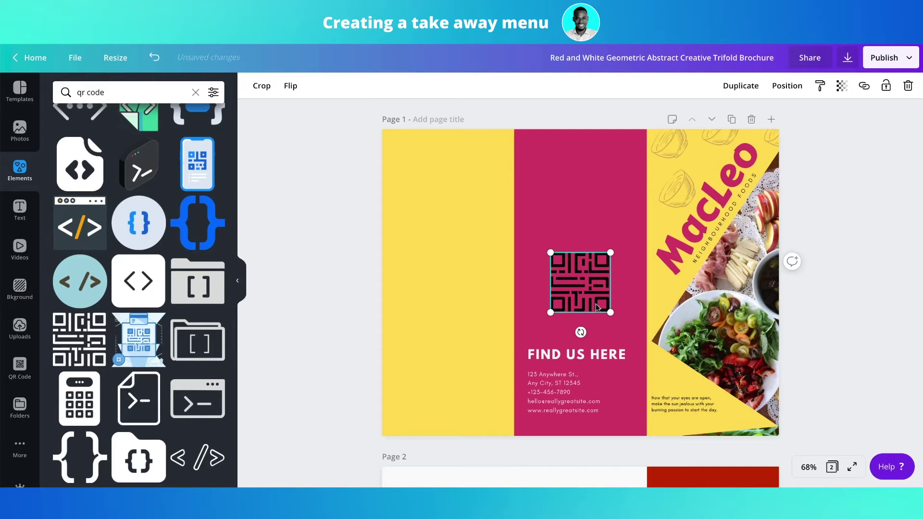
pyautogui.moveTo(596, 307); pyautogui.dragTo(596, 302)
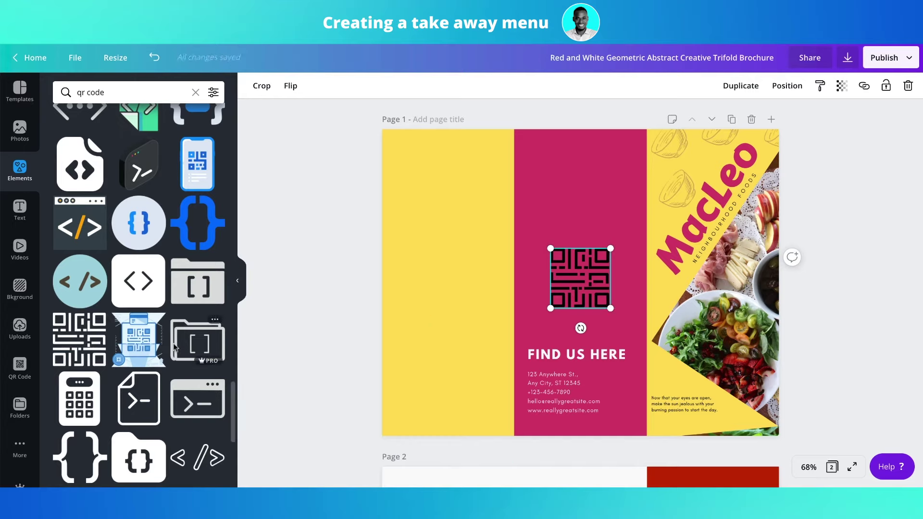
pyautogui.moveTo(72, 346); pyautogui.dragTo(420, 273)
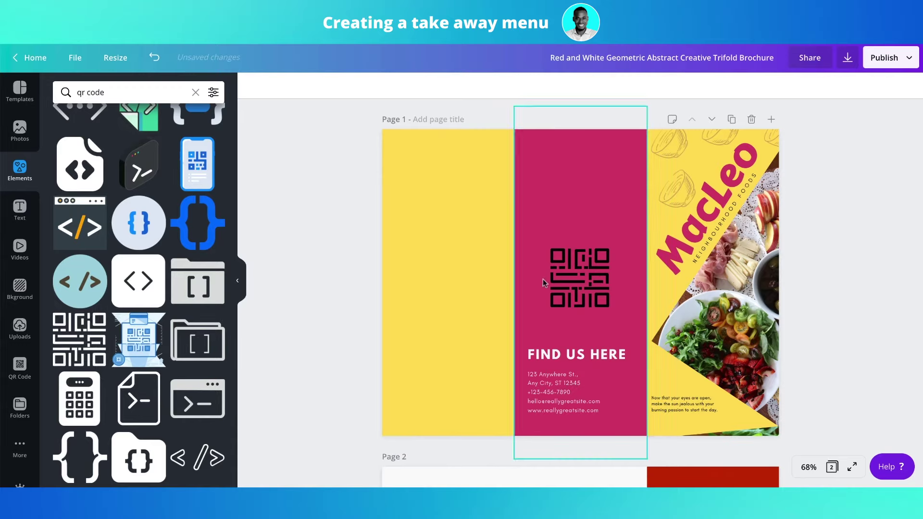
pyautogui.click(566, 281)
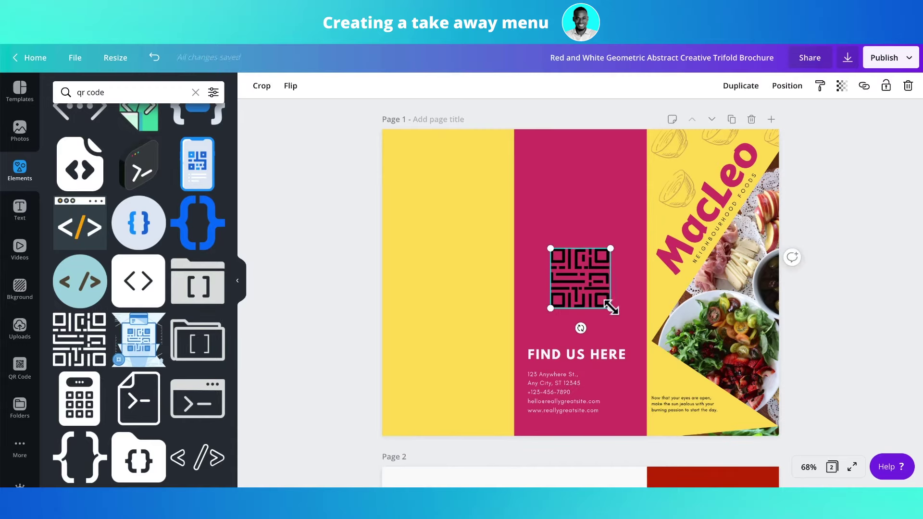
pyautogui.moveTo(611, 307); pyautogui.dragTo(622, 323)
pyautogui.click(864, 316)
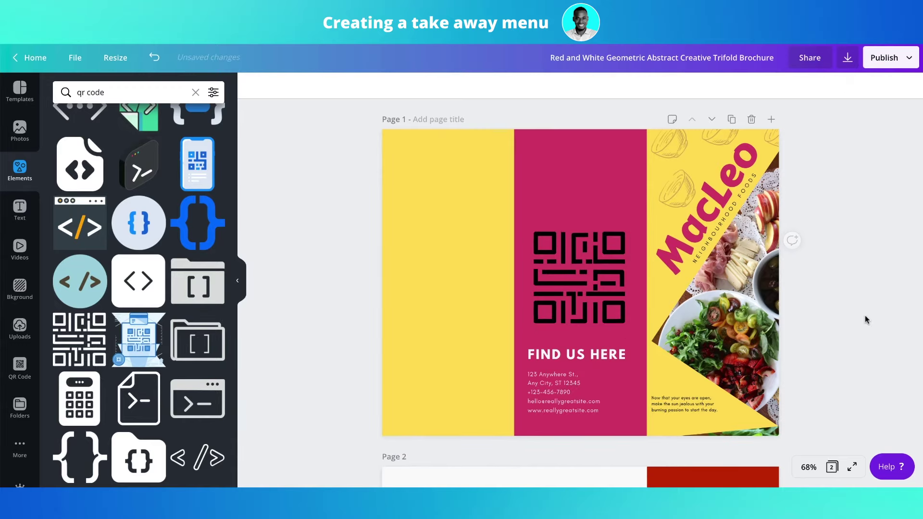
# Replace the FIND US HERE heading in the pink panel with "ADDRESS".
pyautogui.click(594, 355)
pyautogui.doubleClick(594, 355)
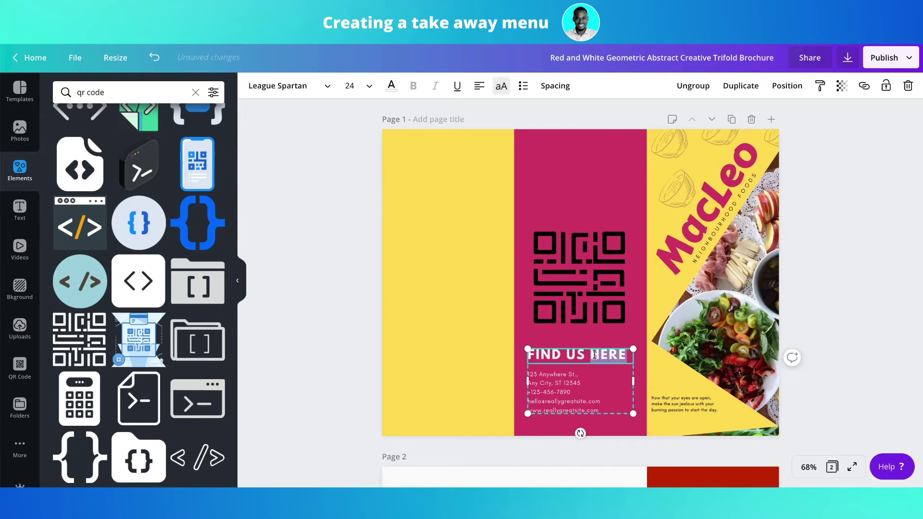
pyautogui.press('Left')
pyautogui.write('A')
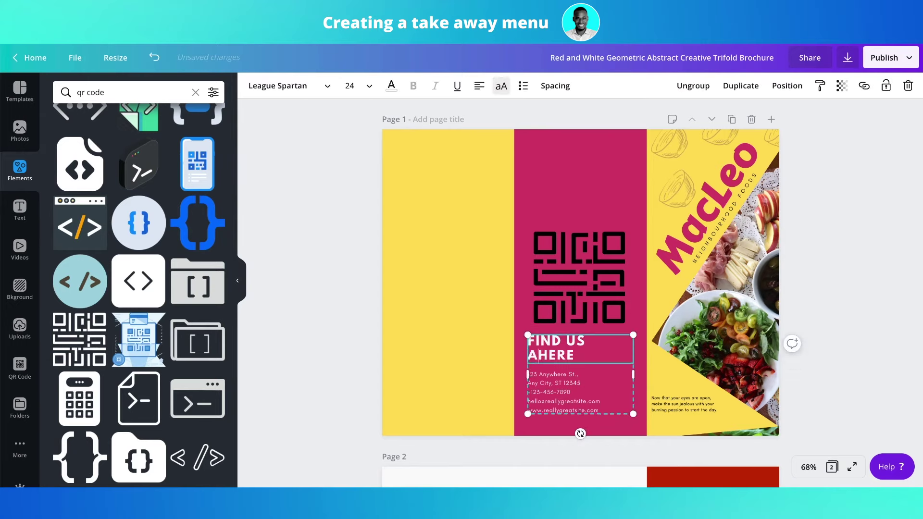
pyautogui.write('DDR')
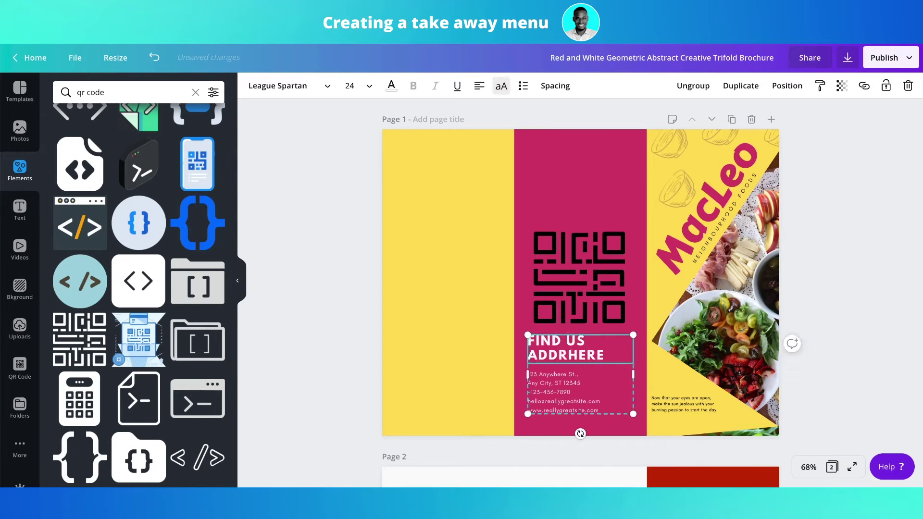
pyautogui.hotkey('ctrl', 'a')
pyautogui.write('ADDRESS')
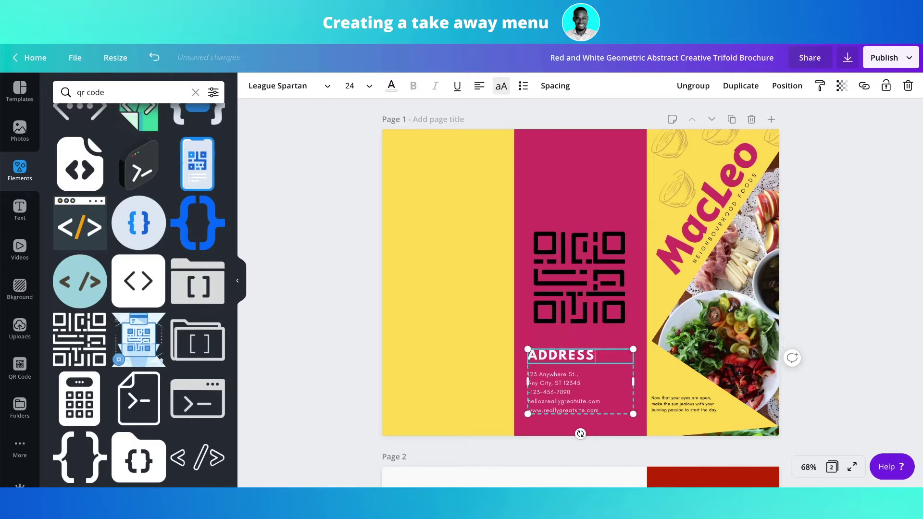
pyautogui.click(866, 335)
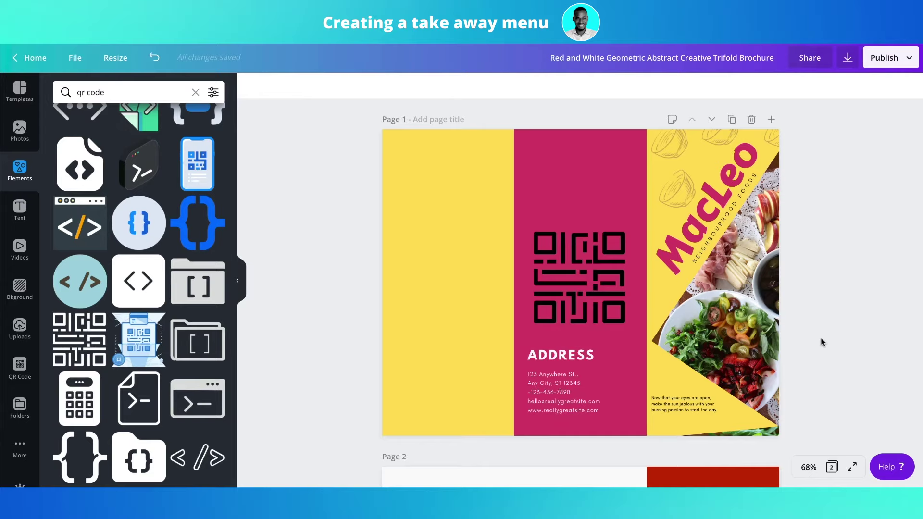
# Move the QR code up into the upper half of the pink panel and shrink it to about half the panel's width.
pyautogui.click(575, 297)
pyautogui.moveTo(575, 297); pyautogui.dragTo(579, 245)
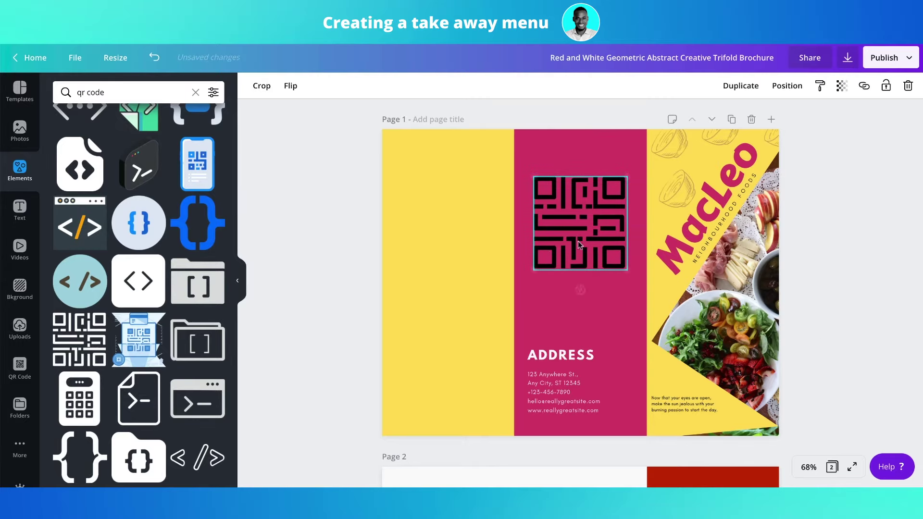
pyautogui.moveTo(625, 269)
pyautogui.mouseDown()
pyautogui.moveTo(601, 252)
pyautogui.moveTo(615, 262)
pyautogui.mouseUp()
pyautogui.click(842, 246)
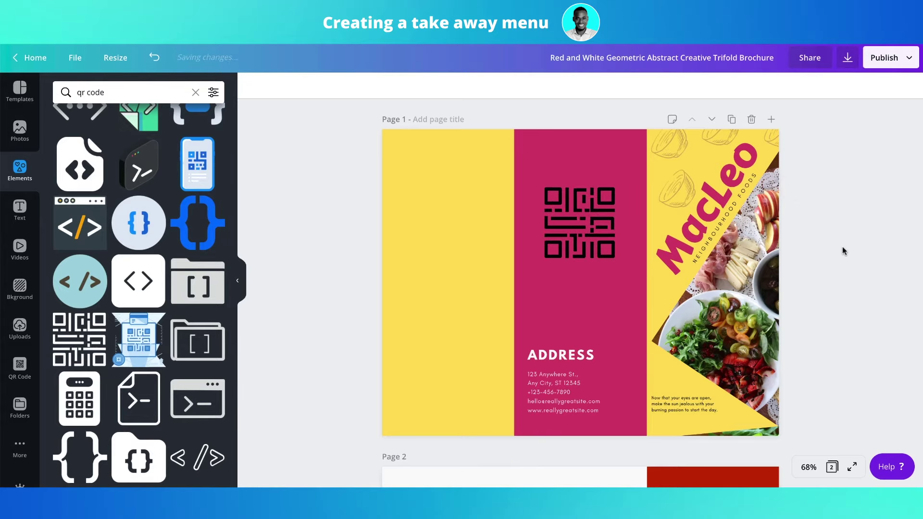
# Ungroup the address block and move the ADDRESS heading down, close above the contact details.
pyautogui.click(553, 362)
pyautogui.click(693, 85)
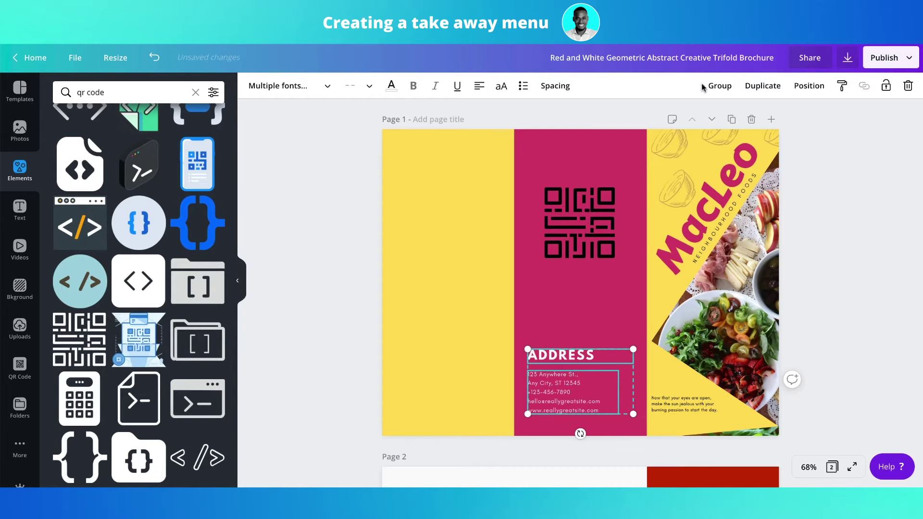
pyautogui.press('Escape')
pyautogui.click(564, 359)
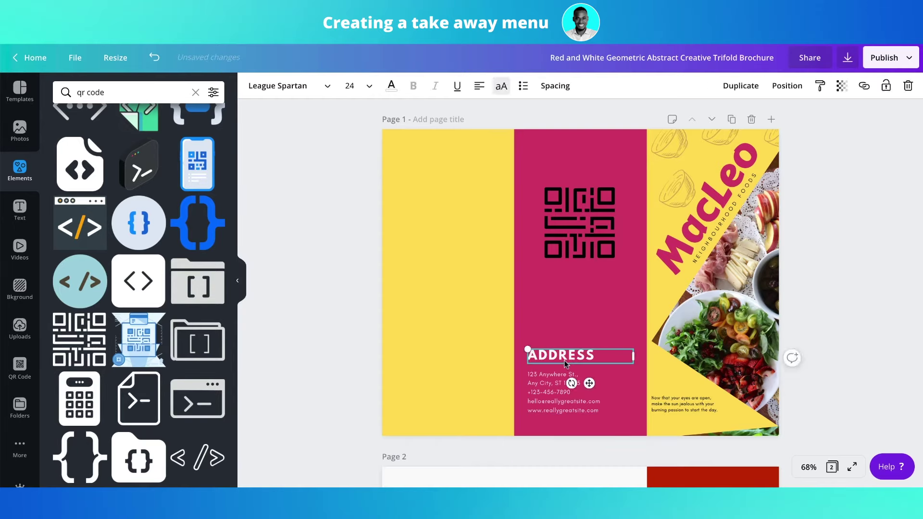
pyautogui.moveTo(563, 360); pyautogui.dragTo(565, 369)
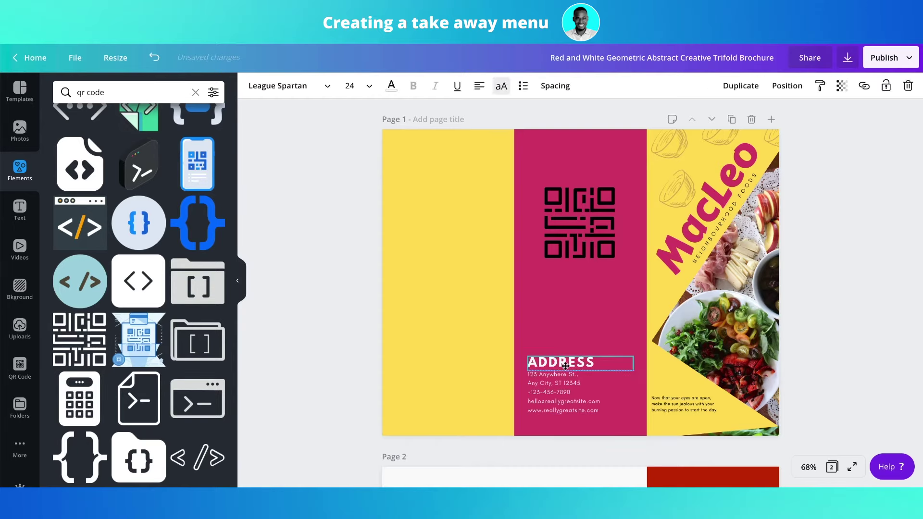
pyautogui.click(801, 331)
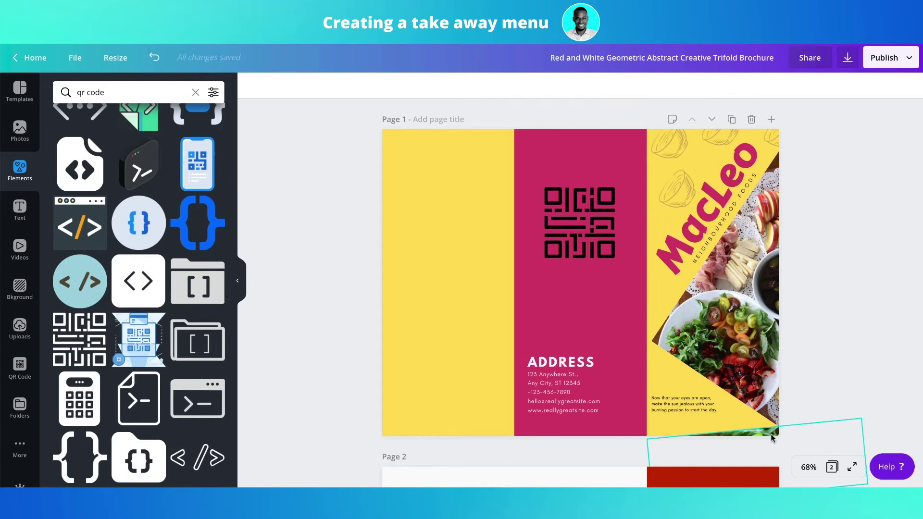
# Change the text color of the cover's small paragraph to the white document color.
pyautogui.click(707, 408)
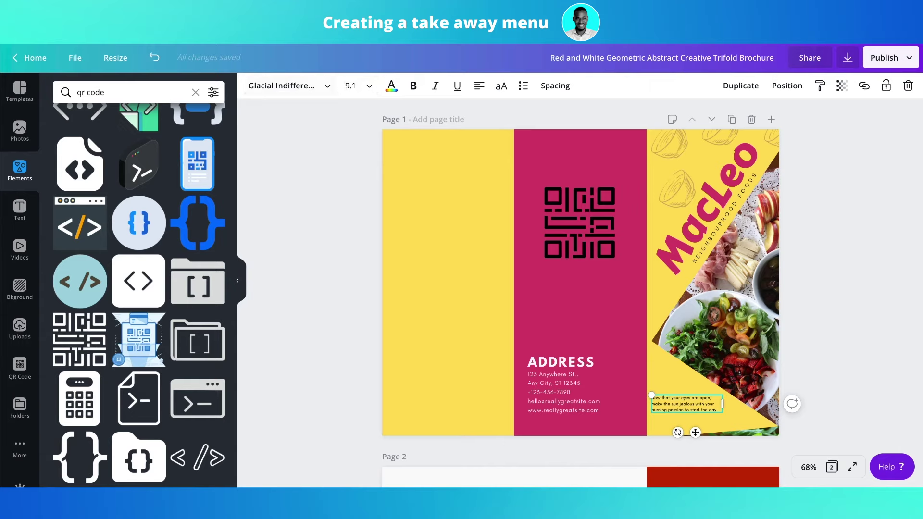
pyautogui.click(391, 85)
pyautogui.click(64, 224)
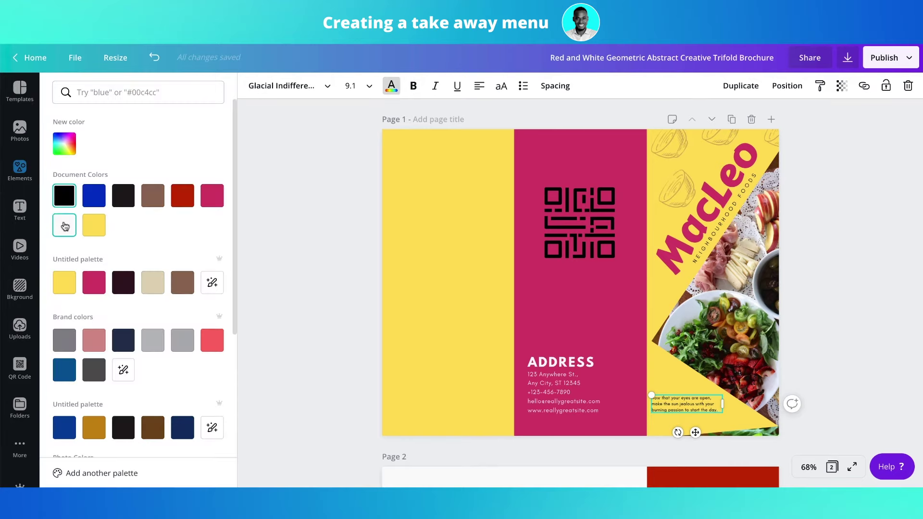
pyautogui.click(331, 285)
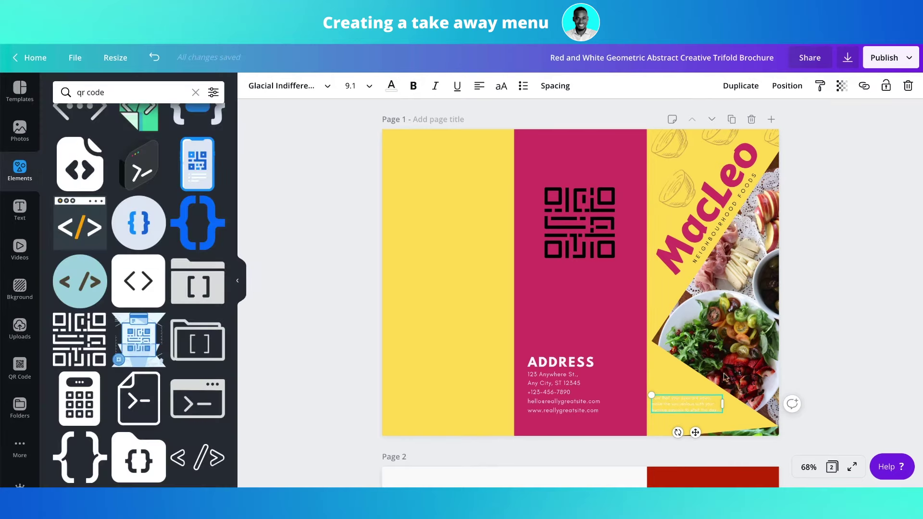
pyautogui.click(781, 346)
# Change the text color of the cover's small paragraph to the black document color.
pyautogui.scroll(5, 690, 396)
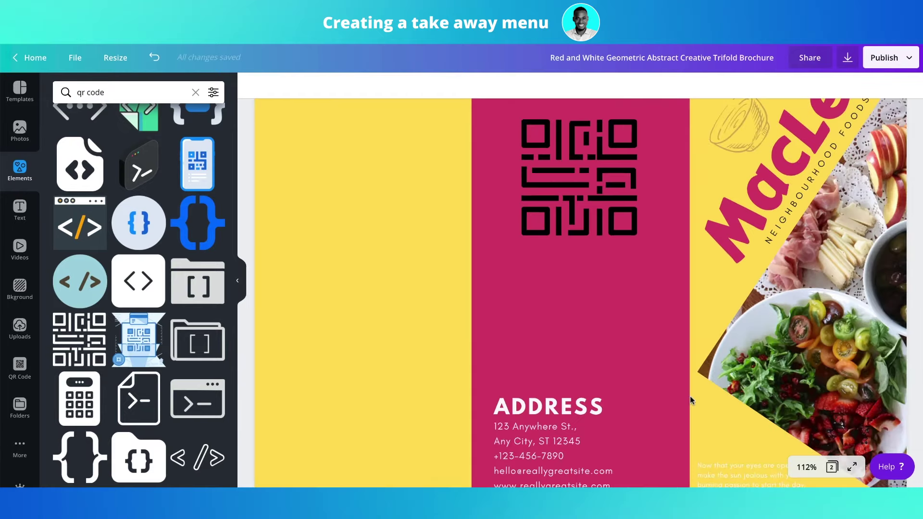
pyautogui.scroll(-6, 690, 396)
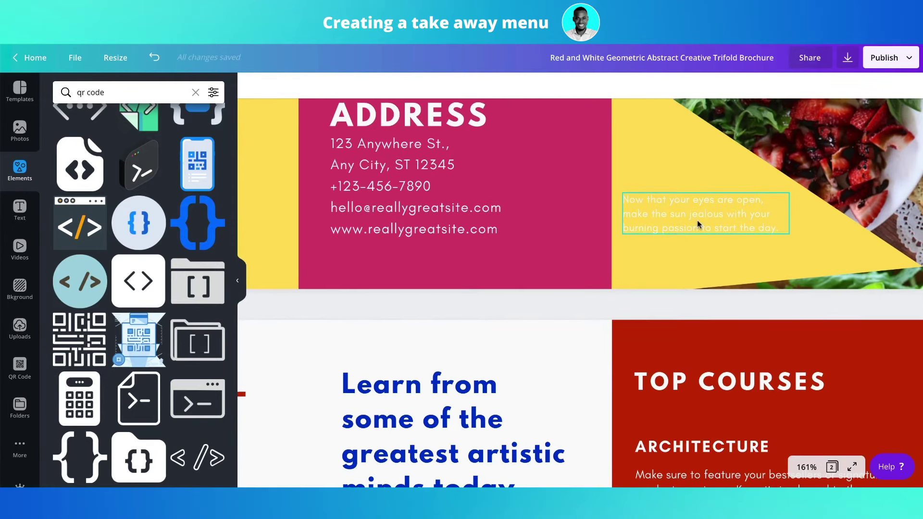
pyautogui.click(694, 215)
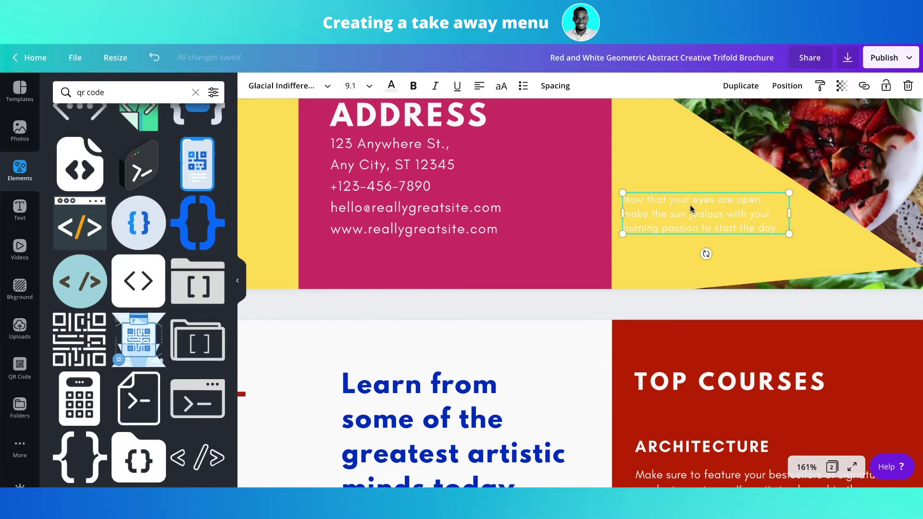
pyautogui.click(391, 86)
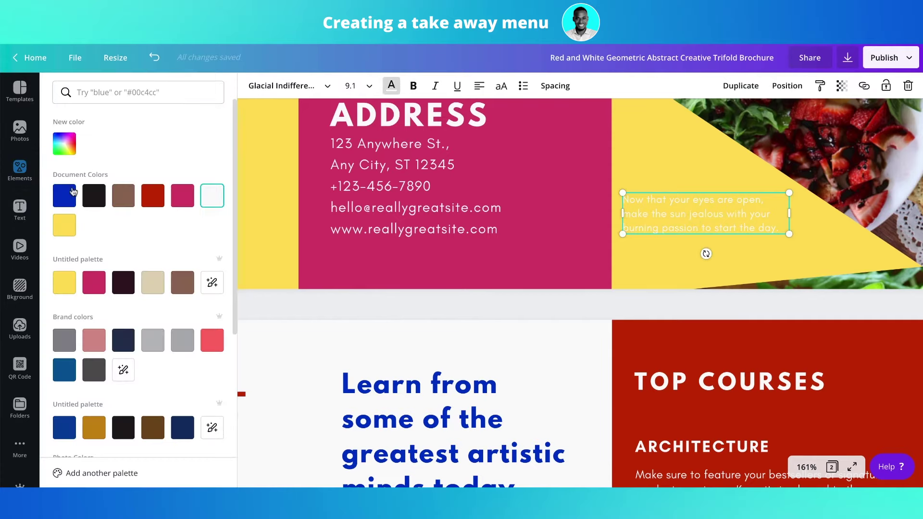
pyautogui.click(94, 196)
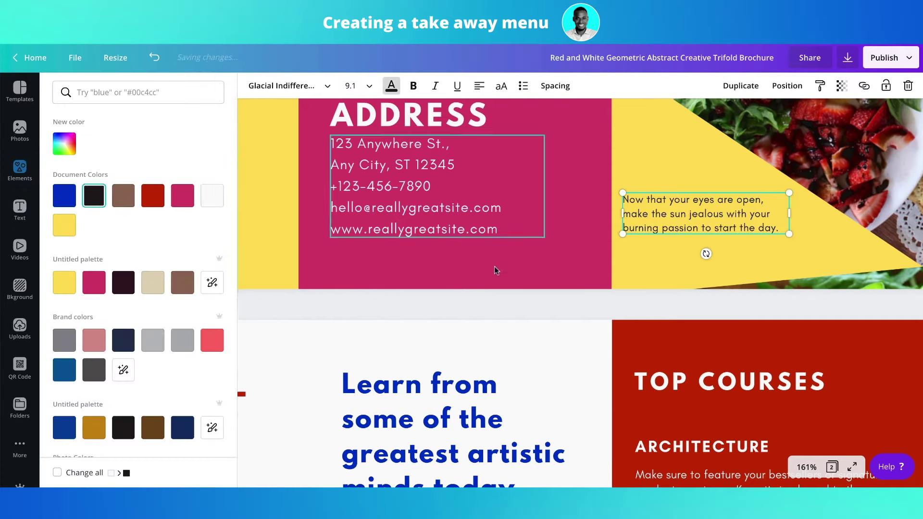
pyautogui.scroll(-5, 526, 316)
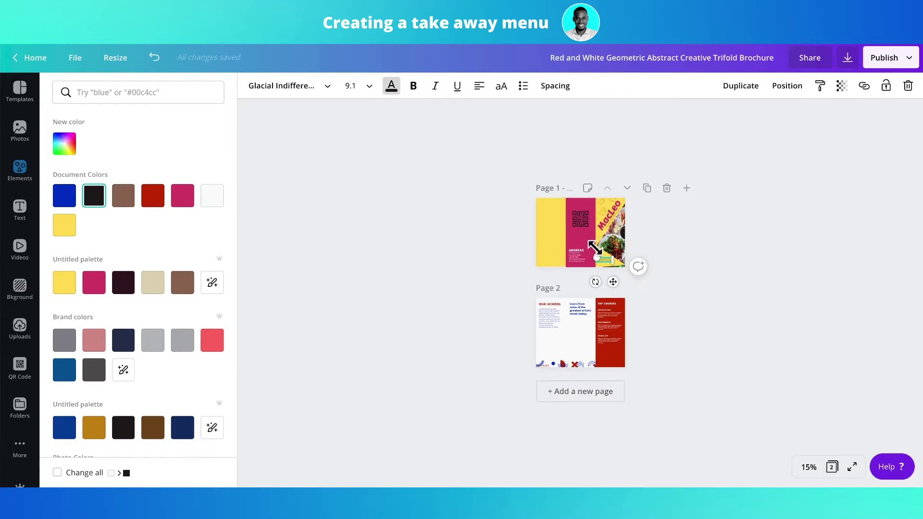
pyautogui.scroll(5, 594, 249)
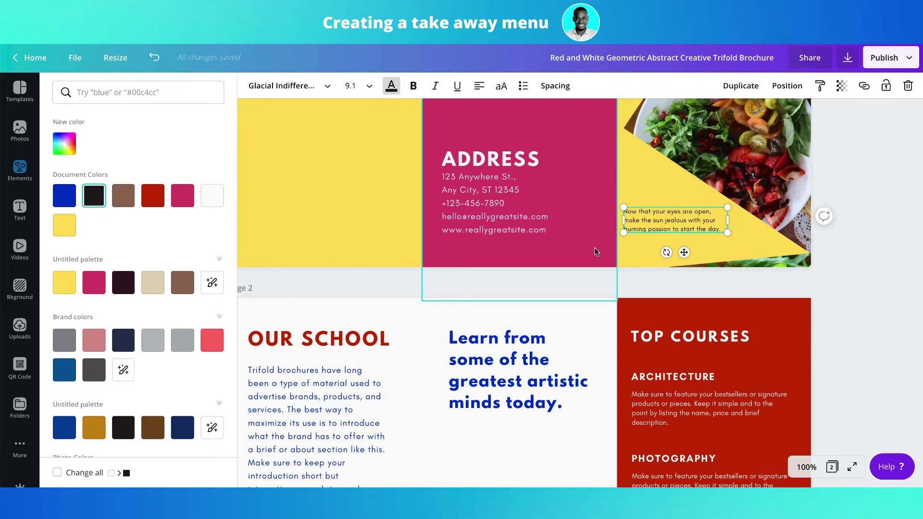
pyautogui.scroll(-3, 594, 247)
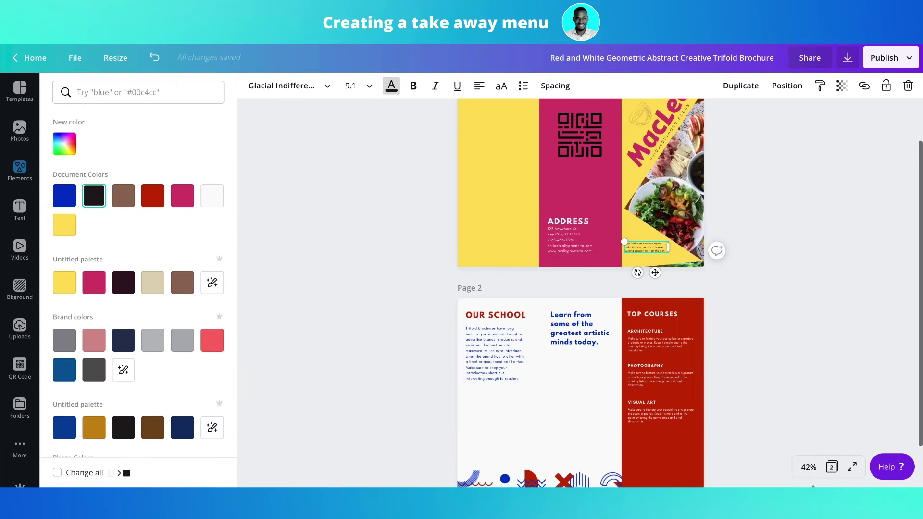
pyautogui.click(807, 467)
pyautogui.click(804, 417)
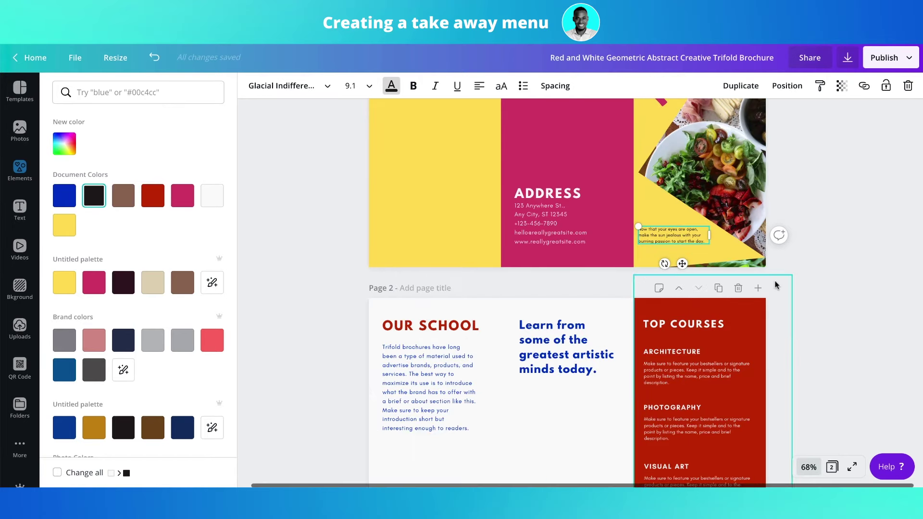
pyautogui.press('Escape')
pyautogui.click(783, 188)
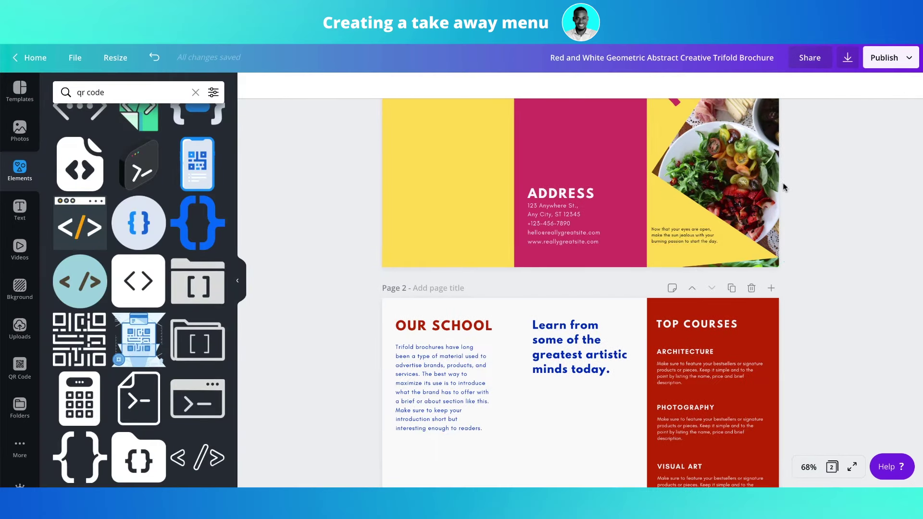
# Lower the opacity of the food sketch behind the MacLeo logo on the cover.
pyautogui.scroll(4, 463, 257)
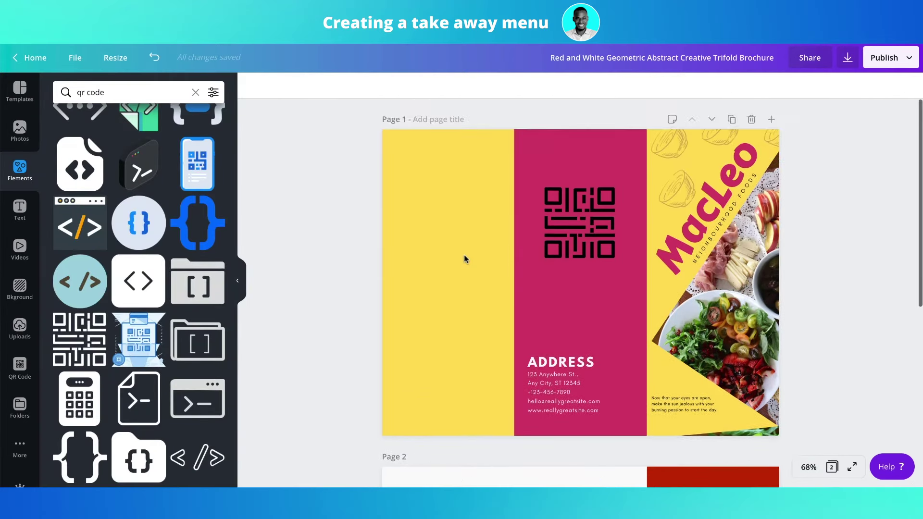
pyautogui.scroll(-1, 464, 259)
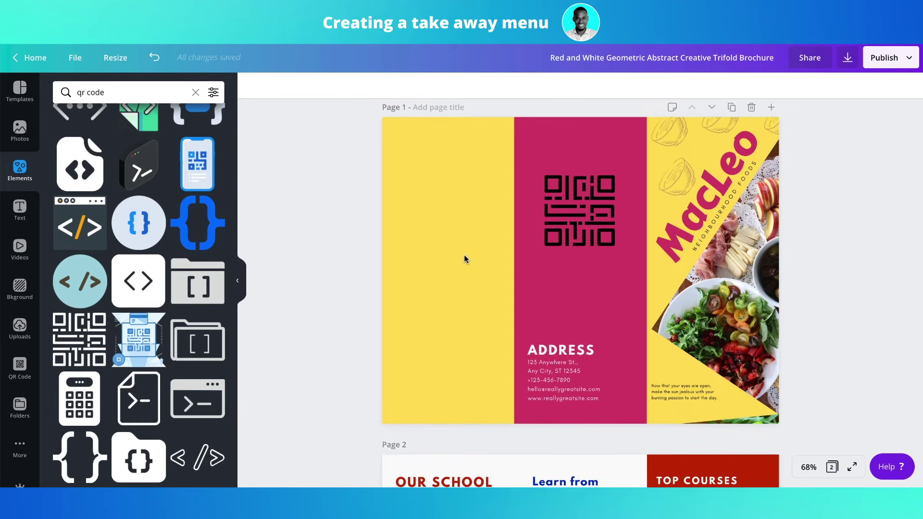
pyautogui.moveTo(677, 129); pyautogui.dragTo(732, 167)
pyautogui.click(841, 85)
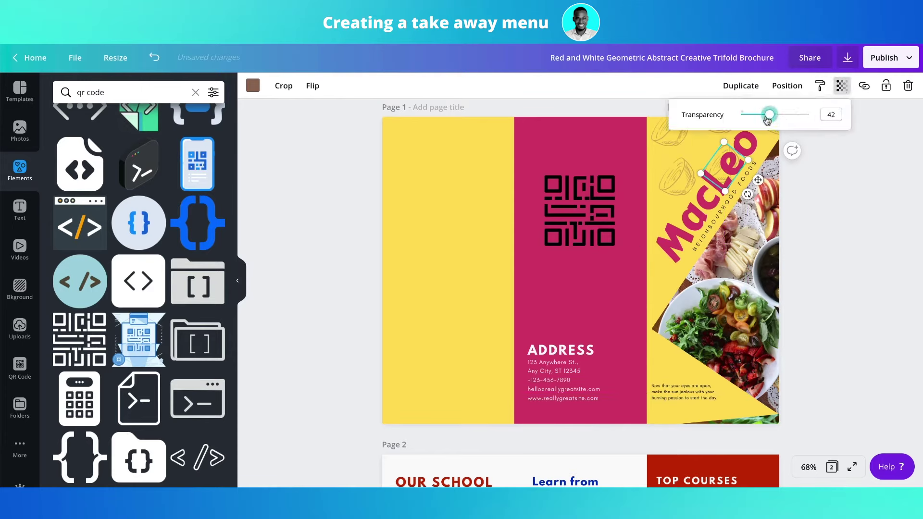
pyautogui.moveTo(768, 120); pyautogui.dragTo(752, 120)
pyautogui.click(913, 206)
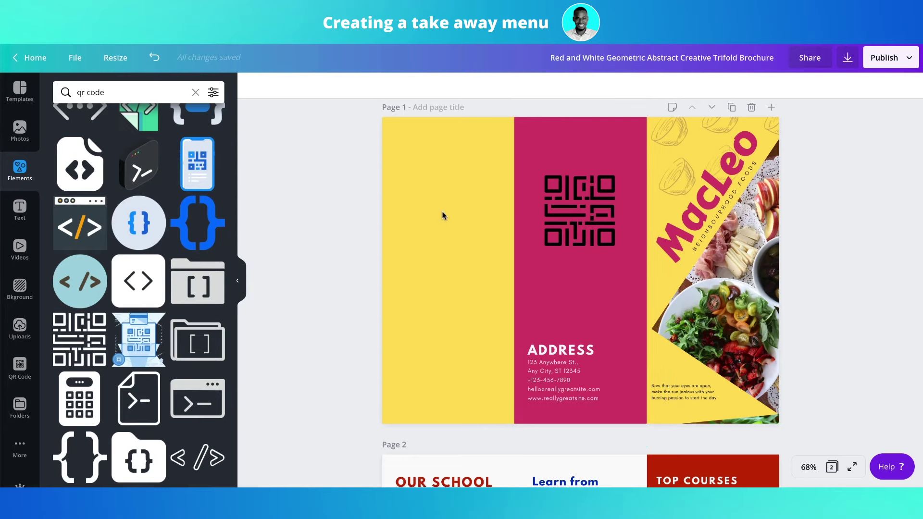
# Recolor the red TOP COURSES panel on page 2 with the pink document color.
pyautogui.scroll(-5, 587, 313)
pyautogui.click(762, 209)
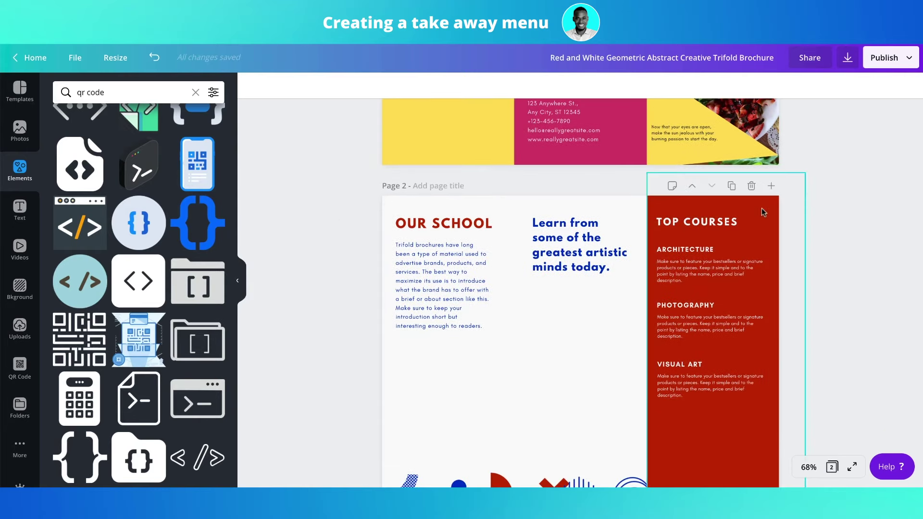
pyautogui.click(253, 89)
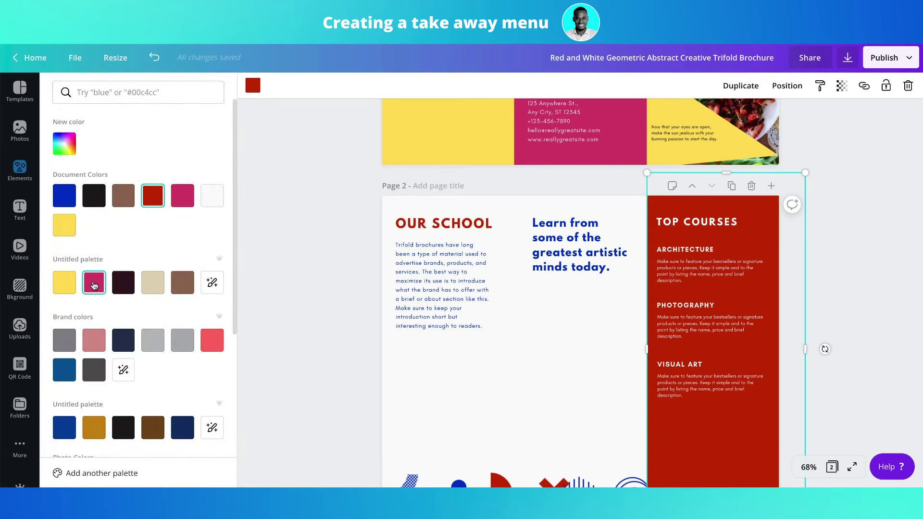
pyautogui.click(183, 198)
pyautogui.press('Escape')
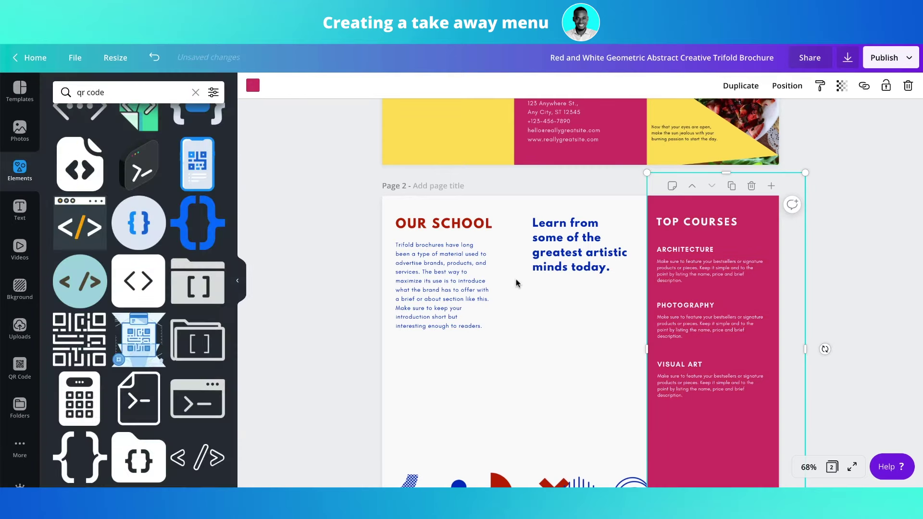
# Try the yellow document color on the TOP COURSES panel of page 2 and undo it.
pyautogui.scroll(-1, 543, 383)
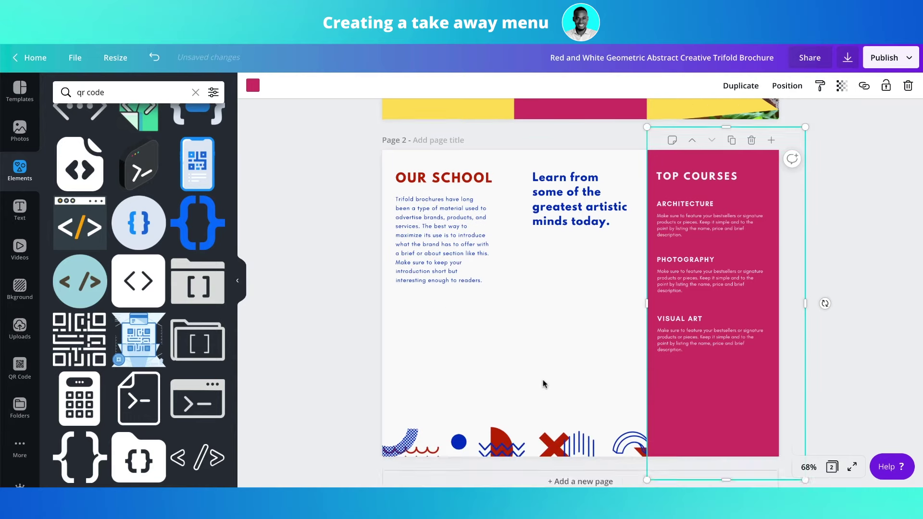
pyautogui.scroll(5, 543, 383)
pyautogui.scroll(-5, 543, 383)
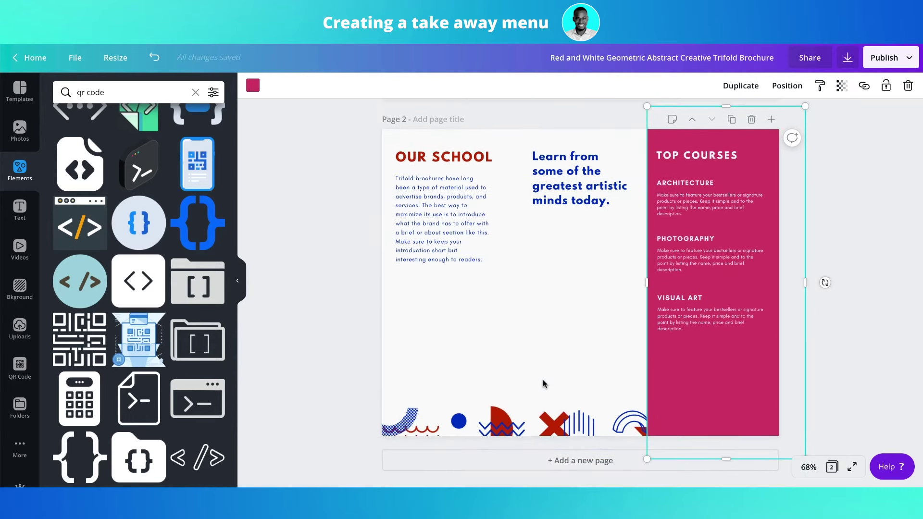
pyautogui.scroll(3, 543, 383)
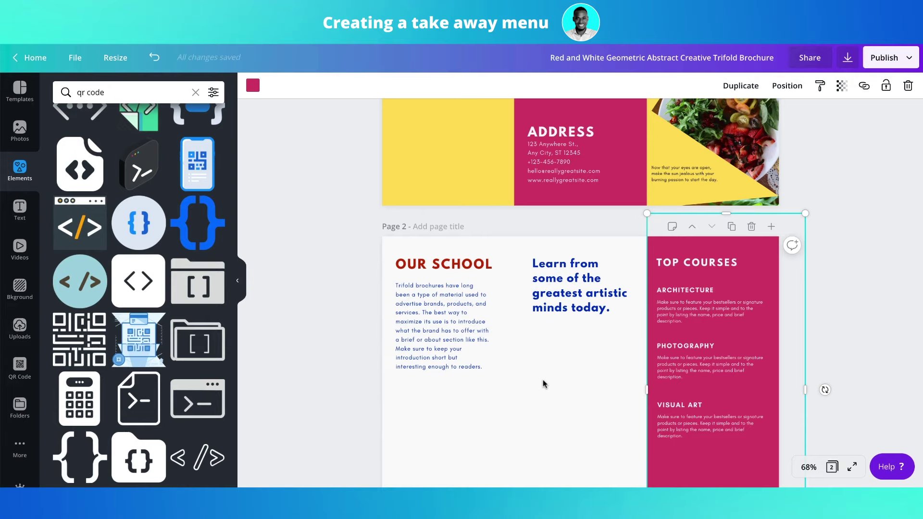
pyautogui.click(255, 89)
pyautogui.click(65, 225)
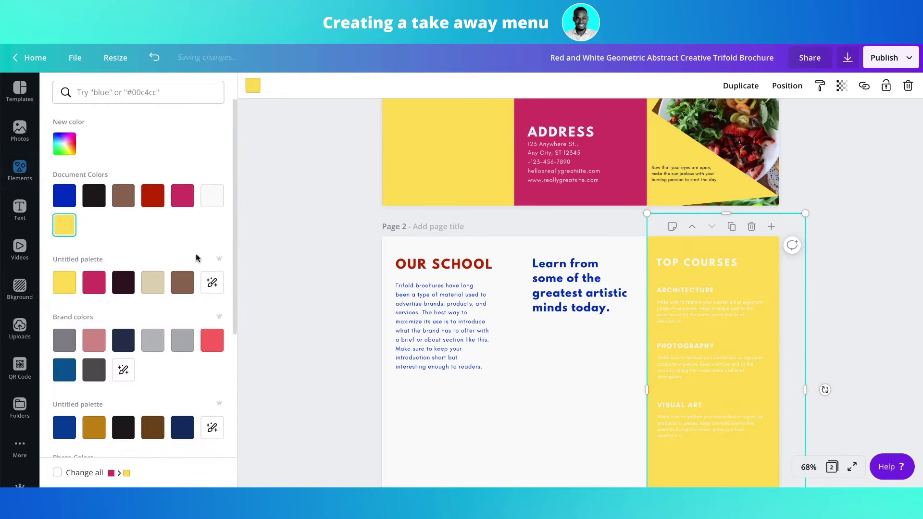
pyautogui.hotkey('ctrl', 'z')
pyautogui.press('Escape')
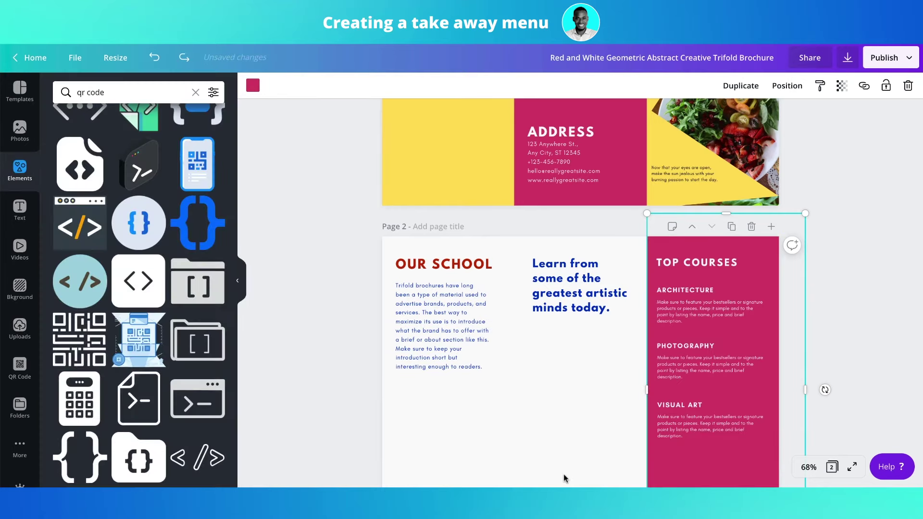
# Set the background of page 2 to the yellow document color.
pyautogui.click(538, 445)
pyautogui.click(254, 87)
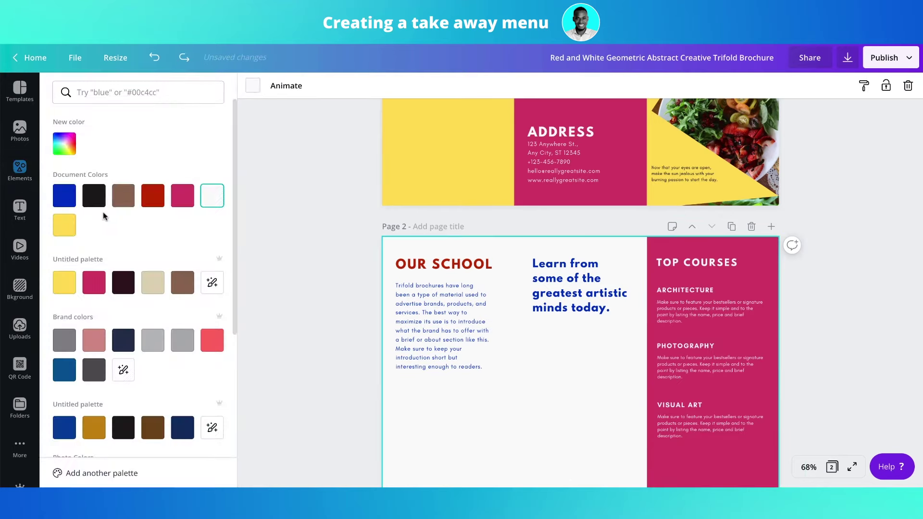
pyautogui.click(65, 224)
pyautogui.press('Escape')
# Delete the OUR SCHOOL heading with its paragraph, the "Learn from some of the greatest artistic minds today." text and the TOP COURSES heading from page 2.
pyautogui.click(439, 299)
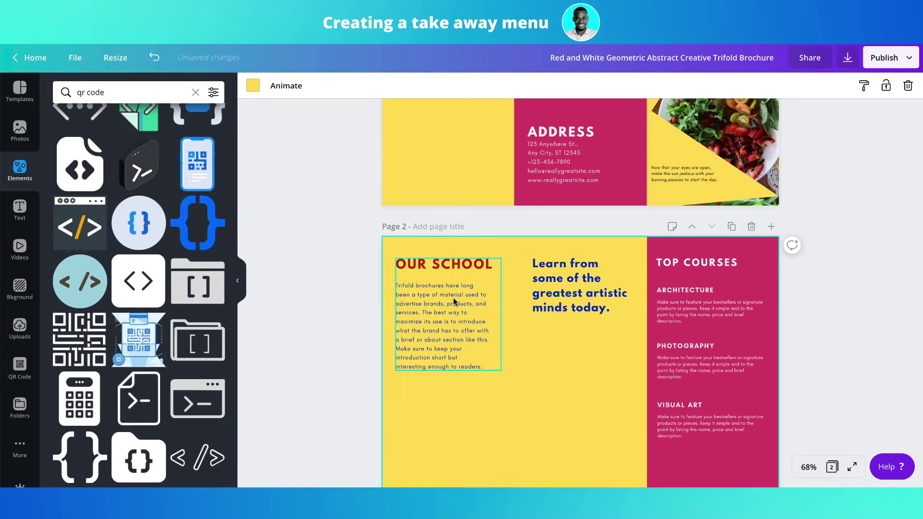
pyautogui.press('Delete')
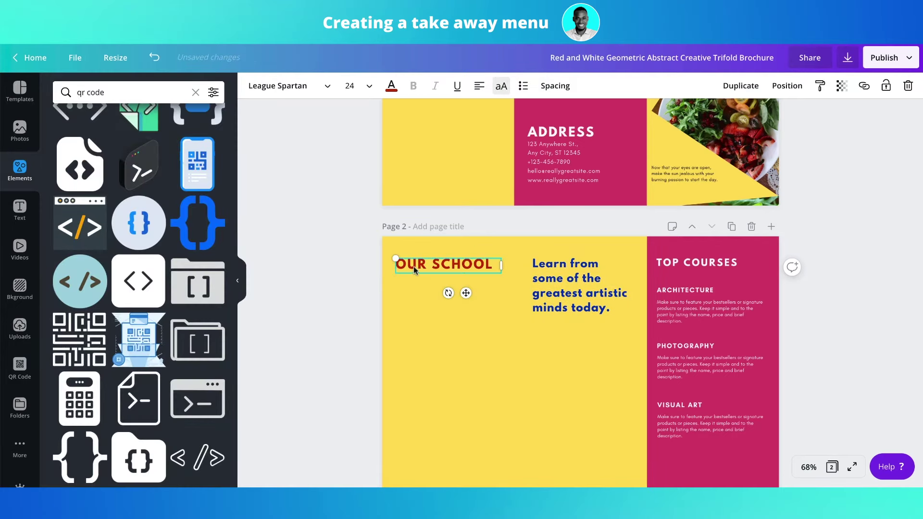
pyautogui.click(350, 274)
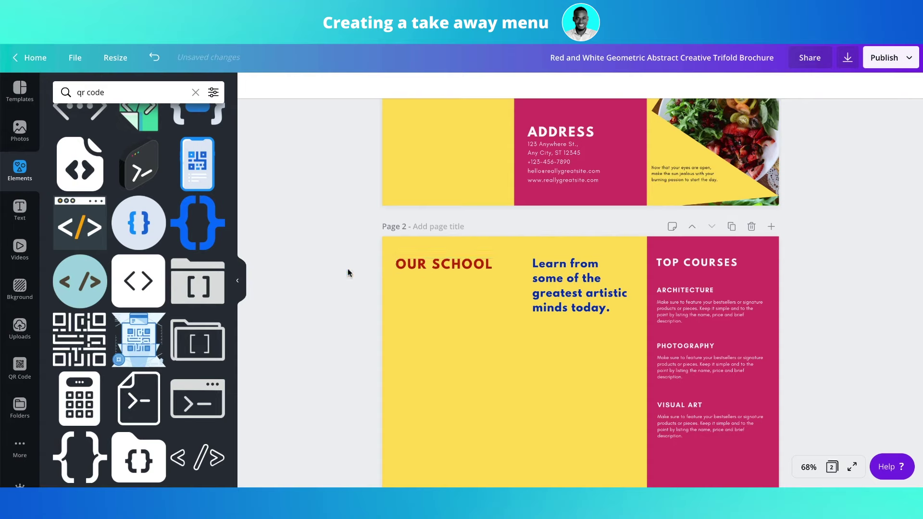
pyautogui.moveTo(348, 273); pyautogui.dragTo(553, 308)
pyautogui.press('Delete')
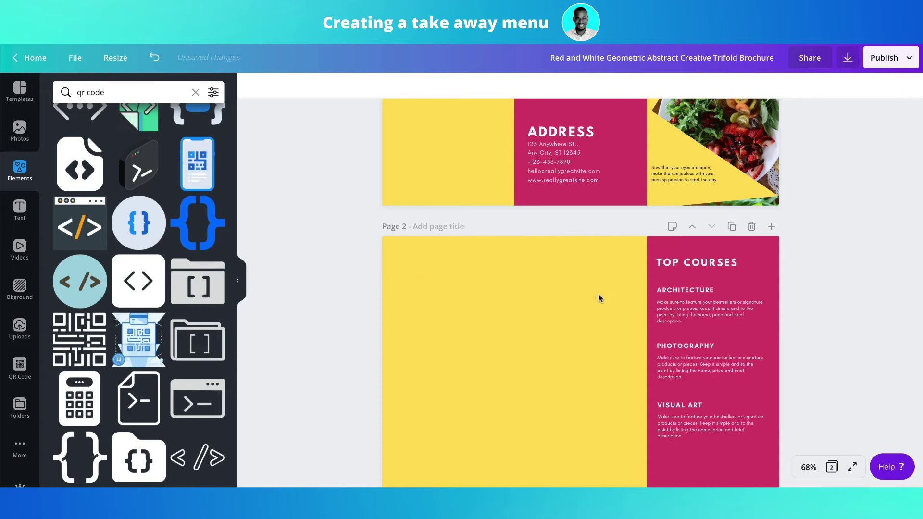
pyautogui.click(728, 263)
pyautogui.press('Delete')
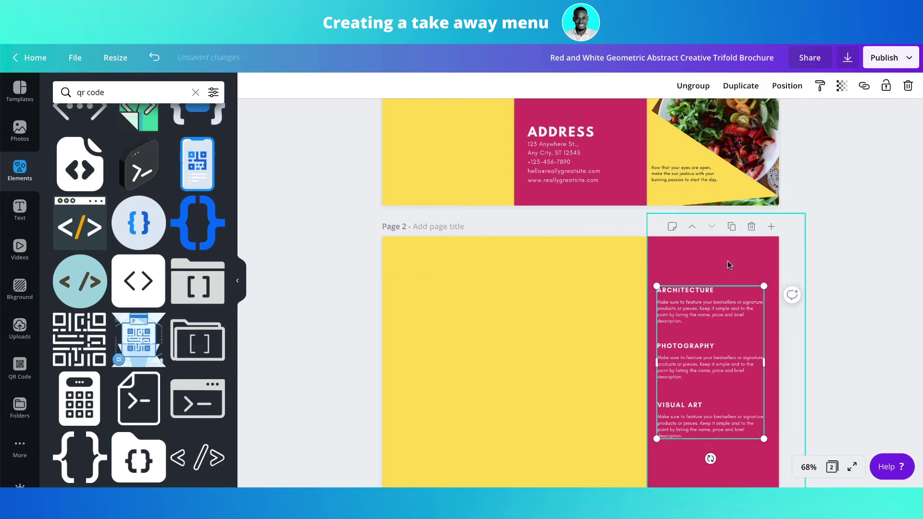
# Change the font of the ADDRESS heading on page 1 to Glacial Indifference and make it bold.
pyautogui.click(570, 131)
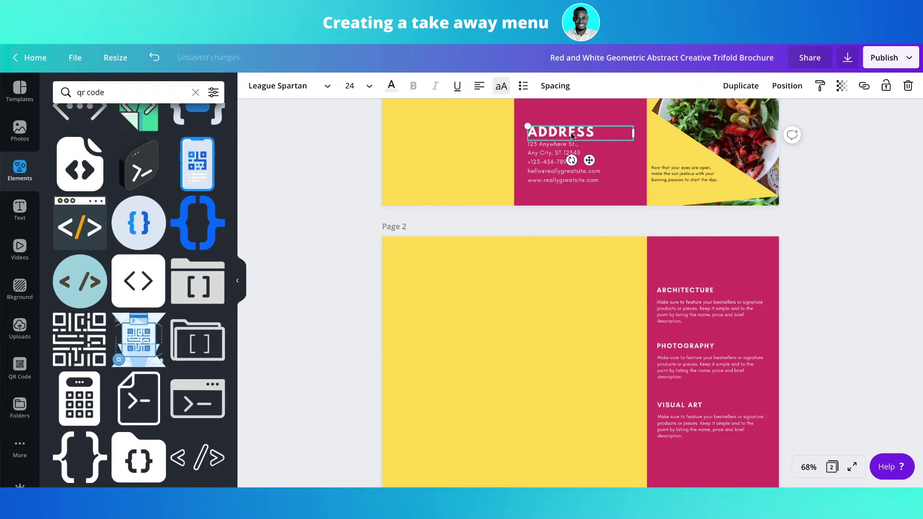
pyautogui.doubleClick(570, 131)
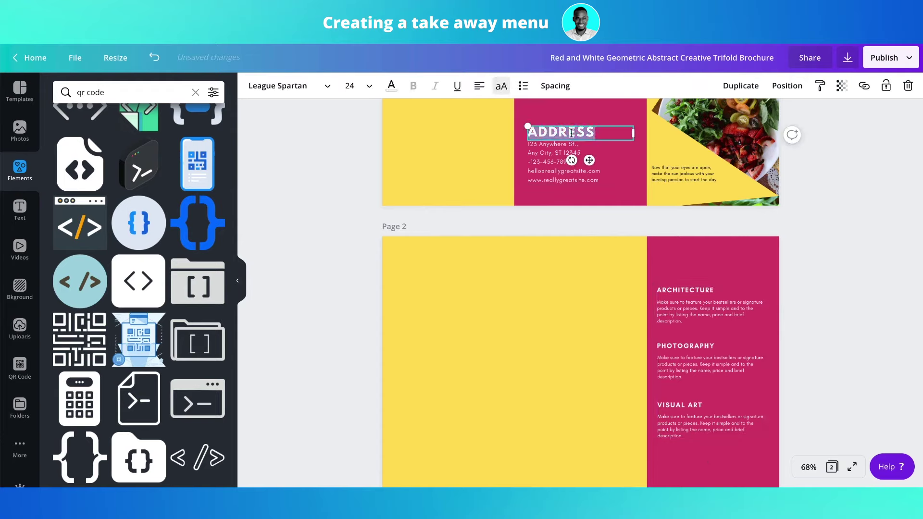
pyautogui.click(334, 85)
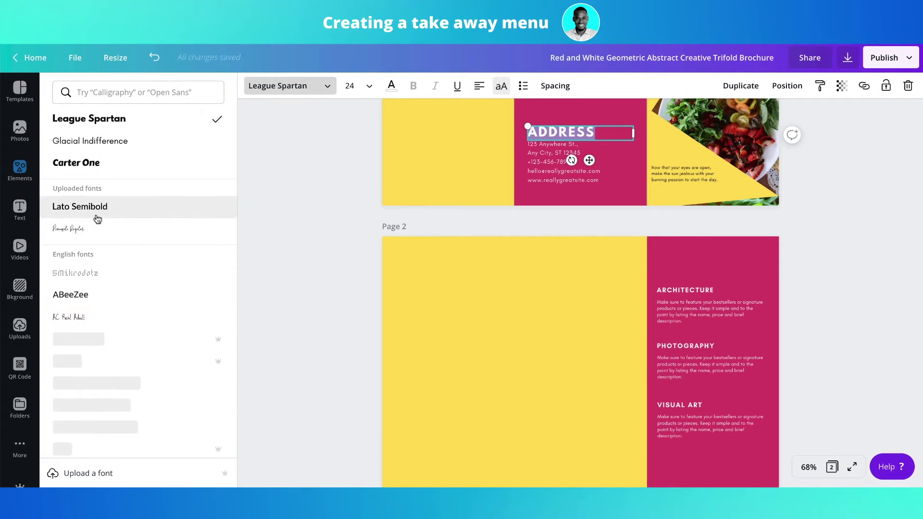
pyautogui.click(105, 141)
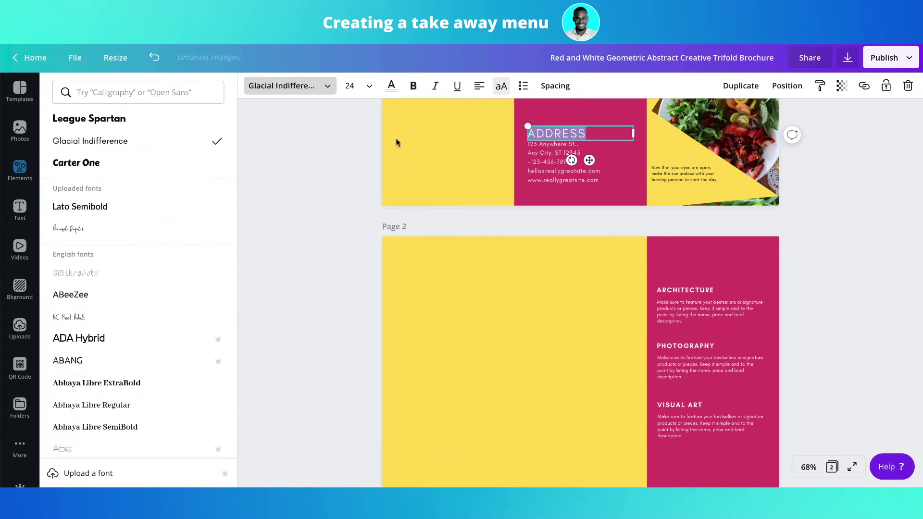
pyautogui.click(413, 86)
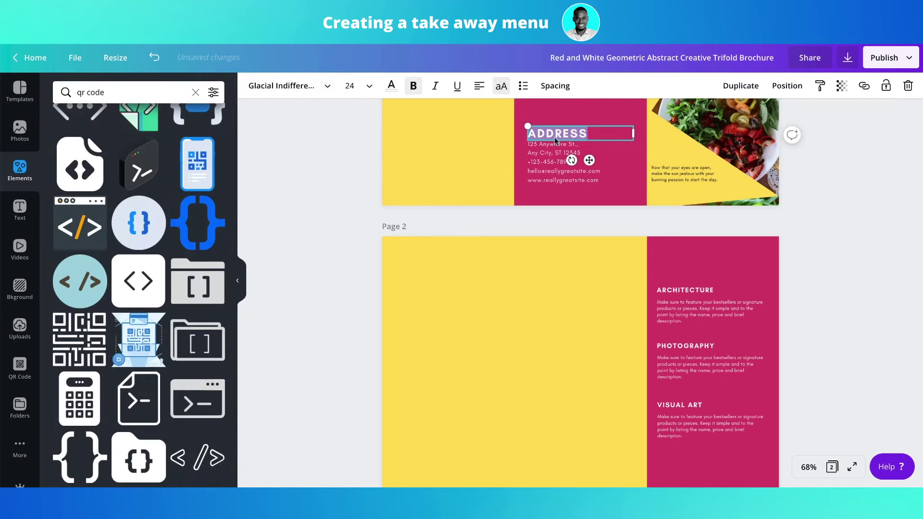
pyautogui.click(812, 209)
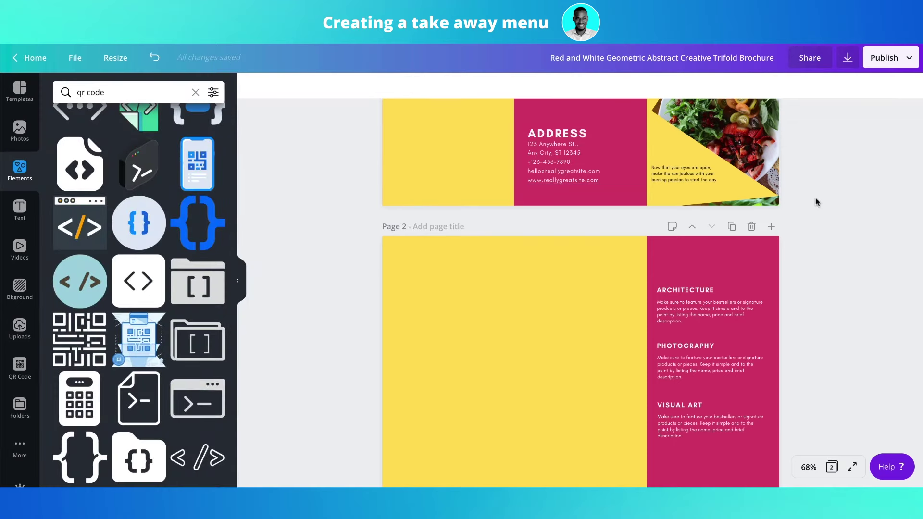
pyautogui.scroll(5, 581, 274)
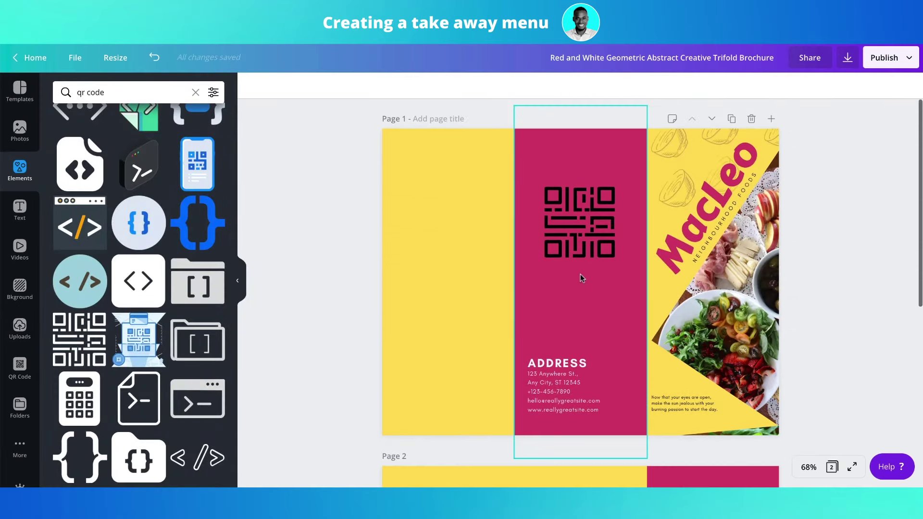
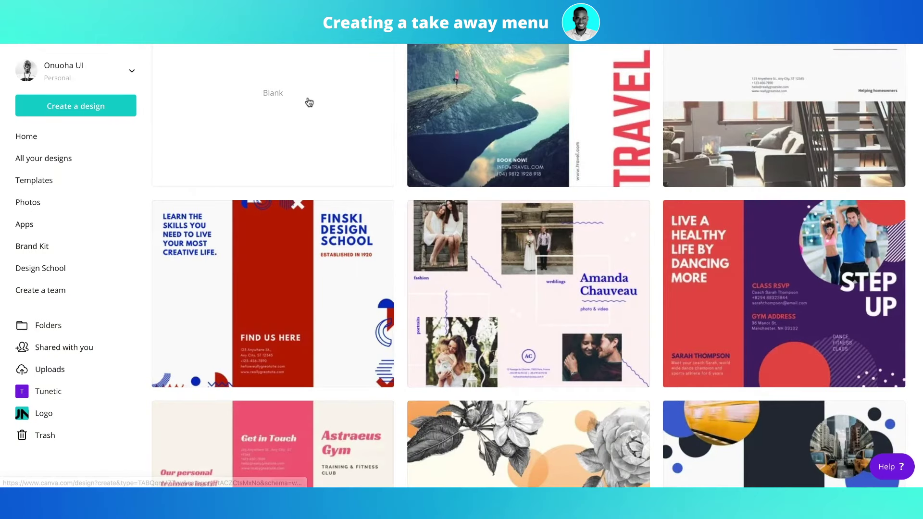
# Replace the Brochure template search with a search for "REStauant menu".
pyautogui.scroll(4, 307, 101)
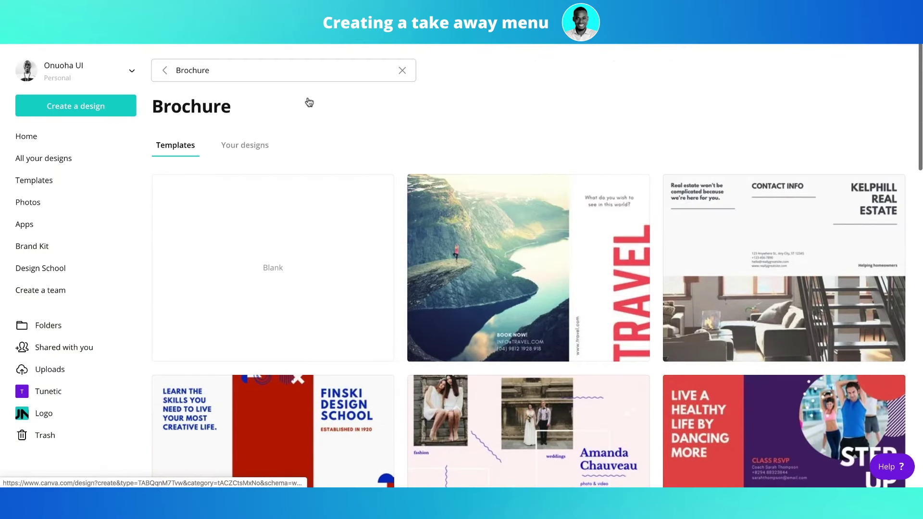
pyautogui.click(243, 70)
pyautogui.doubleClick(234, 68)
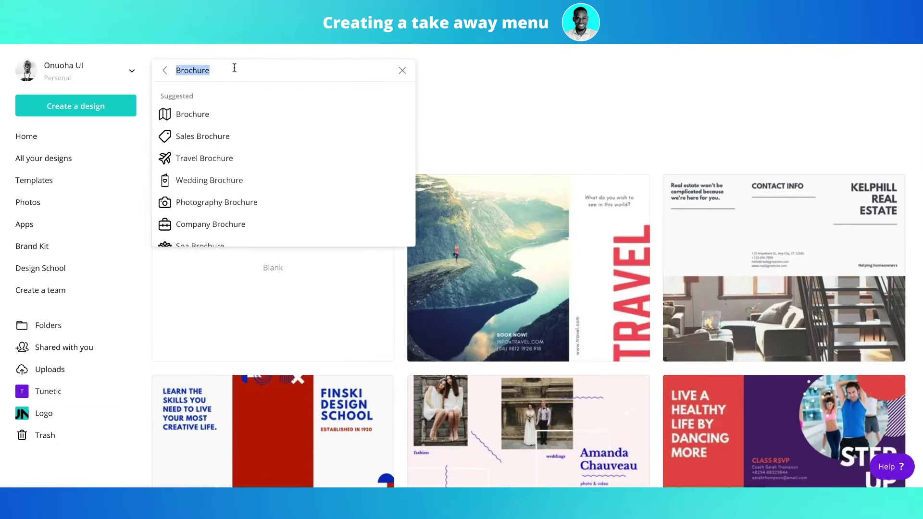
pyautogui.write('REST')
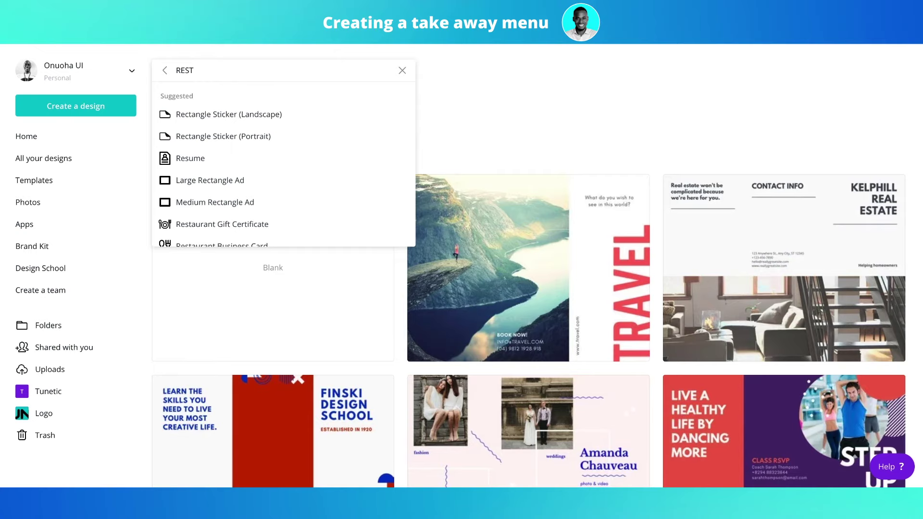
pyautogui.press('BackSpace')
pyautogui.write('tauyr')
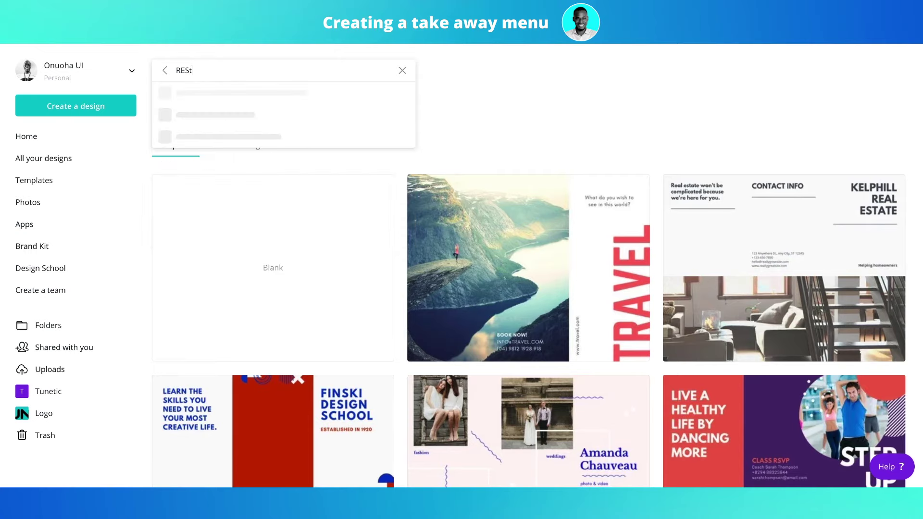
pyautogui.press('BackSpace')
pyautogui.press('BackSpace')
pyautogui.write('ant ')
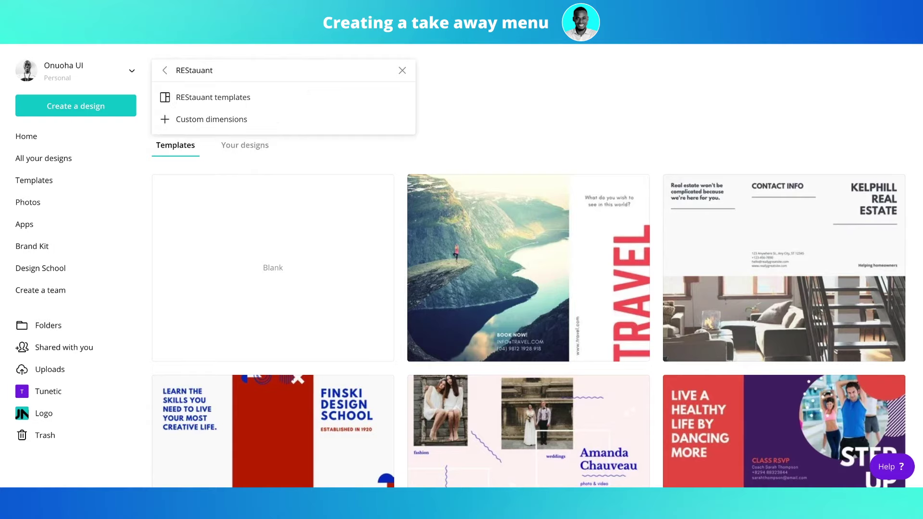
pyautogui.write('meun')
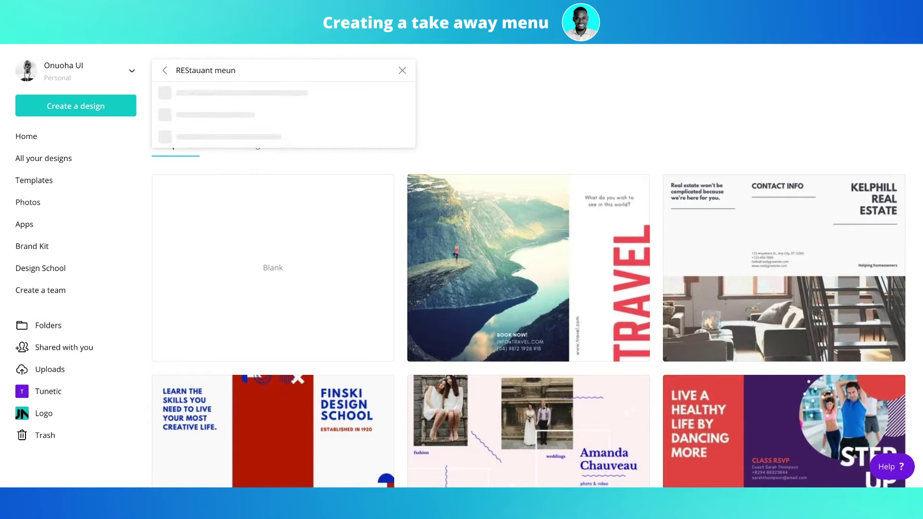
pyautogui.press('BackSpace')
pyautogui.press('BackSpace')
pyautogui.write('nu')
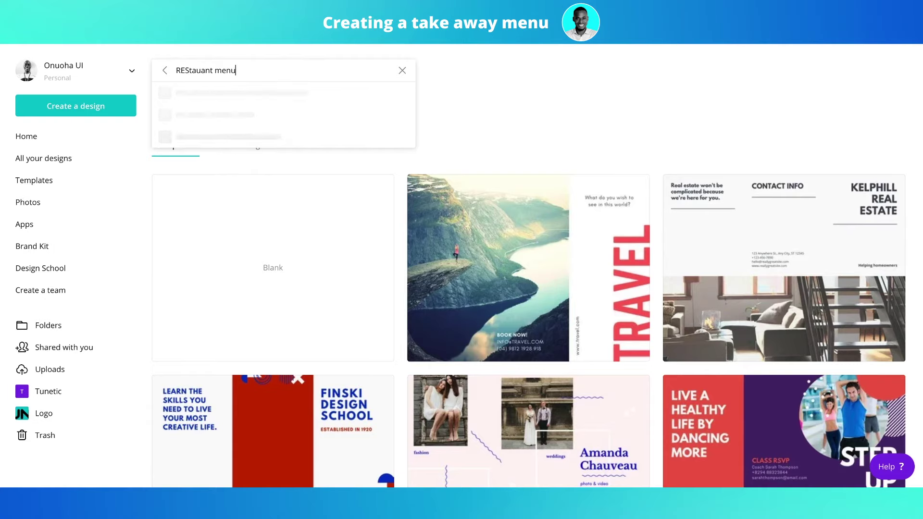
pyautogui.press('Return')
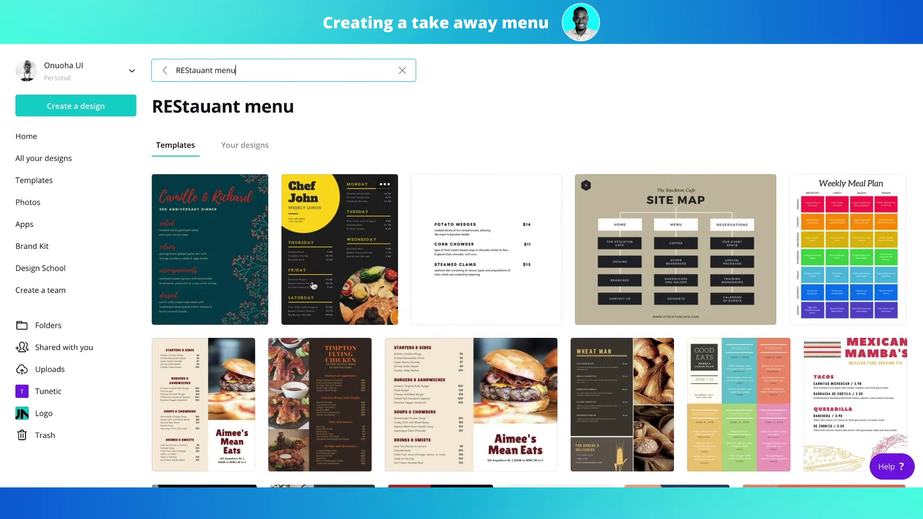
# Open the portrait "Aimee's Mean Eats" menu template and copy its STARTERS & SIDES group.
pyautogui.scroll(-4, 398, 368)
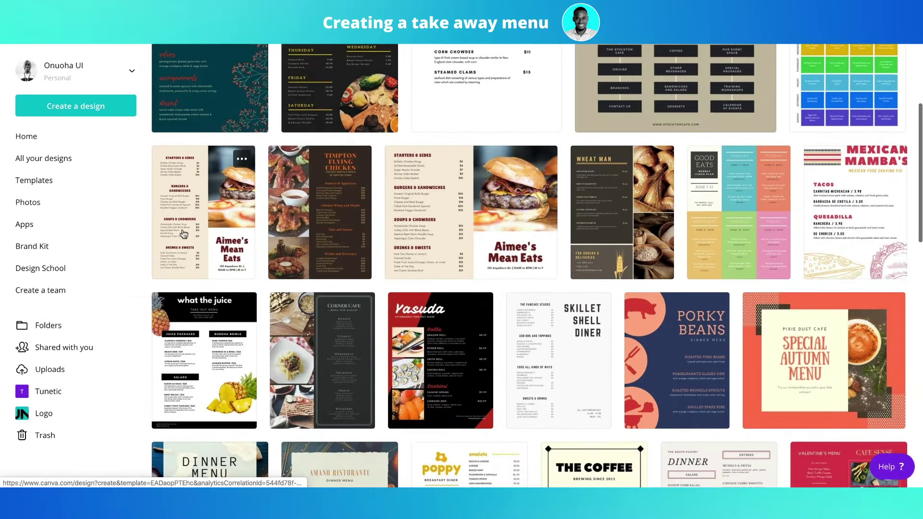
pyautogui.click(184, 234)
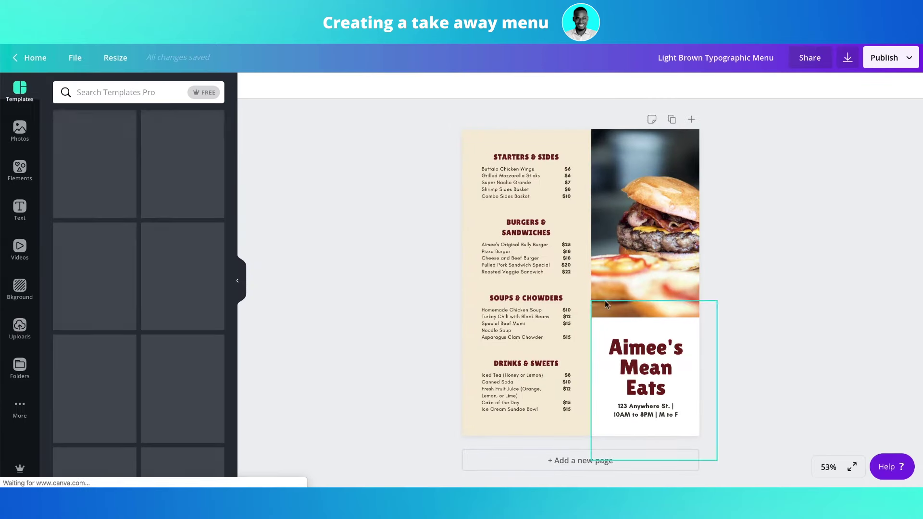
pyautogui.click(526, 159)
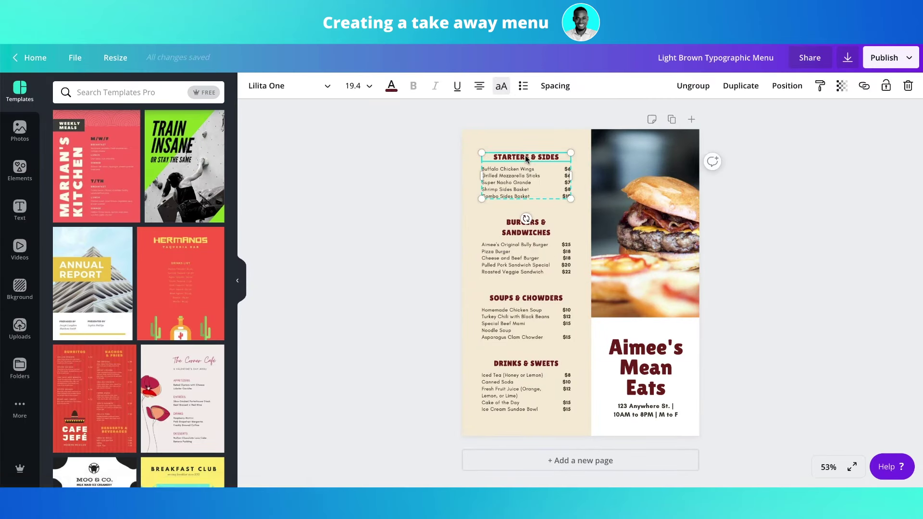
pyautogui.click(399, 143)
pyautogui.moveTo(401, 155); pyautogui.dragTo(514, 181)
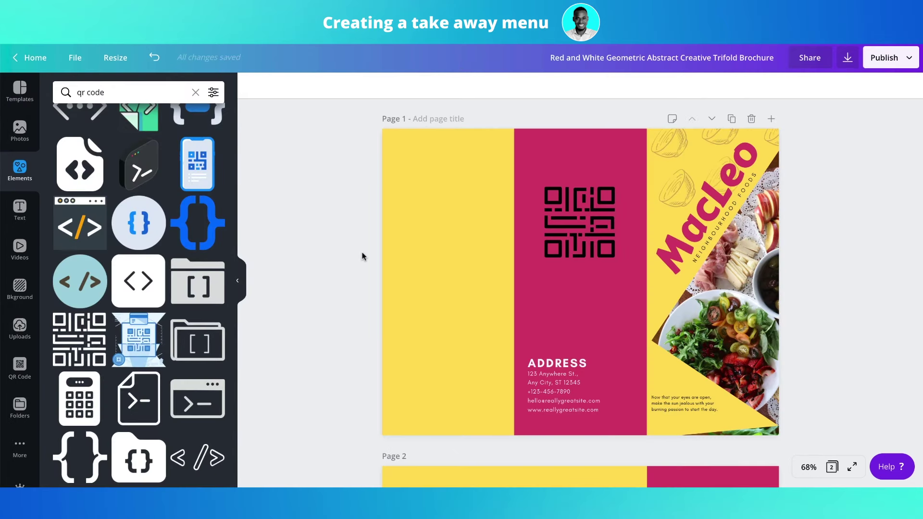
# Paste the STARTERS & SIDES group within the empty yellow panel of page 1 and ungroup it.
pyautogui.hotkey('ctrl', 'v')
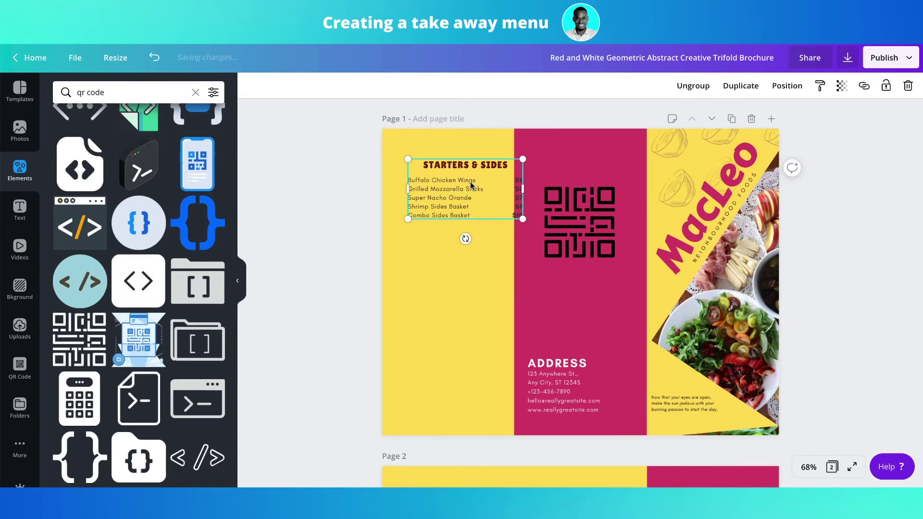
pyautogui.moveTo(464, 166); pyautogui.dragTo(448, 157)
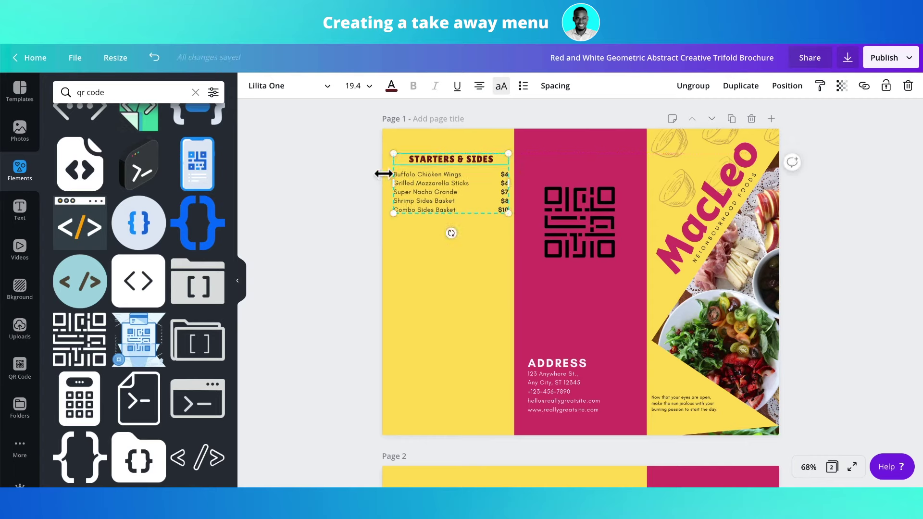
pyautogui.click(351, 182)
pyautogui.click(439, 189)
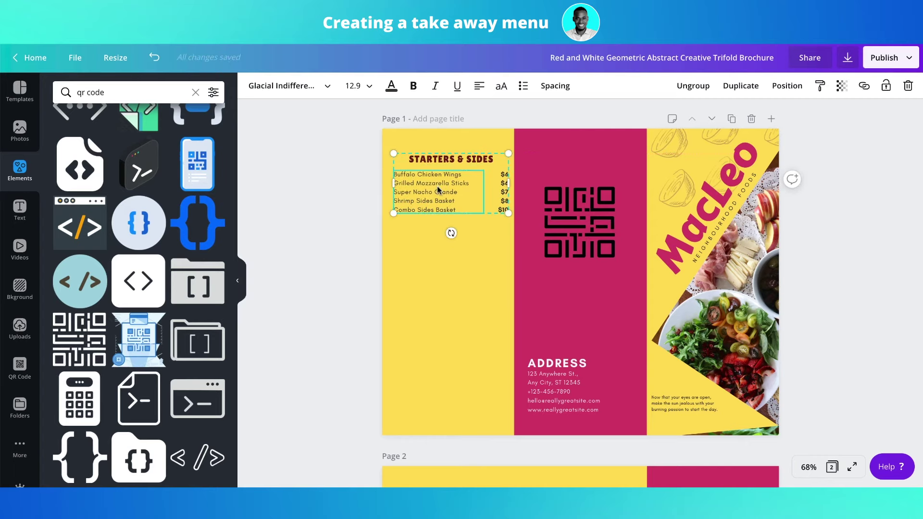
pyautogui.click(693, 86)
pyautogui.click(371, 188)
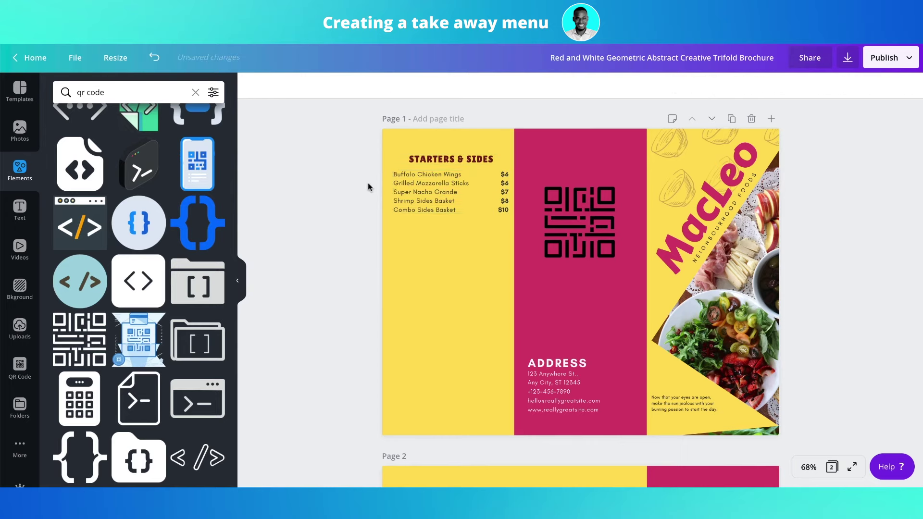
# Set the line height of the dish names under STARTERS & SIDES to 2.5.
pyautogui.click(462, 184)
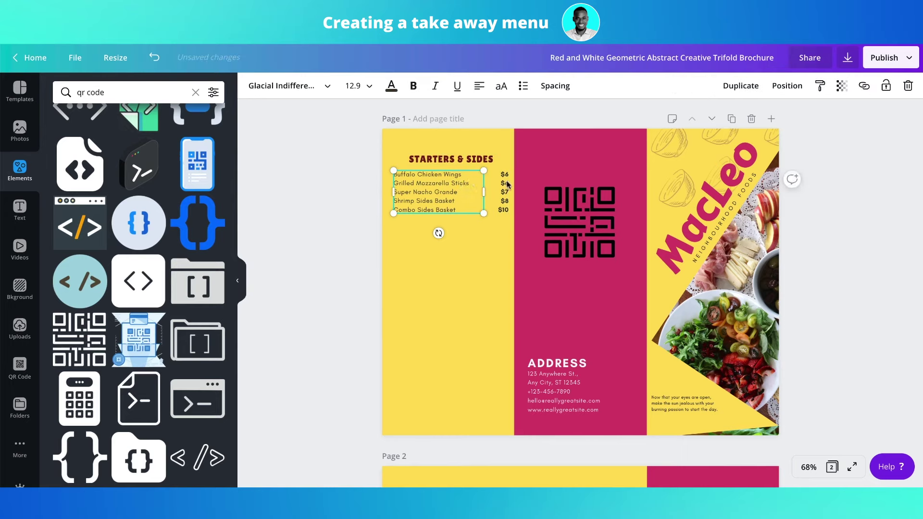
pyautogui.click(557, 87)
pyautogui.moveTo(632, 141); pyautogui.dragTo(700, 144)
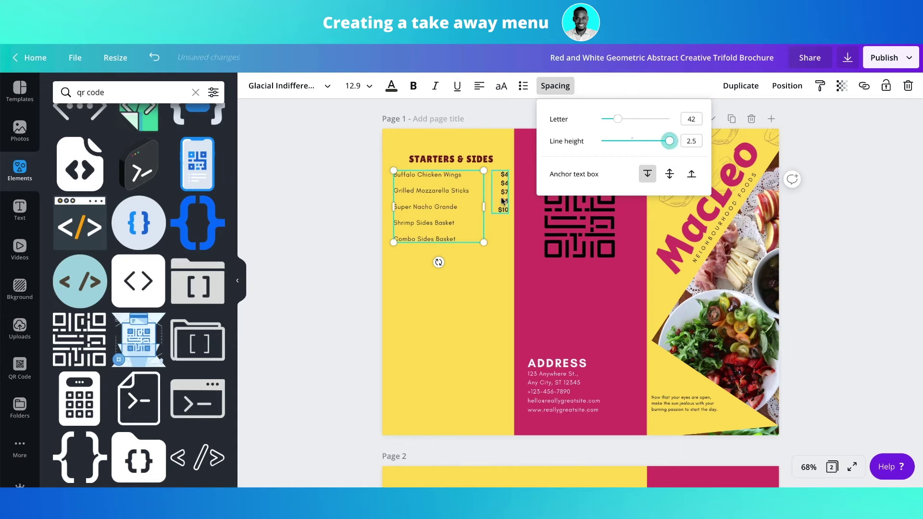
pyautogui.click(325, 241)
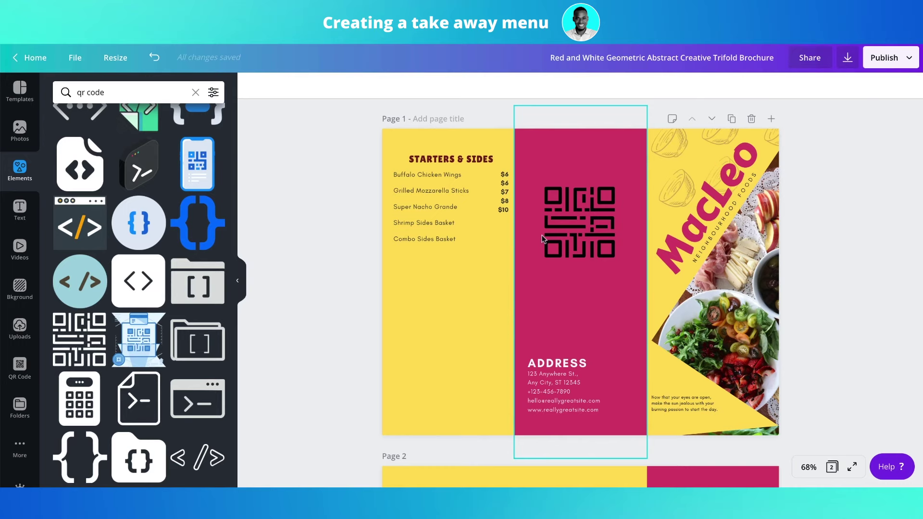
# Increase the line height of the price column under STARTERS & SIDES so each price lines up with its dish.
pyautogui.click(502, 195)
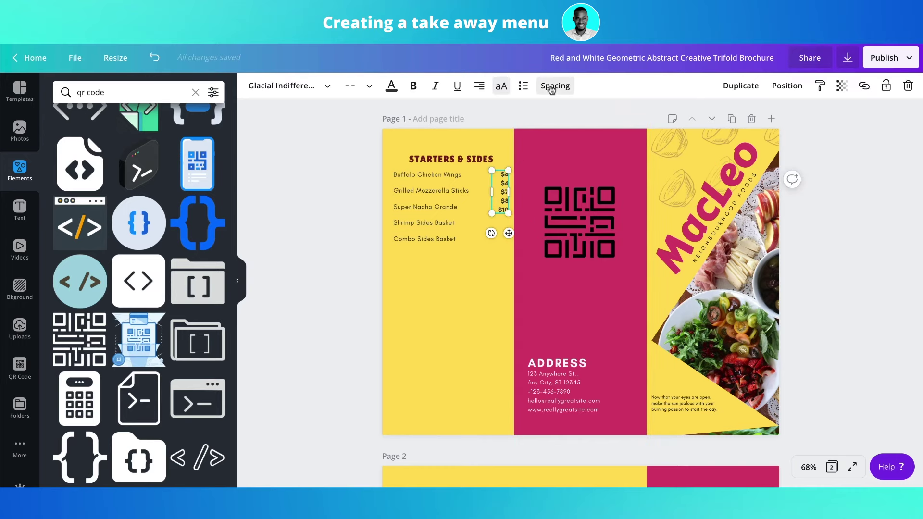
pyautogui.click(555, 85)
pyautogui.moveTo(632, 141); pyautogui.dragTo(670, 141)
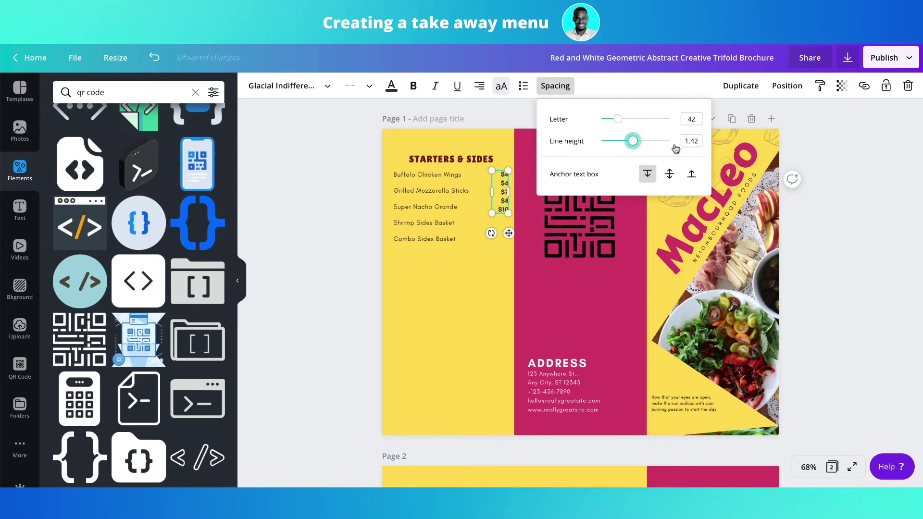
pyautogui.click(261, 224)
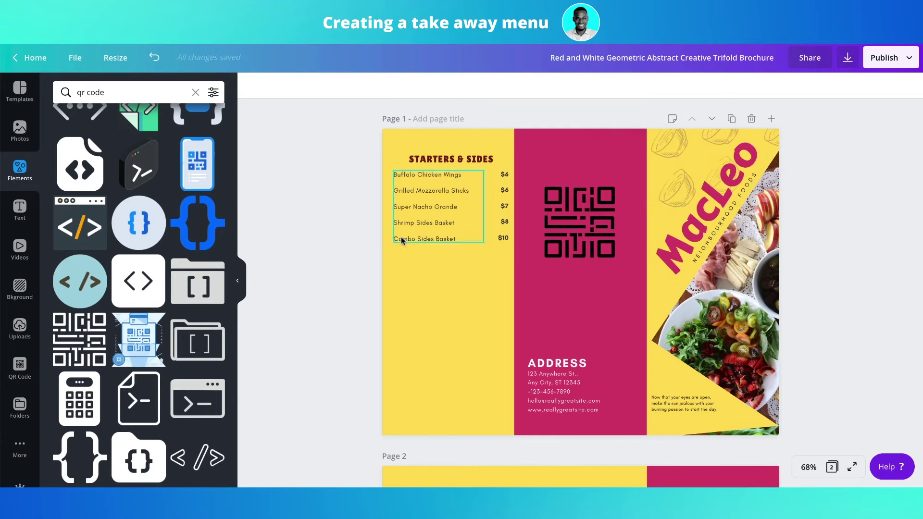
pyautogui.moveTo(348, 152); pyautogui.dragTo(395, 213)
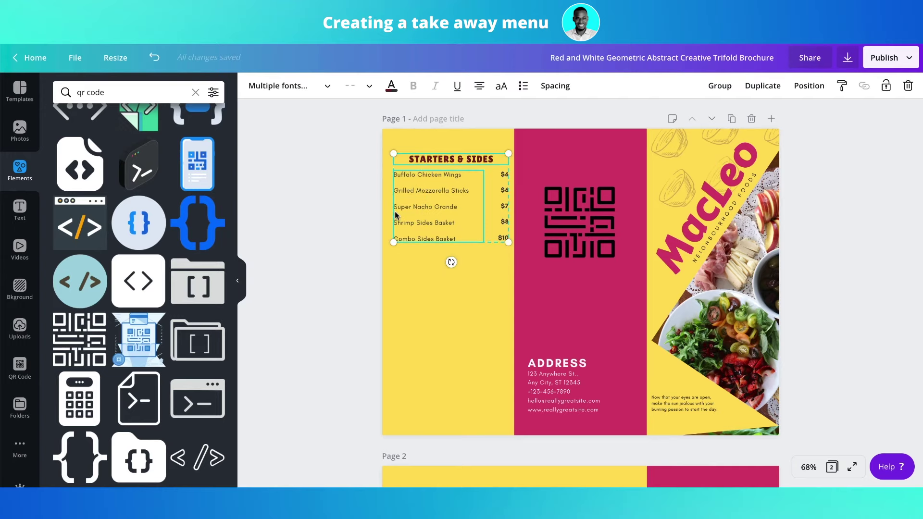
pyautogui.click(287, 309)
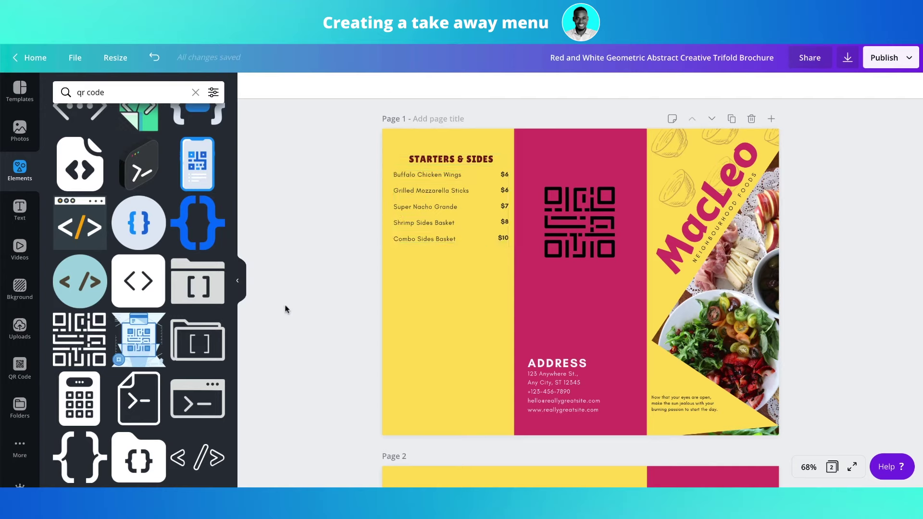
# Search the photo library for "starters menu" in place of "appetizer".
pyautogui.click(19, 131)
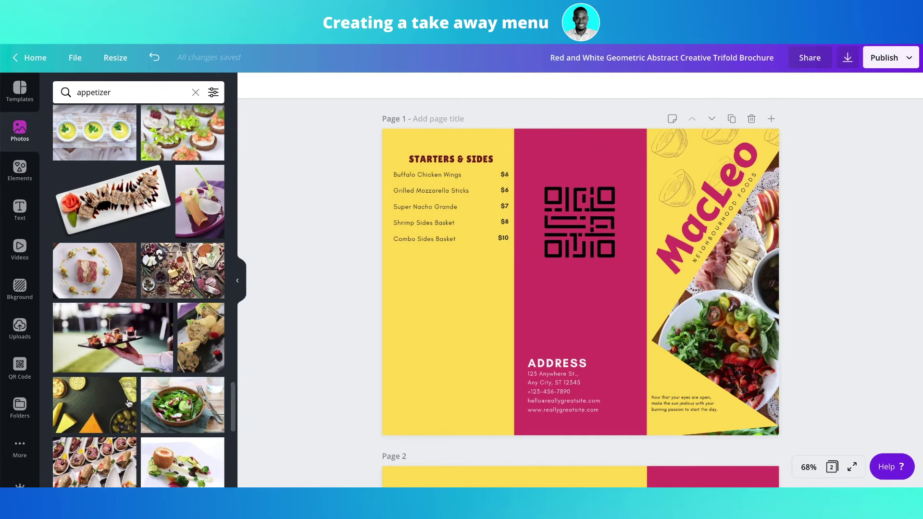
pyautogui.scroll(-10, 128, 403)
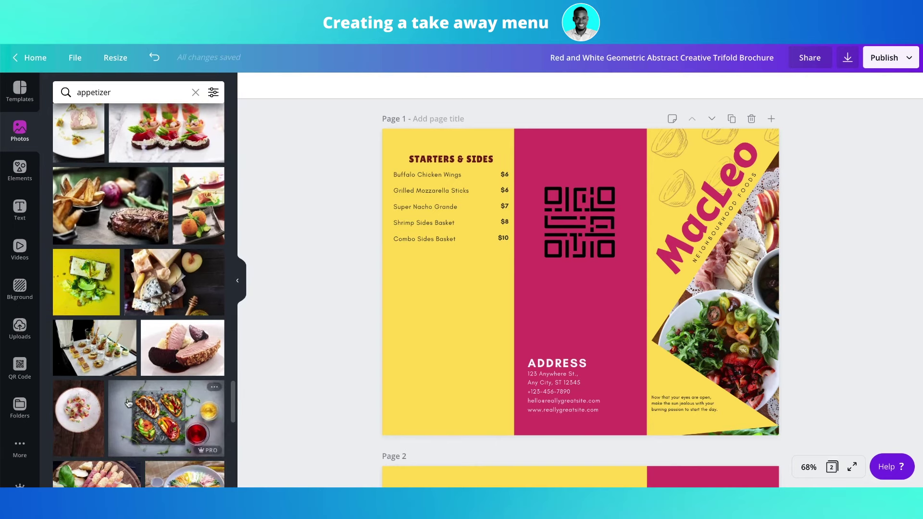
pyautogui.scroll(10, 129, 403)
pyautogui.click(125, 87)
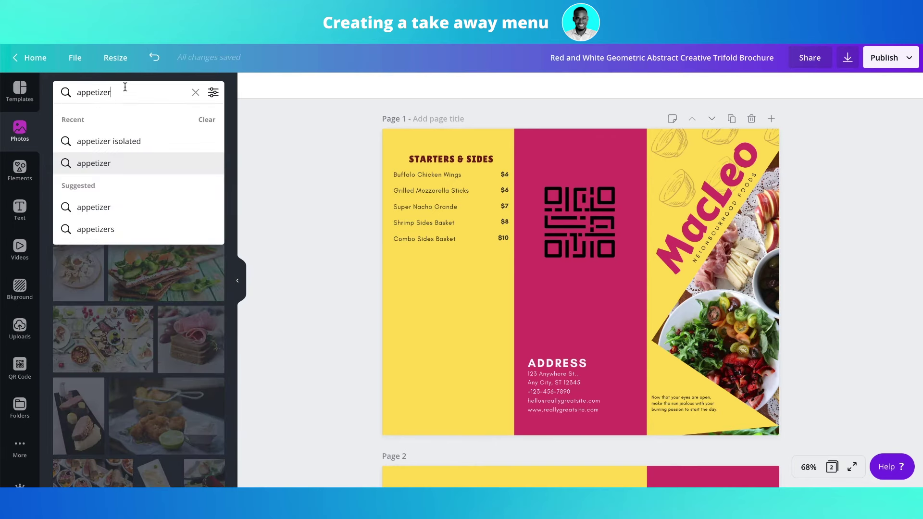
pyautogui.doubleClick(125, 87)
pyautogui.write('startes')
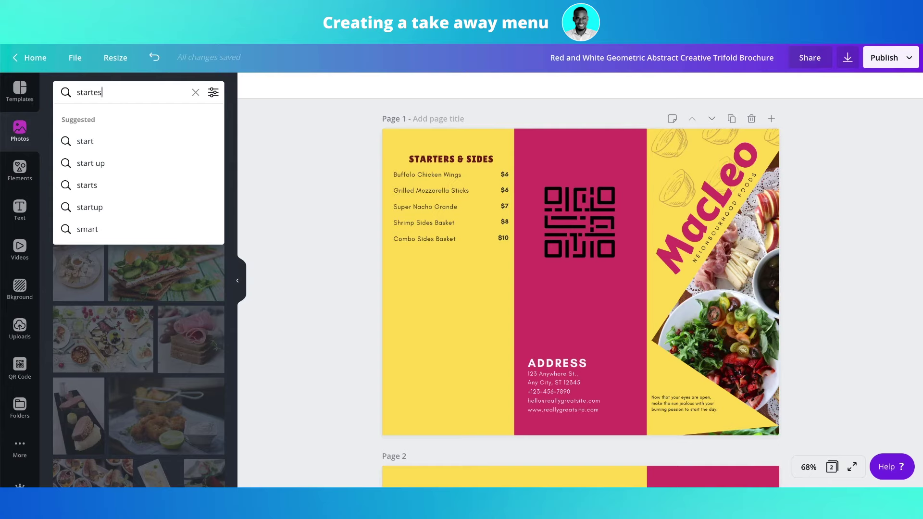
pyautogui.write('s menu')
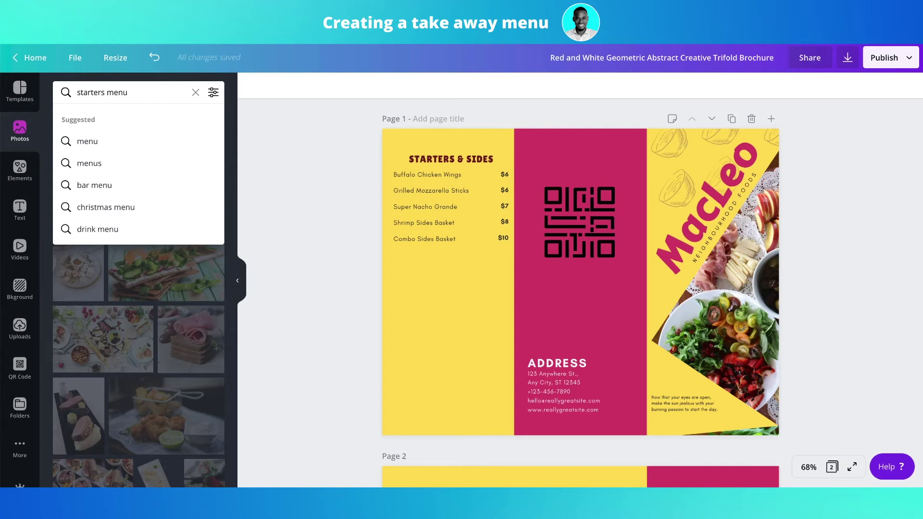
pyautogui.press('Return')
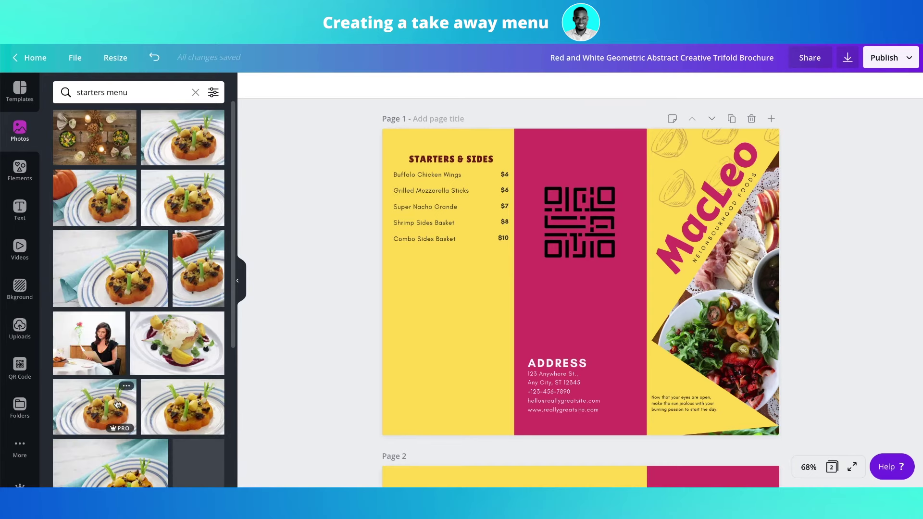
# Add a close-up spring roll photo, scaled down and tilted diagonally across the lower outer corner of page 1's yellow panel.
pyautogui.scroll(-8, 117, 404)
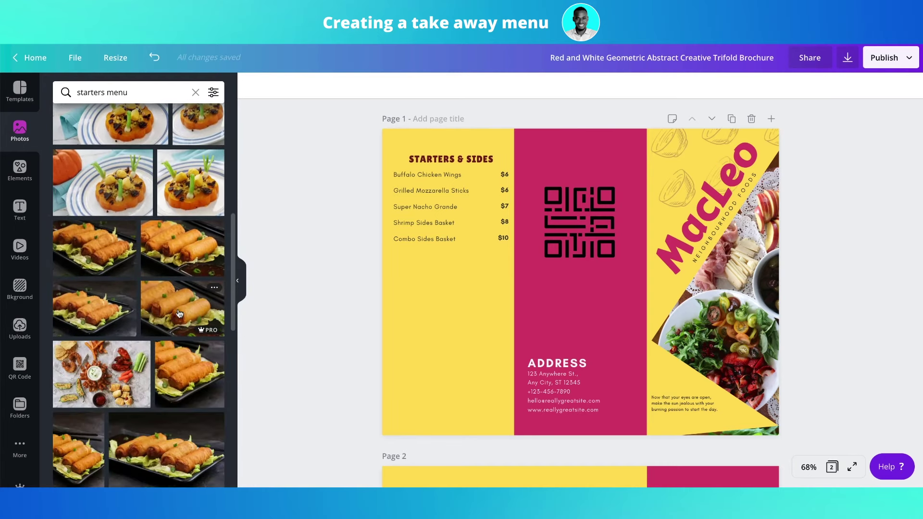
pyautogui.click(179, 314)
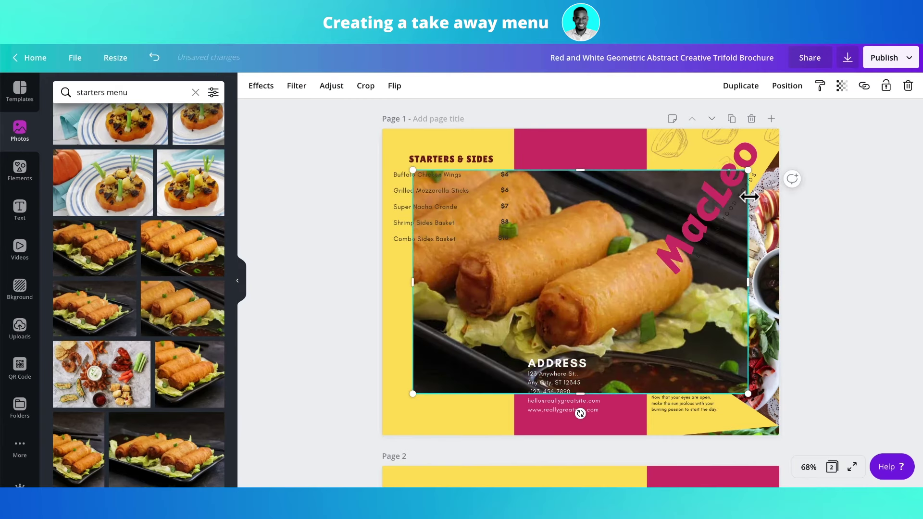
pyautogui.moveTo(743, 169); pyautogui.dragTo(606, 251)
pyautogui.moveTo(502, 313); pyautogui.dragTo(396, 349)
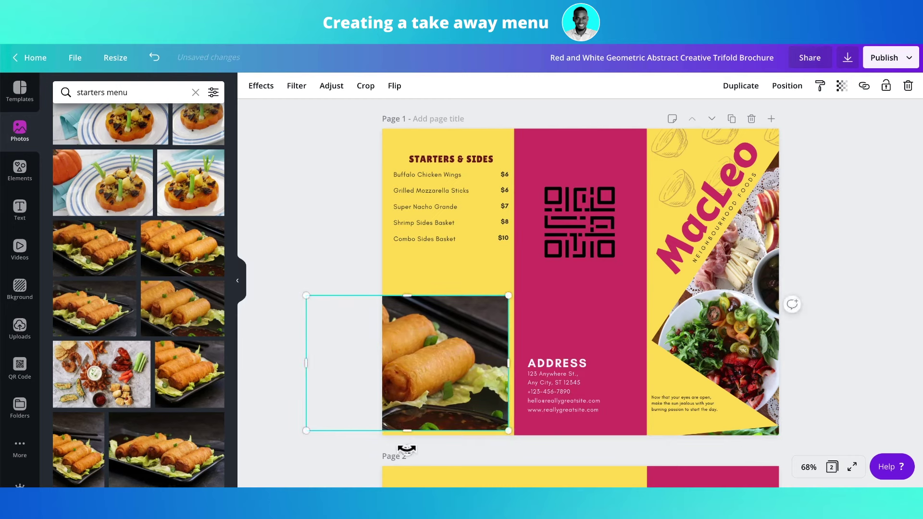
pyautogui.moveTo(407, 449); pyautogui.dragTo(319, 421)
pyautogui.moveTo(395, 362); pyautogui.dragTo(394, 395)
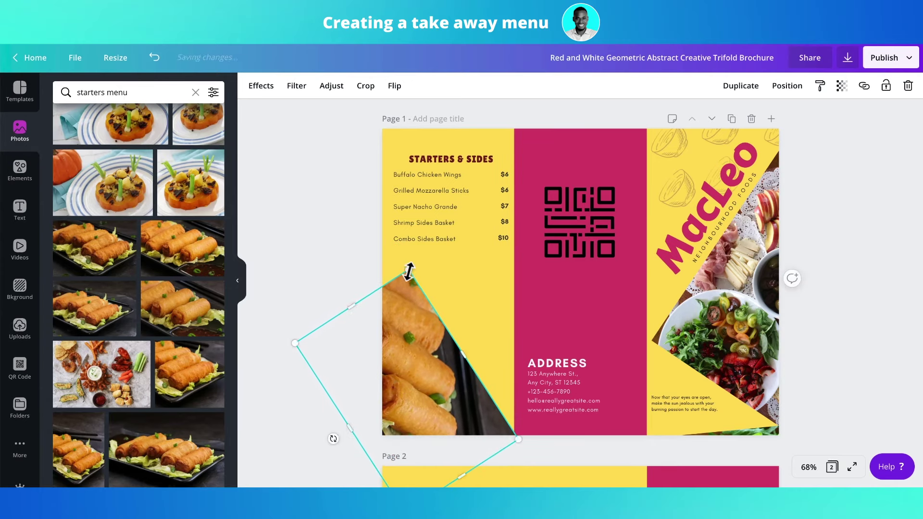
# Shrink the spring roll photo further and rotate it to a flatter angle, filling only the lower corner of page 1's yellow panel.
pyautogui.moveTo(409, 271); pyautogui.dragTo(358, 310)
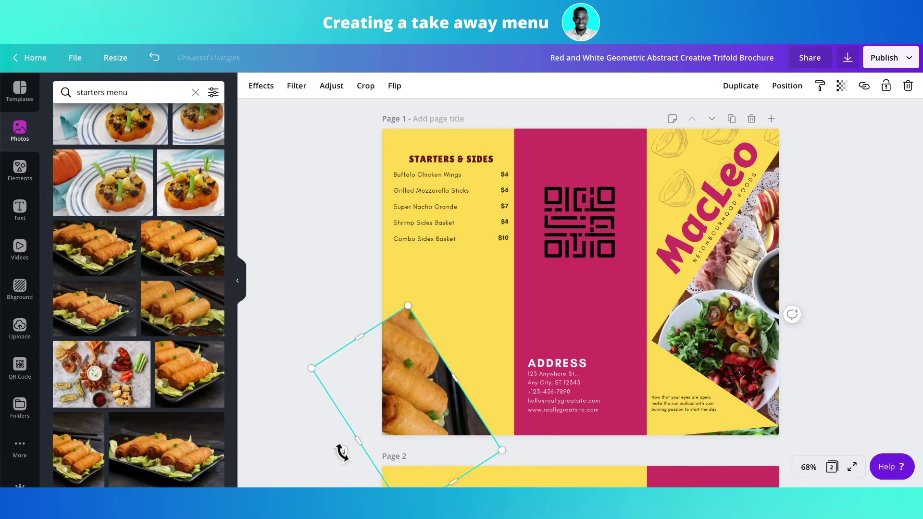
pyautogui.moveTo(342, 452); pyautogui.dragTo(354, 465)
pyautogui.moveTo(419, 395); pyautogui.dragTo(425, 398)
pyautogui.moveTo(356, 467); pyautogui.dragTo(367, 476)
pyautogui.moveTo(429, 411); pyautogui.dragTo(425, 420)
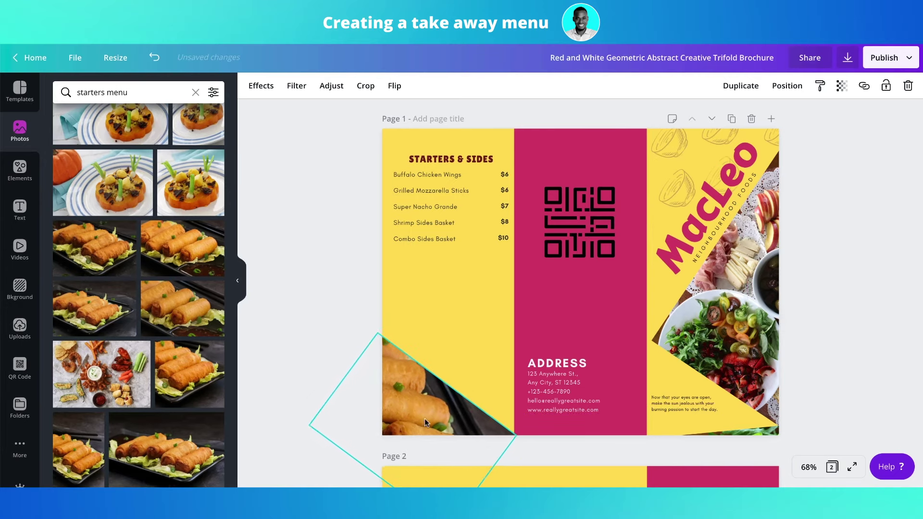
pyautogui.doubleClick(442, 418)
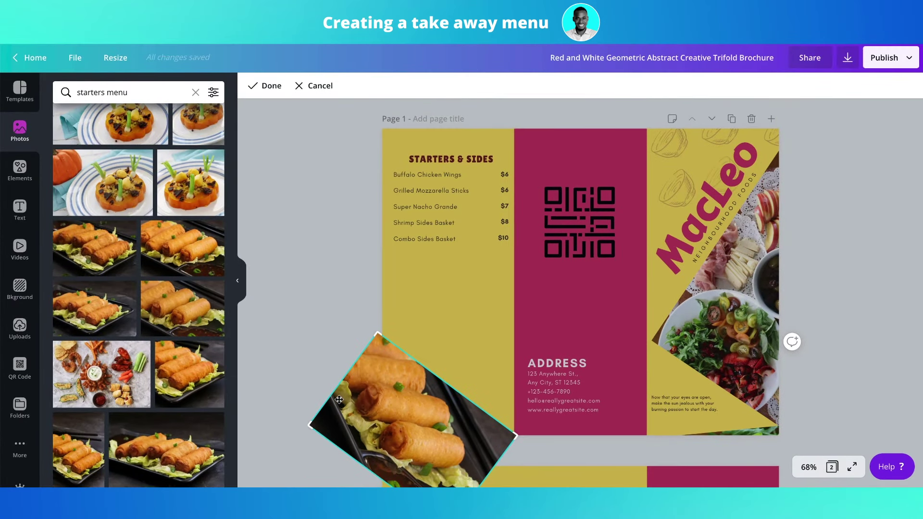
pyautogui.click(274, 330)
pyautogui.click(330, 361)
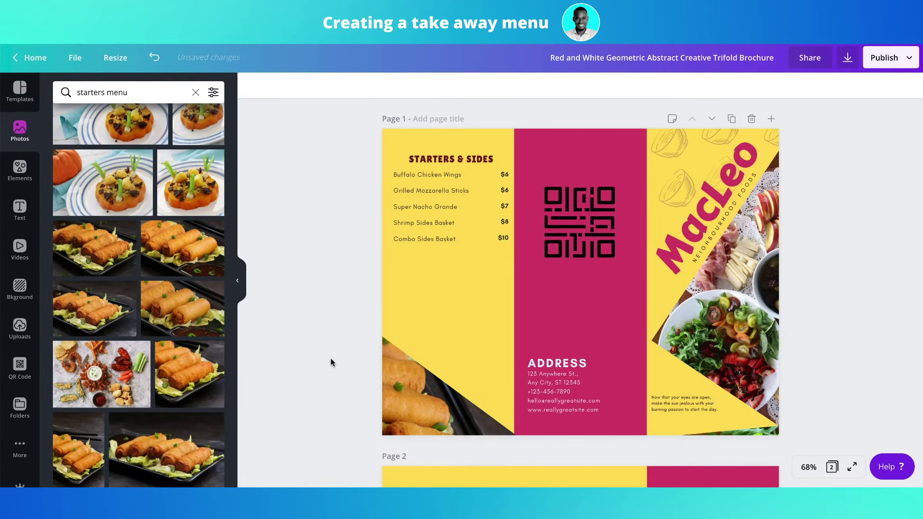
pyautogui.click(394, 388)
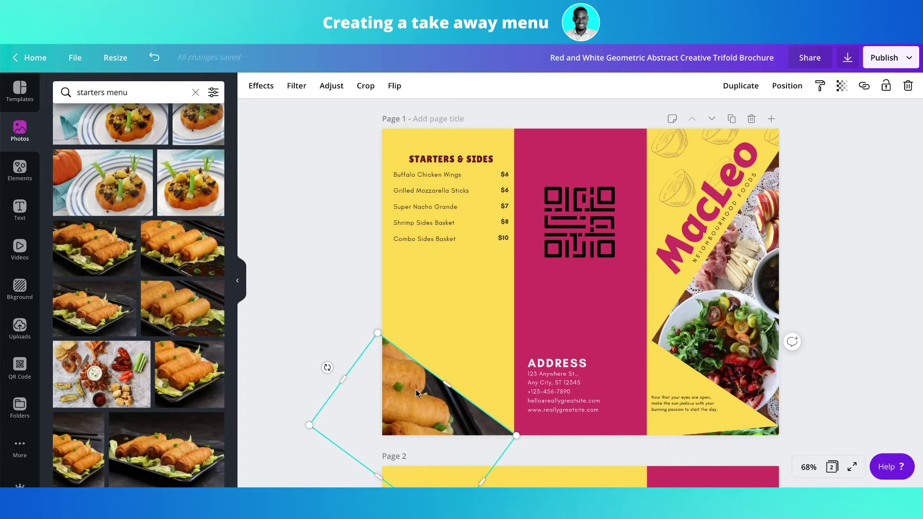
pyautogui.click(335, 309)
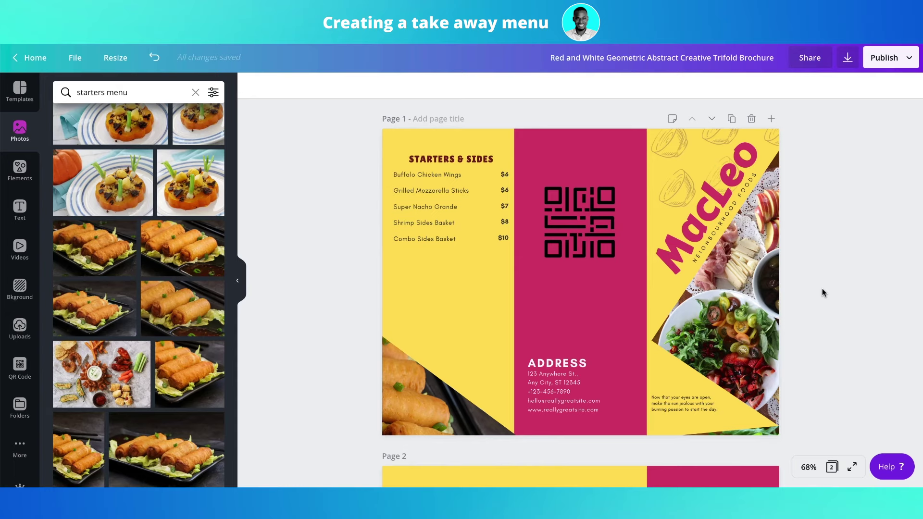
pyautogui.scroll(-7, 822, 292)
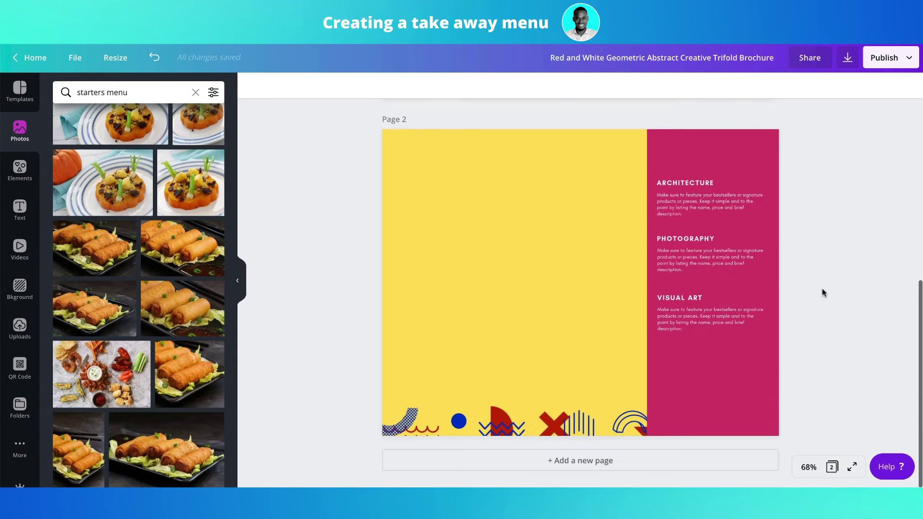
pyautogui.moveTo(816, 177); pyautogui.dragTo(642, 331)
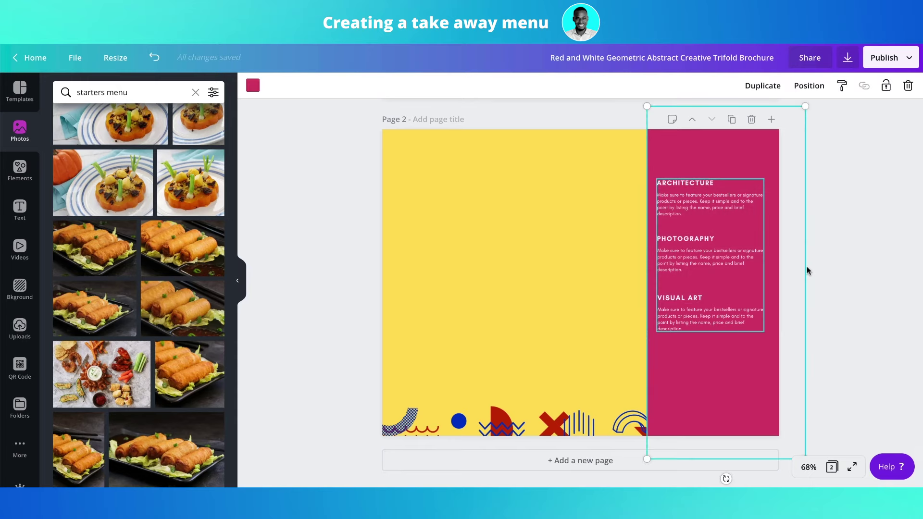
pyautogui.press('Delete')
pyautogui.hotkey('ctrl', 'z')
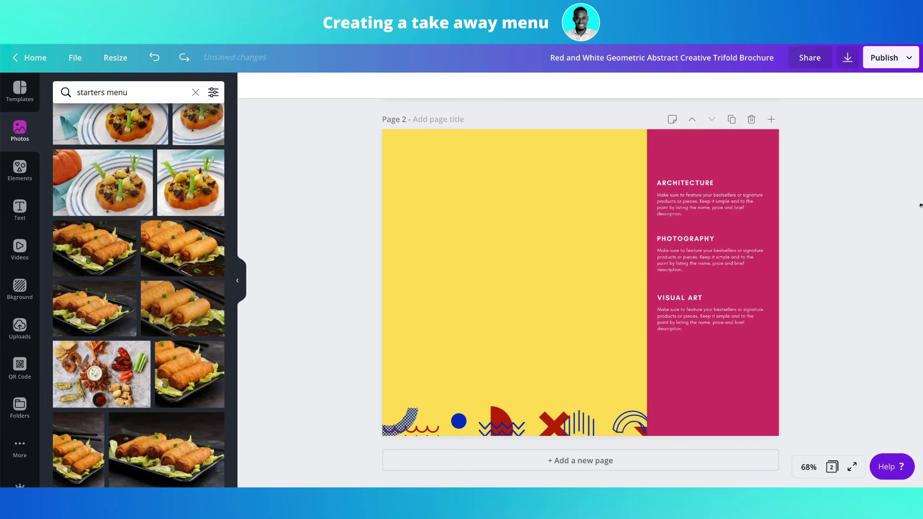
# Delete the ARCHITECTURE, PHOTOGRAPHY and VISUAL ART text blocks and the row of geometric shapes from page 2, keeping the magenta panel.
pyautogui.moveTo(830, 189); pyautogui.dragTo(607, 264)
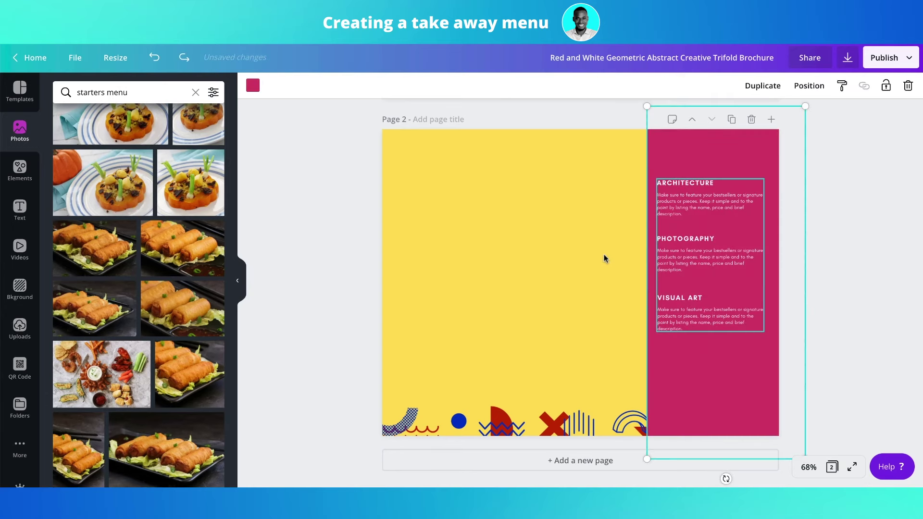
pyautogui.press('Tab')
pyautogui.press('Delete')
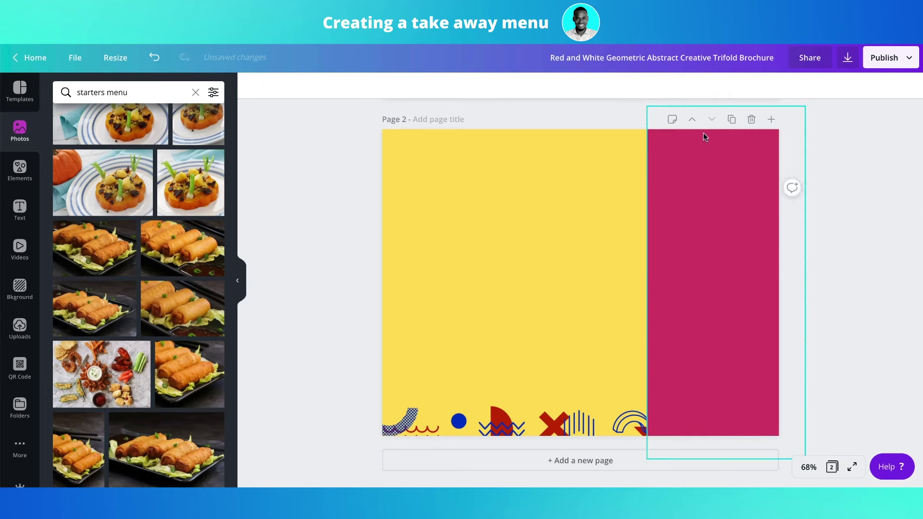
pyautogui.moveTo(327, 405); pyautogui.dragTo(687, 442)
pyautogui.press('Delete')
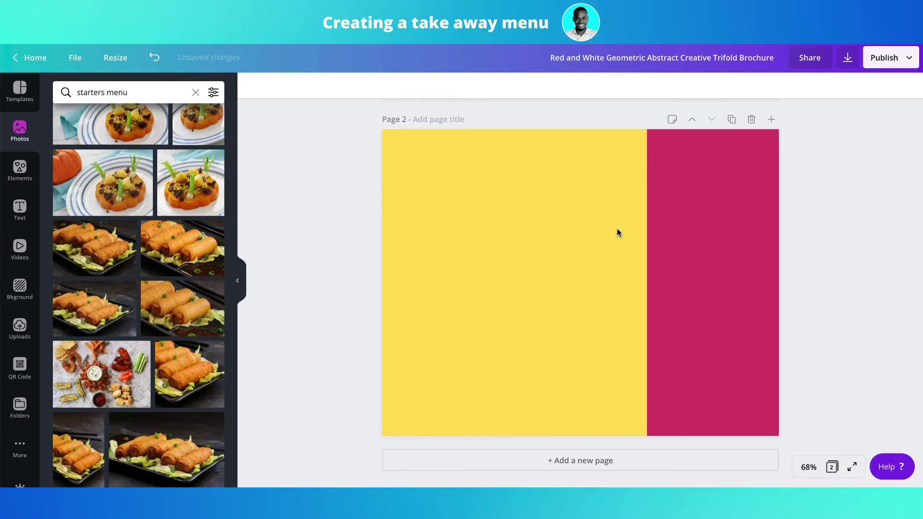
pyautogui.click(690, 240)
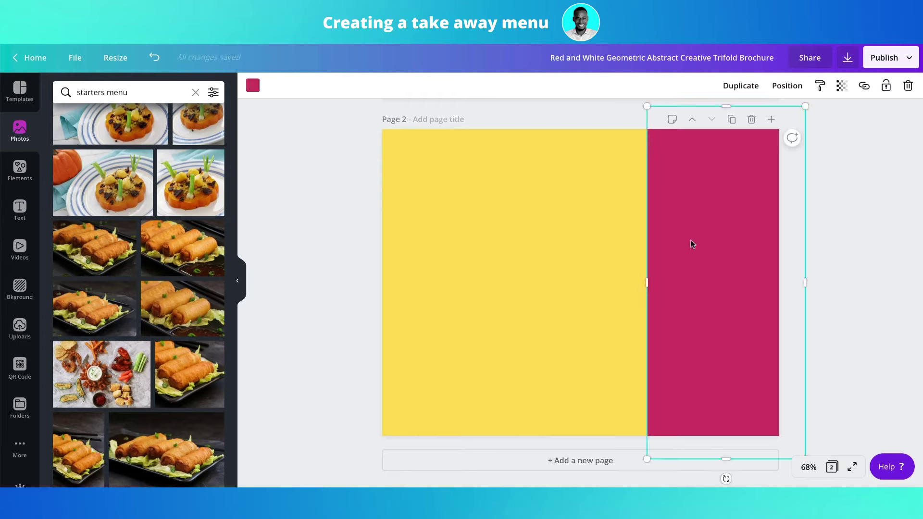
pyautogui.moveTo(690, 240); pyautogui.dragTo(533, 234)
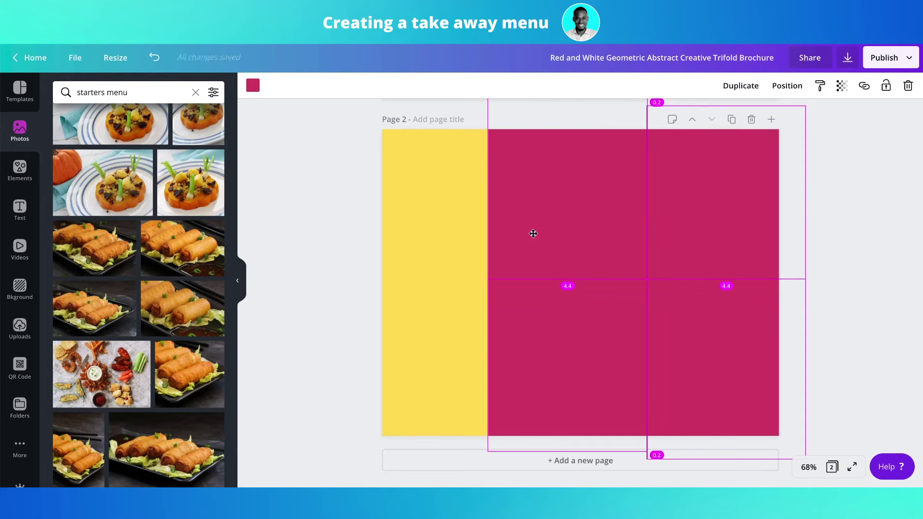
pyautogui.moveTo(533, 233)
pyautogui.mouseDown()
pyautogui.moveTo(429, 232)
pyautogui.moveTo(531, 235)
pyautogui.mouseUp()
pyautogui.press('Delete')
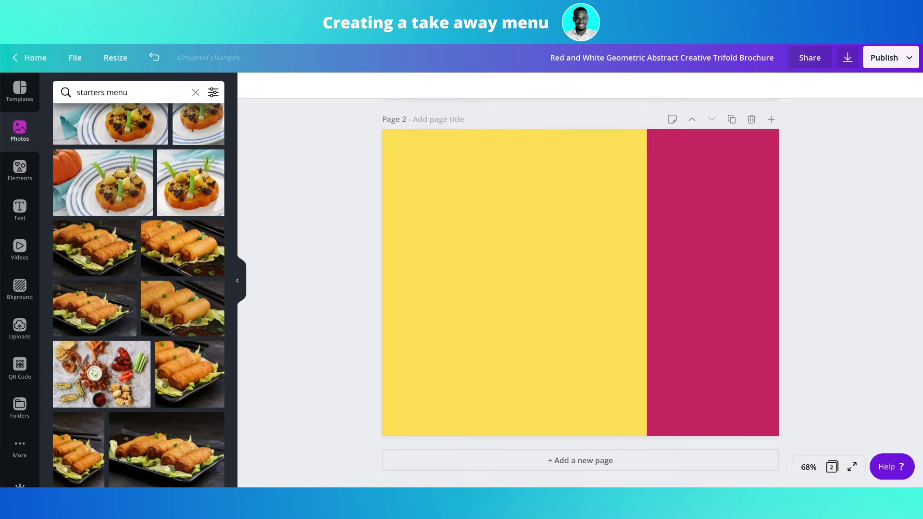
pyautogui.scroll(7, 571, 379)
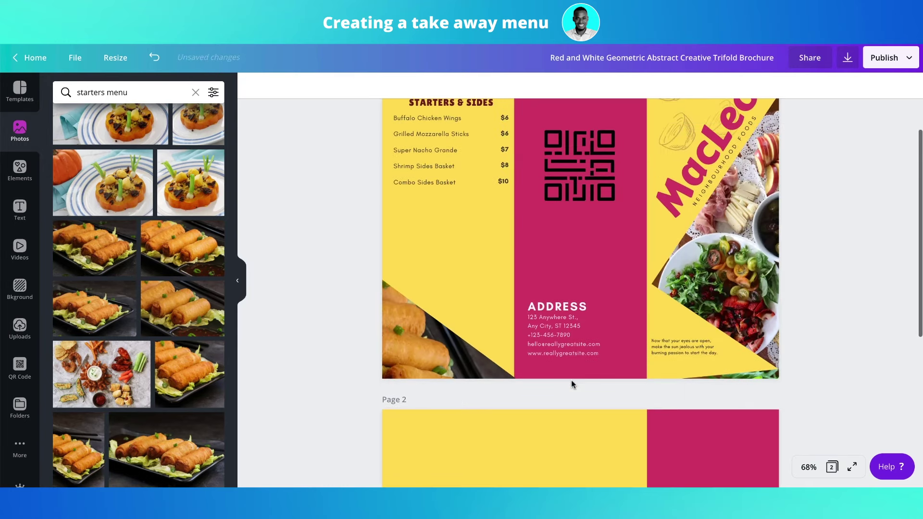
pyautogui.scroll(-3, 571, 379)
pyautogui.scroll(4, 571, 380)
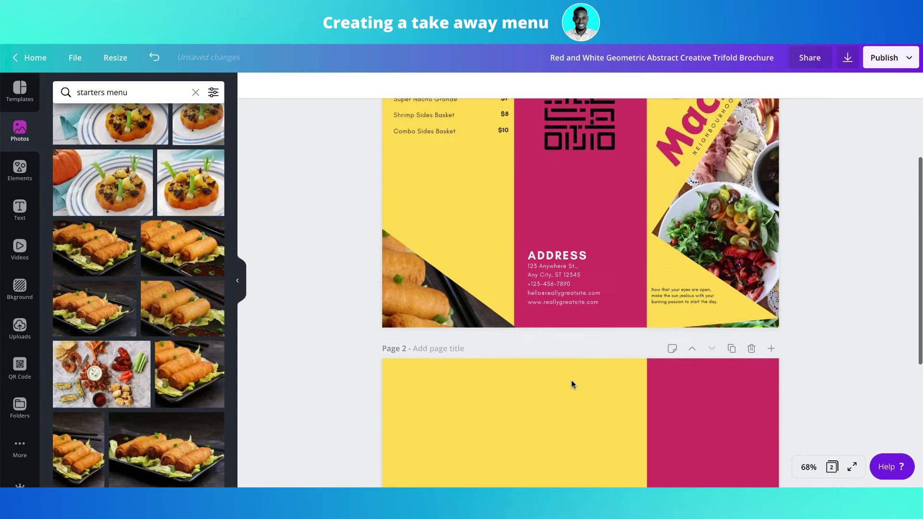
pyautogui.scroll(-7, 571, 380)
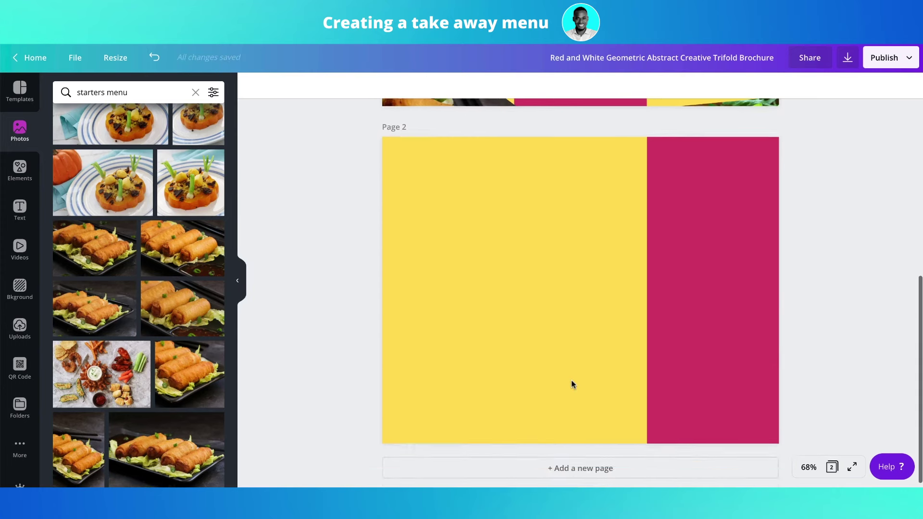
pyautogui.scroll(4, 571, 380)
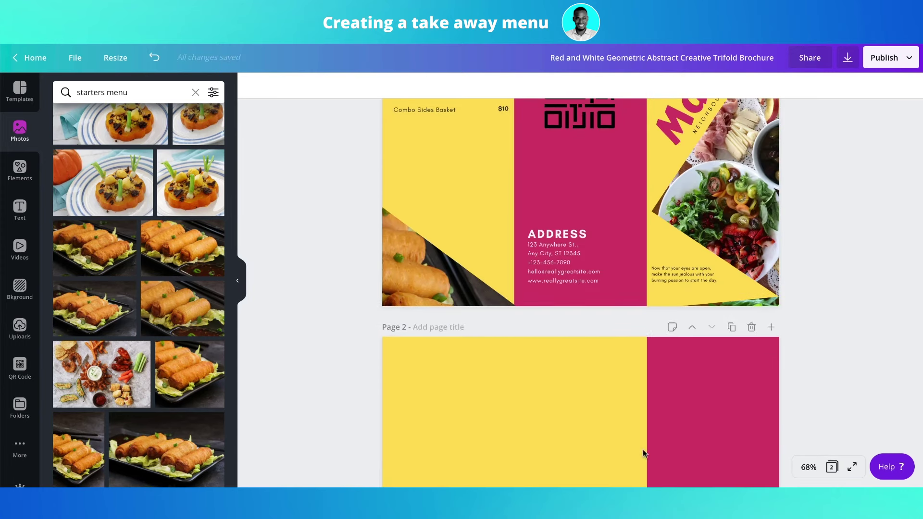
pyautogui.click(665, 455)
pyautogui.moveTo(676, 432); pyautogui.dragTo(530, 417)
pyautogui.hotkey('ctrl', 'z')
# Copy page 1's magenta middle panel onto page 2 and align it with the page's left third.
pyautogui.click(575, 193)
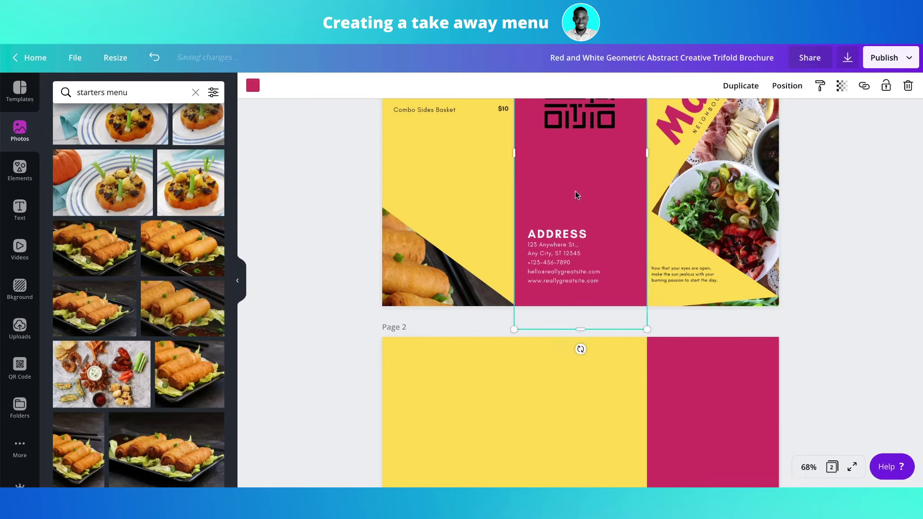
pyautogui.scroll(-5, 587, 176)
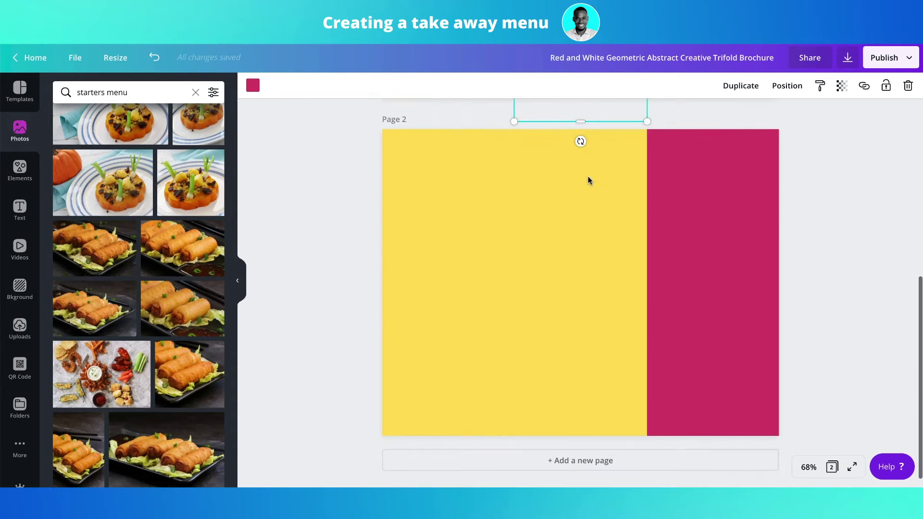
pyautogui.click(578, 211)
pyautogui.hotkey('ctrl', 'v')
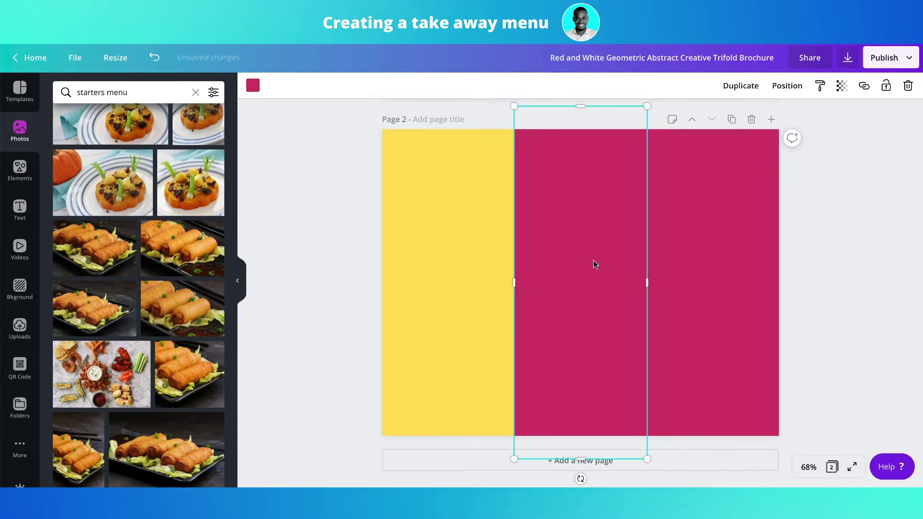
pyautogui.moveTo(593, 260); pyautogui.dragTo(463, 259)
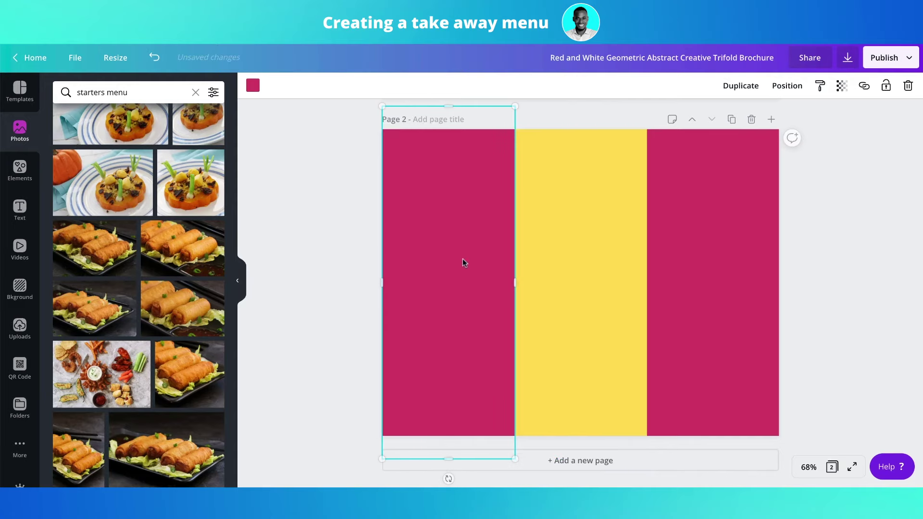
# Recolour the copied panel on page 2 with the document's yellow.
pyautogui.click(255, 87)
pyautogui.click(61, 227)
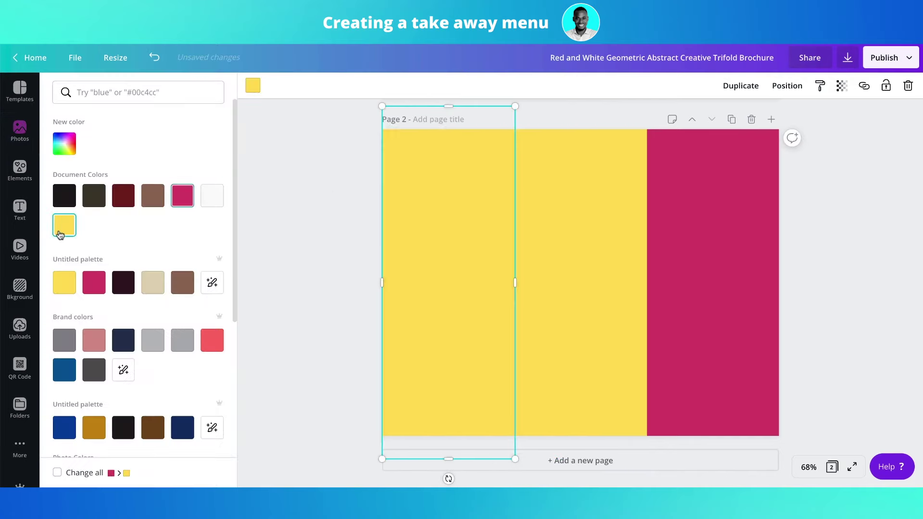
pyautogui.click(286, 317)
pyautogui.click(849, 261)
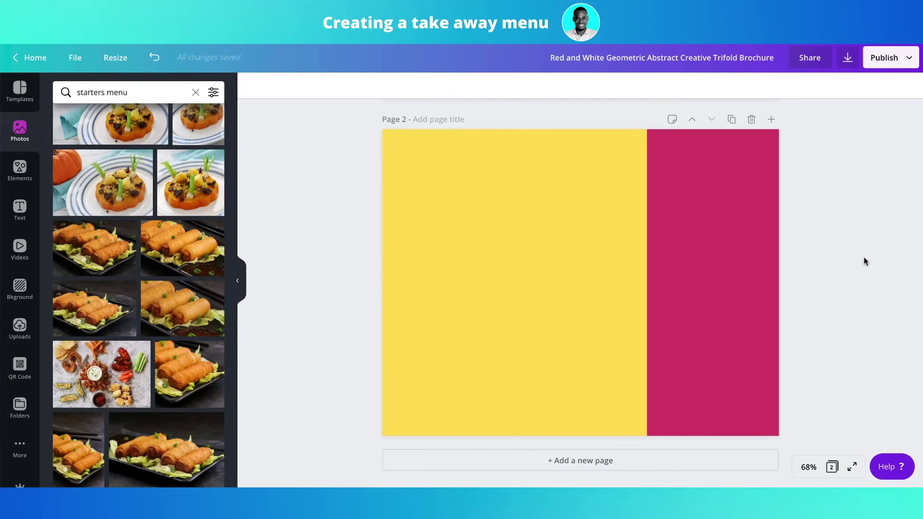
pyautogui.scroll(5, 812, 228)
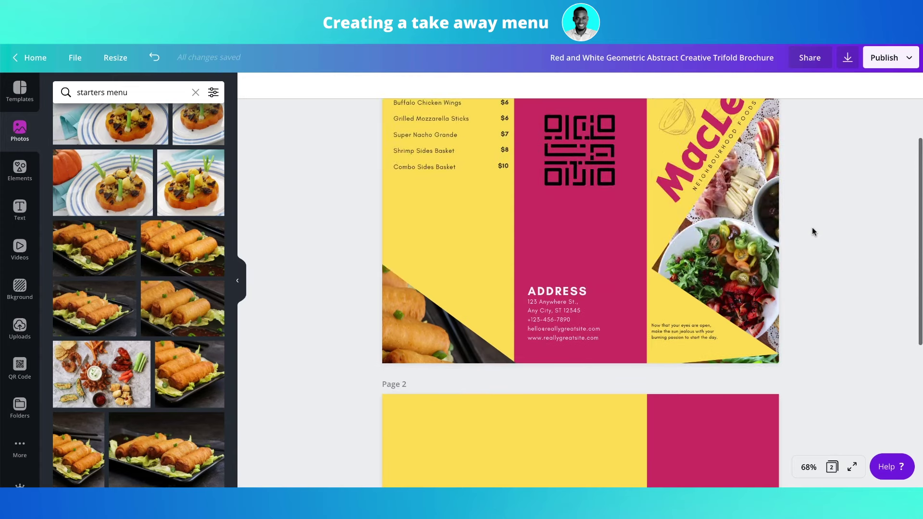
pyautogui.scroll(-1, 812, 231)
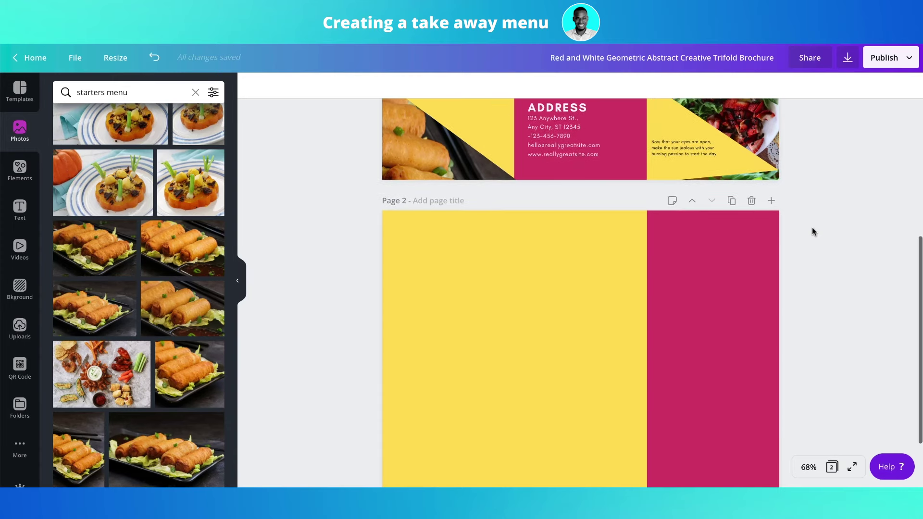
pyautogui.scroll(-3, 811, 231)
pyautogui.scroll(1, 812, 229)
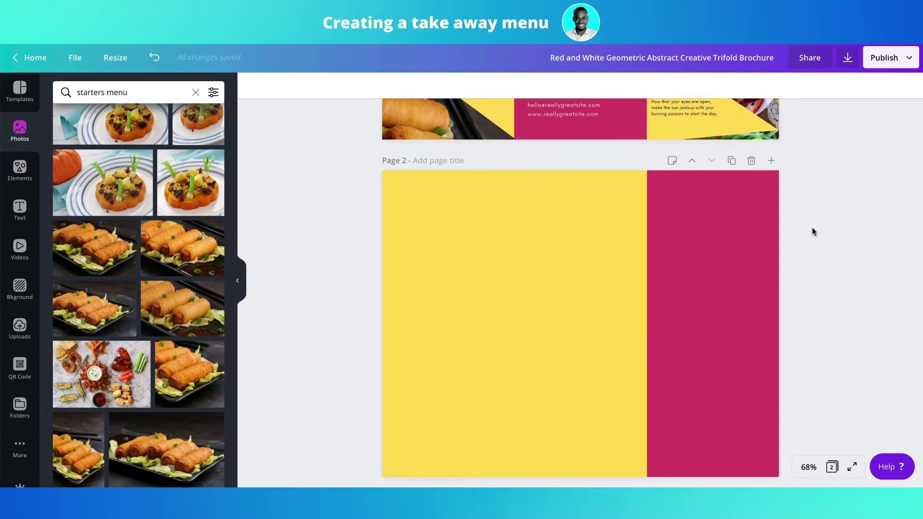
pyautogui.scroll(-1, 813, 228)
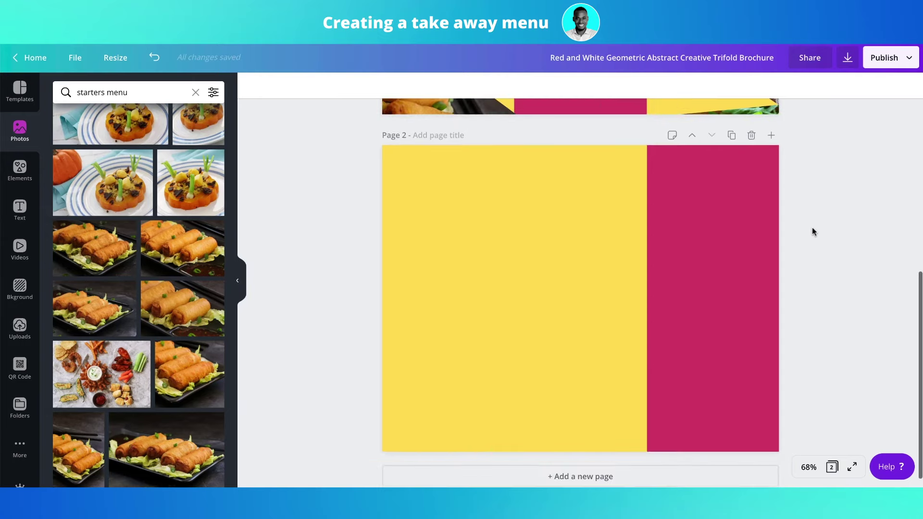
pyautogui.click(698, 245)
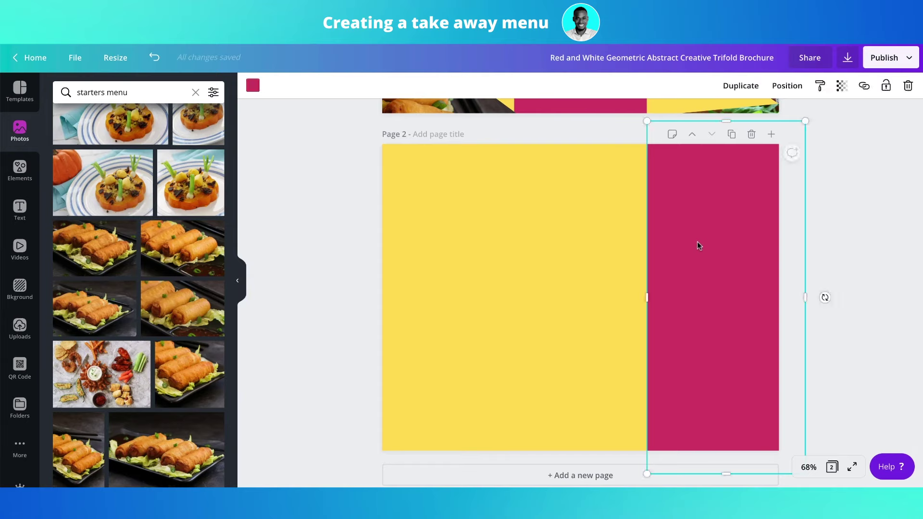
pyautogui.press('Delete')
pyautogui.hotkey('ctrl', 'z')
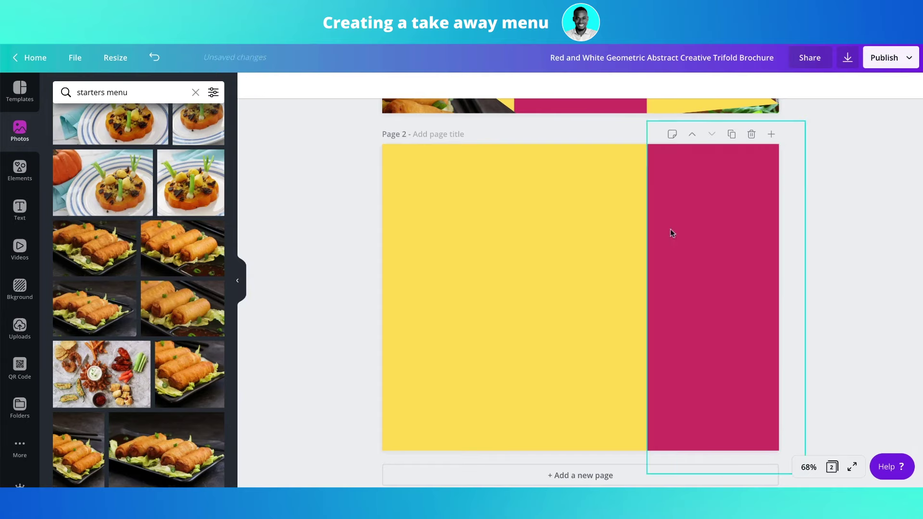
# Change page 2's remaining magenta panel to the document's yellow.
pyautogui.click(715, 302)
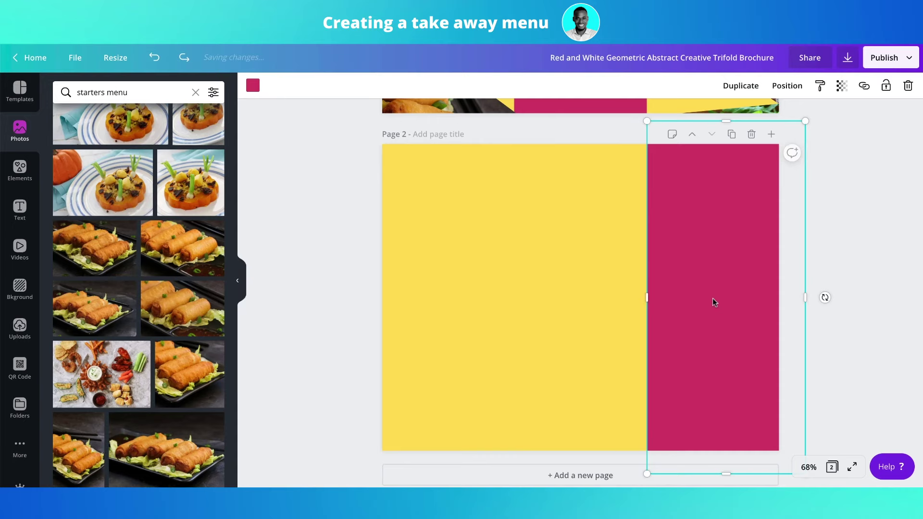
pyautogui.click(254, 91)
pyautogui.click(64, 223)
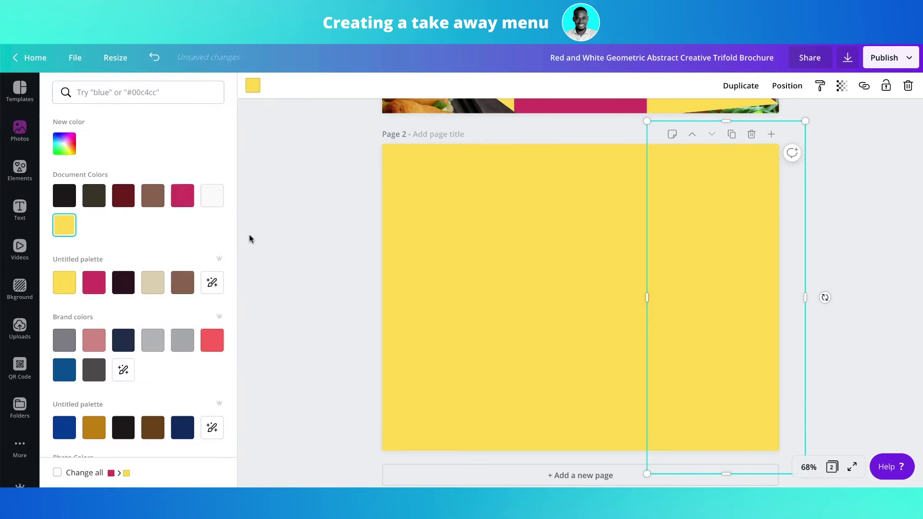
pyautogui.press('Escape')
pyautogui.click(313, 248)
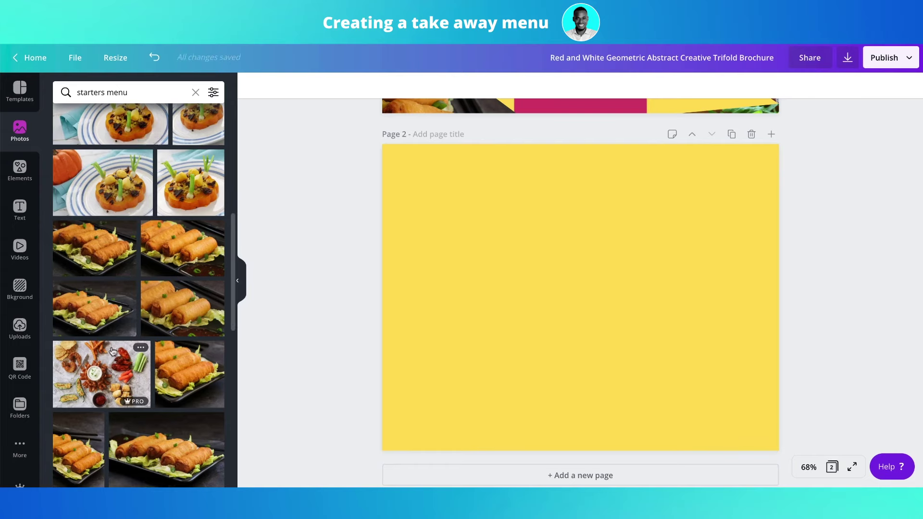
# Browse the starters menu photos and add the plated fish and colourful vegetables photo to page 2.
pyautogui.scroll(-4, 112, 351)
pyautogui.scroll(-4, 113, 351)
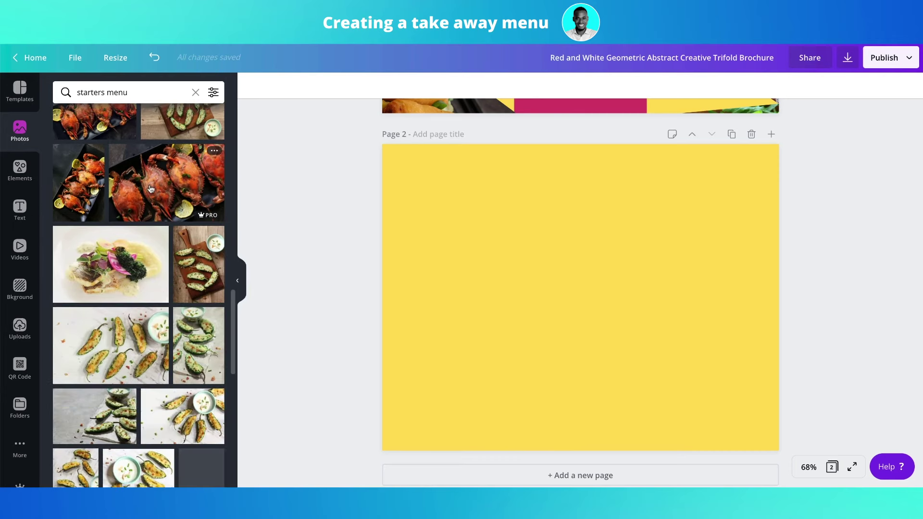
pyautogui.scroll(-4, 144, 313)
pyautogui.scroll(-8, 144, 313)
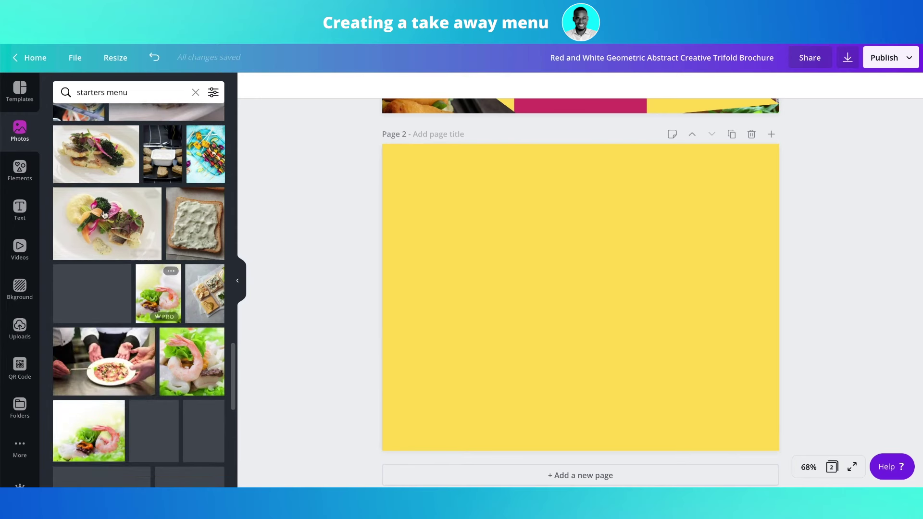
pyautogui.click(114, 234)
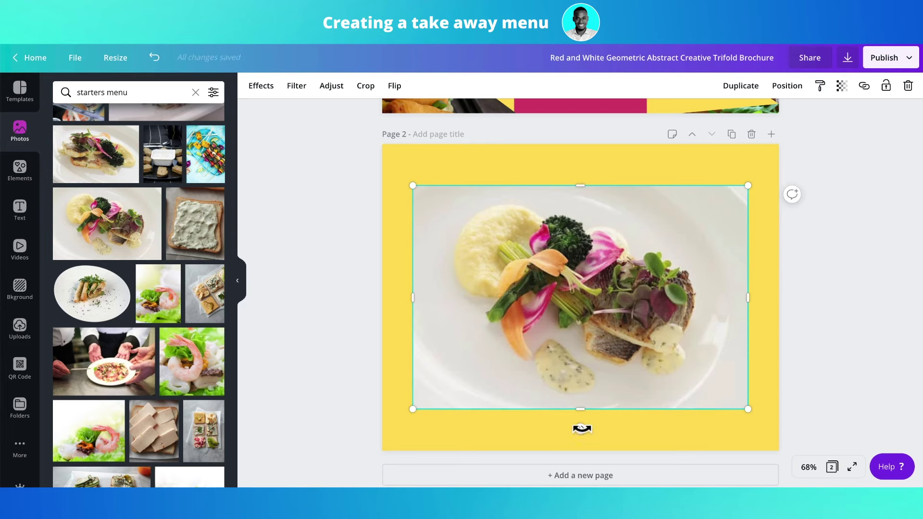
# Tilt the food photo counter-clockwise, move it over page 2's top-left corner and widen it diagonally across the top.
pyautogui.moveTo(582, 428); pyautogui.dragTo(622, 420)
pyautogui.moveTo(601, 375); pyautogui.dragTo(527, 249)
pyautogui.moveTo(550, 312); pyautogui.dragTo(508, 196)
pyautogui.moveTo(495, 136); pyautogui.dragTo(483, 98)
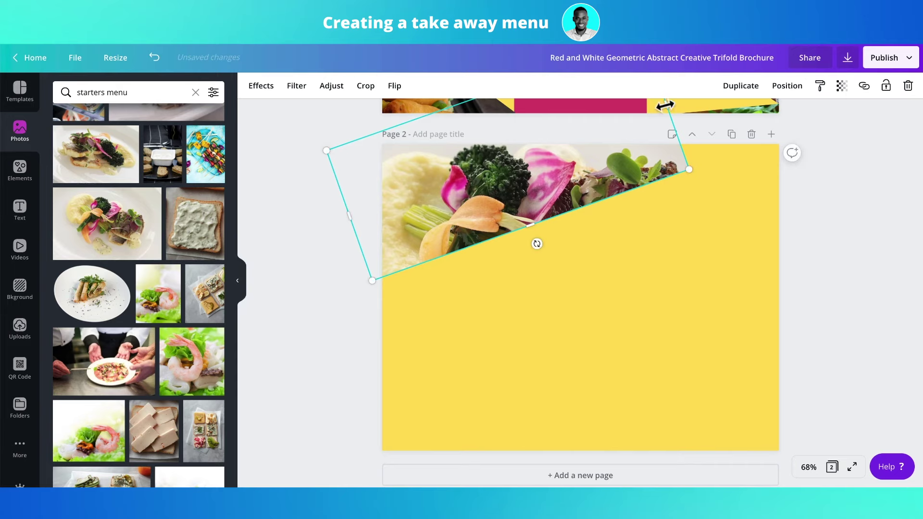
pyautogui.moveTo(662, 104); pyautogui.dragTo(741, 71)
pyautogui.click(832, 189)
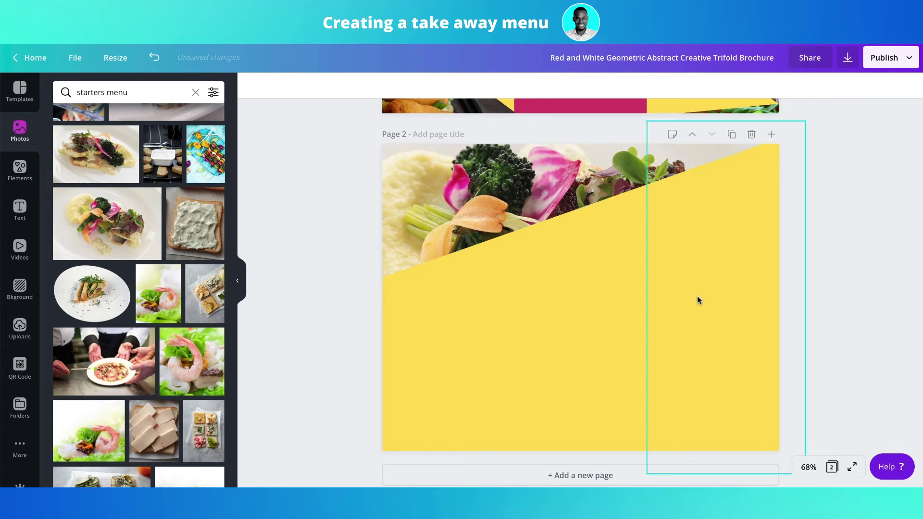
# Copy page 1's STARTERS & SIDES heading, items and prices onto page 2's left panel, below the photo.
pyautogui.scroll(-1, 764, 288)
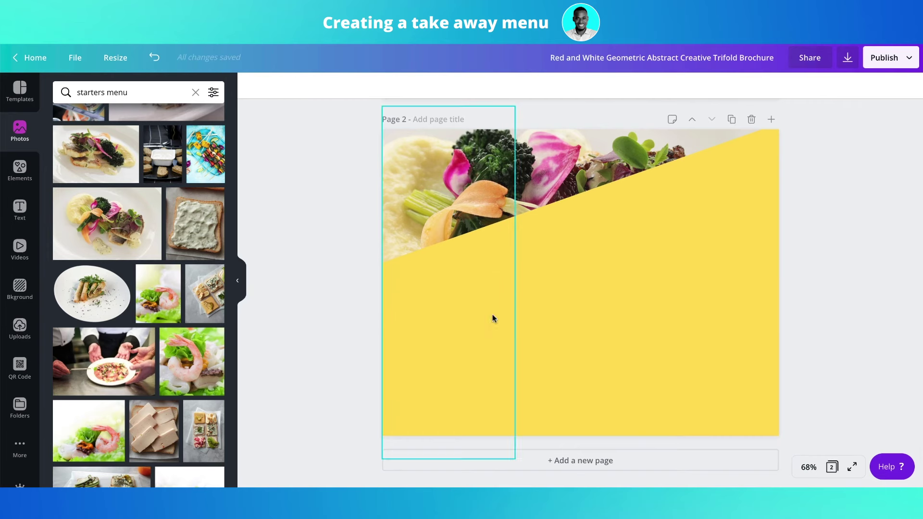
pyautogui.scroll(5, 492, 318)
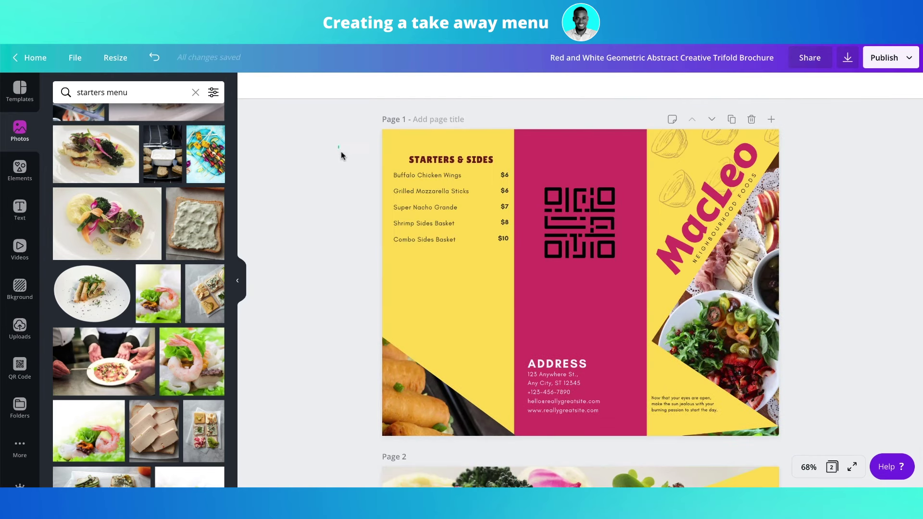
pyautogui.moveTo(341, 155); pyautogui.dragTo(499, 250)
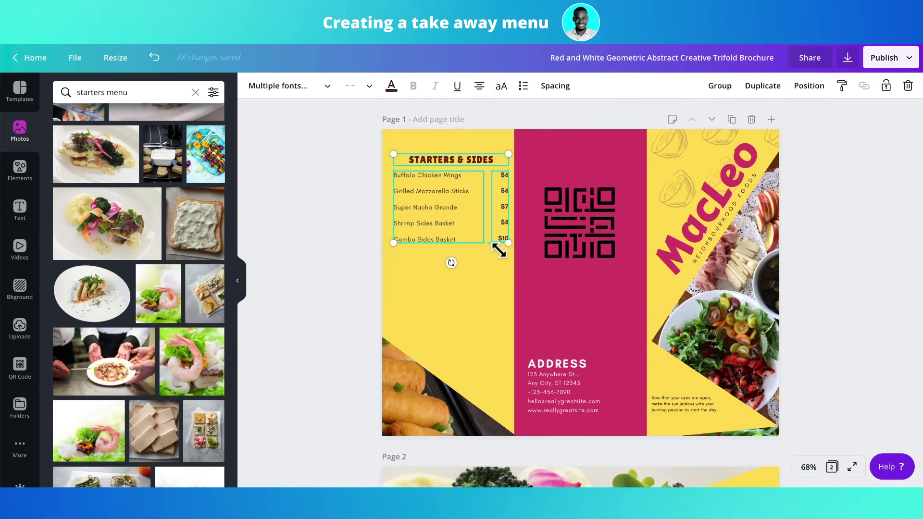
pyautogui.scroll(-5, 491, 325)
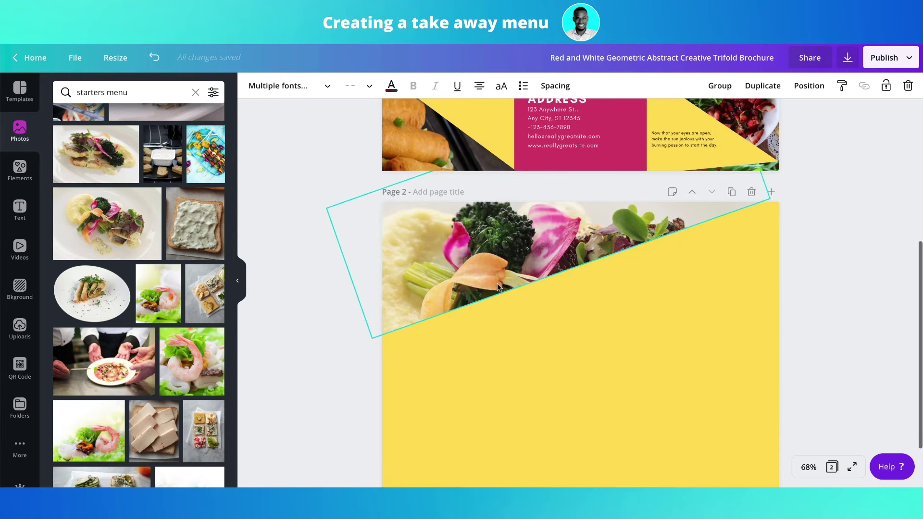
pyautogui.click(468, 414)
pyautogui.hotkey('ctrl', 'v')
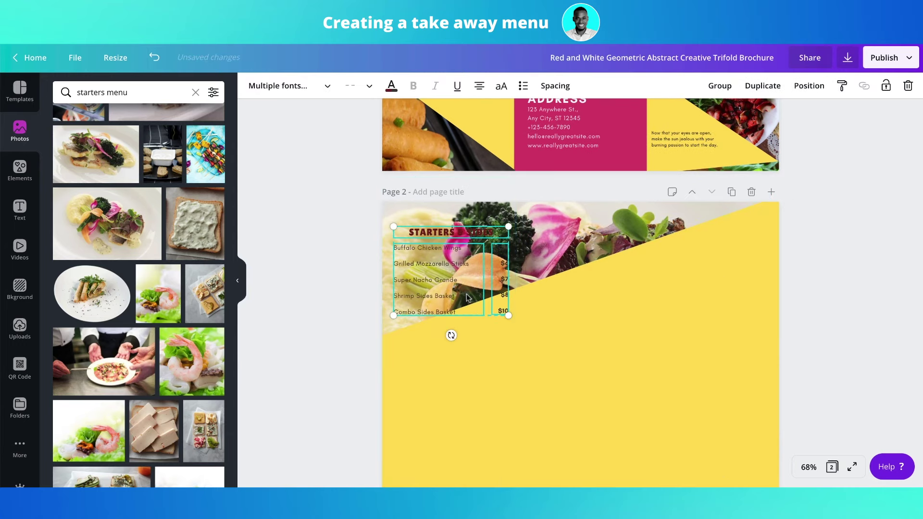
pyautogui.moveTo(455, 367); pyautogui.dragTo(453, 421)
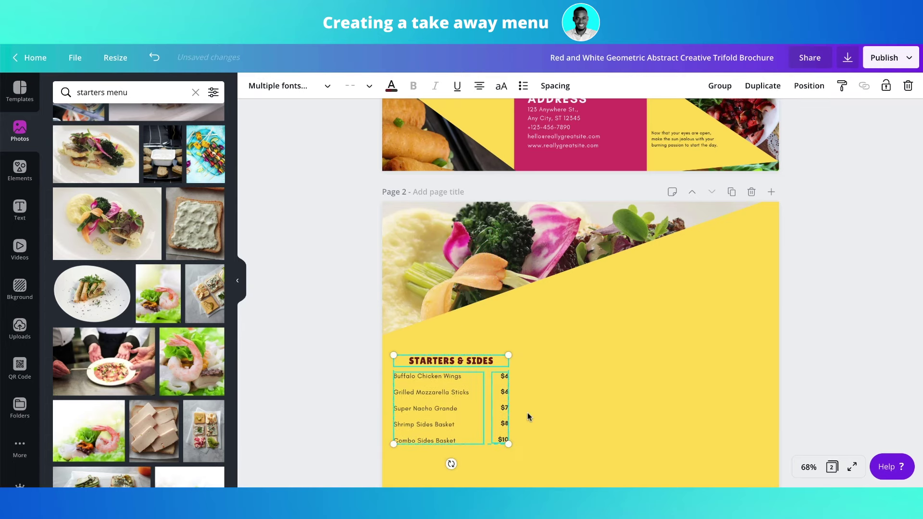
pyautogui.scroll(-2, 527, 412)
pyautogui.click(331, 289)
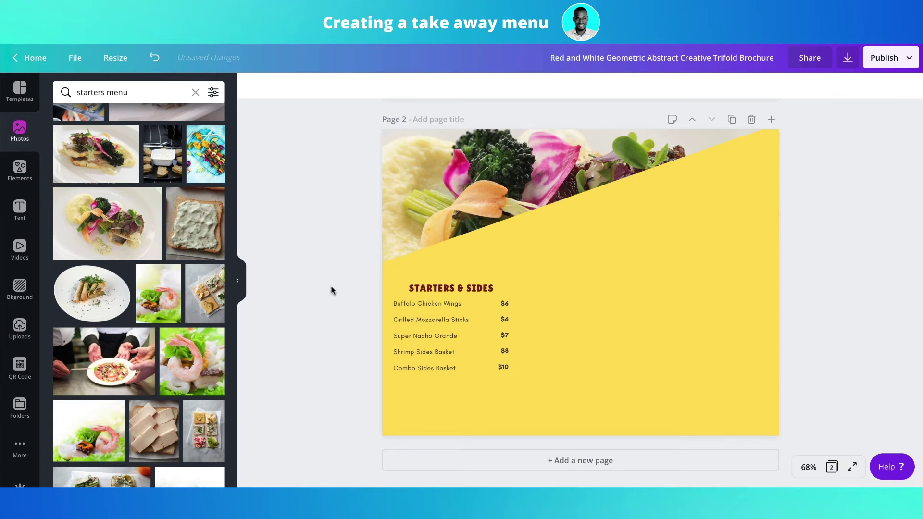
# Duplicate page 2's STARTERS & SIDES heading and item list, without the prices, into the middle panel just below the photo.
pyautogui.moveTo(355, 289); pyautogui.dragTo(484, 361)
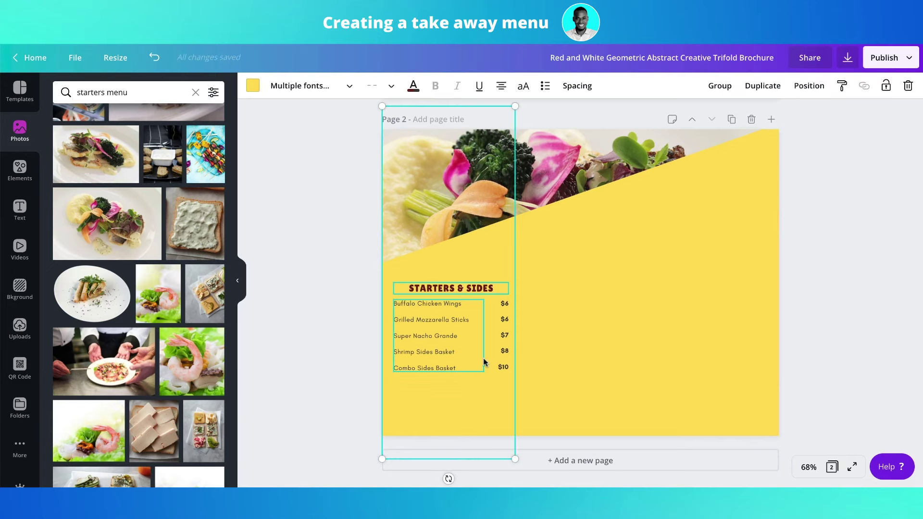
pyautogui.keyDown('shift'); pyautogui.click(465, 265); pyautogui.keyUp('shift')
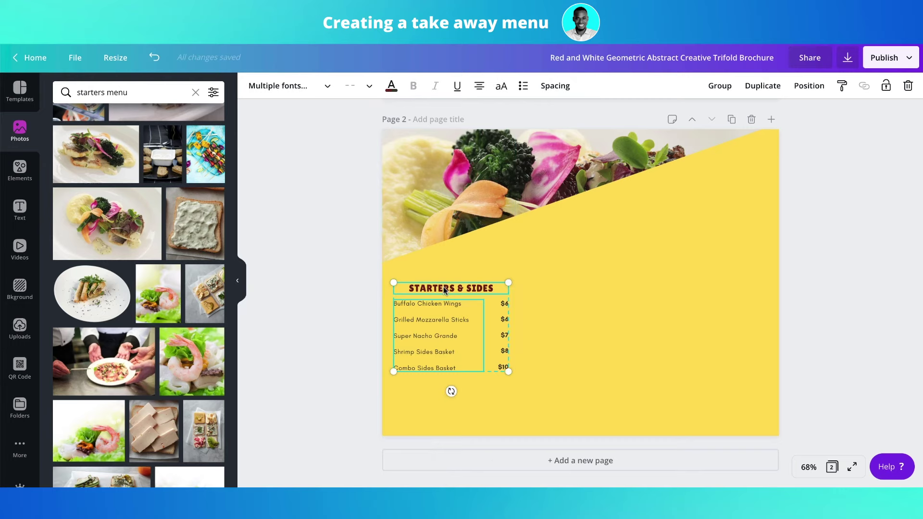
pyautogui.moveTo(444, 290); pyautogui.dragTo(578, 229)
pyautogui.click(817, 252)
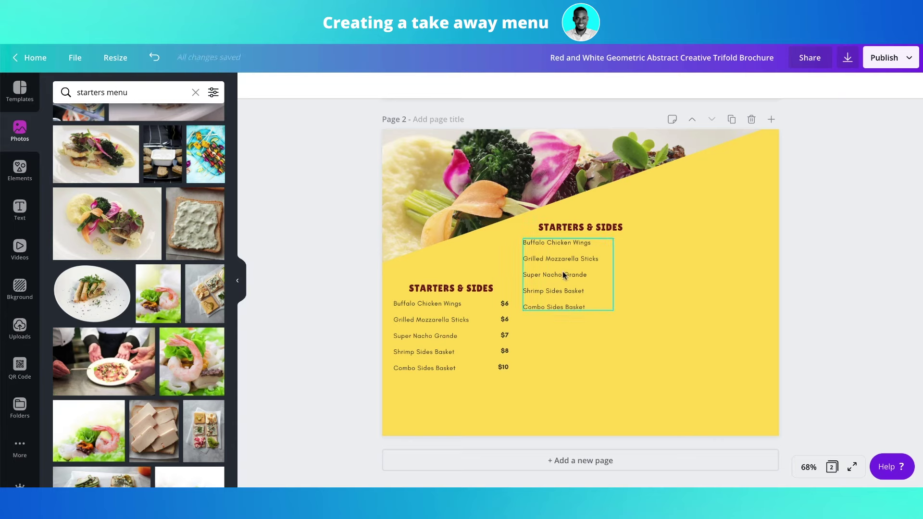
# Duplicate the middle panel's item list and place the copy directly beneath it.
pyautogui.click(558, 305)
pyautogui.moveTo(558, 305); pyautogui.dragTo(555, 384)
pyautogui.click(873, 355)
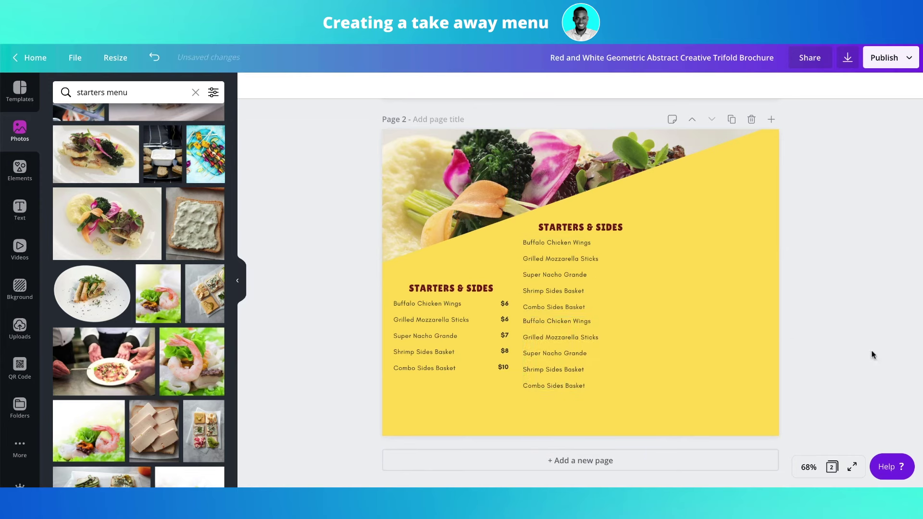
# Try moving the left panel's price column beside the middle panel's upper item list, and undo the move.
pyautogui.click(505, 320)
pyautogui.moveTo(505, 319); pyautogui.dragTo(609, 256)
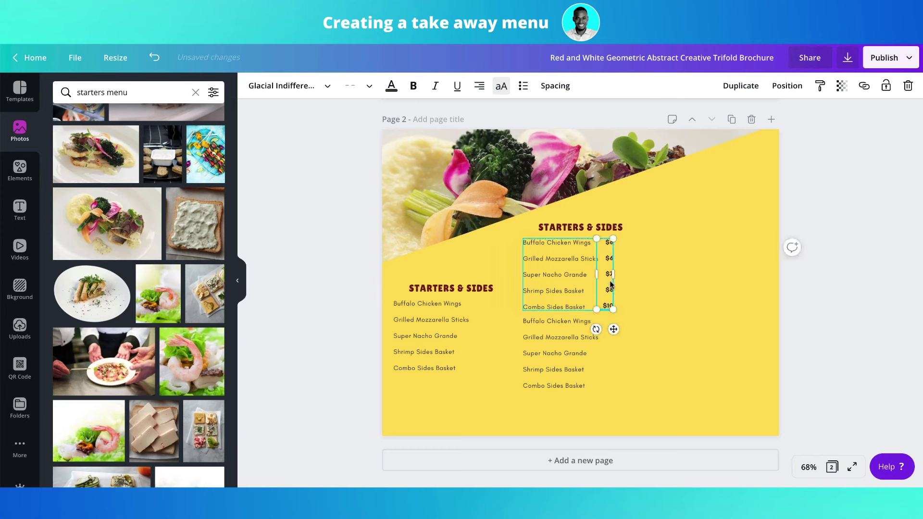
pyautogui.click(602, 360)
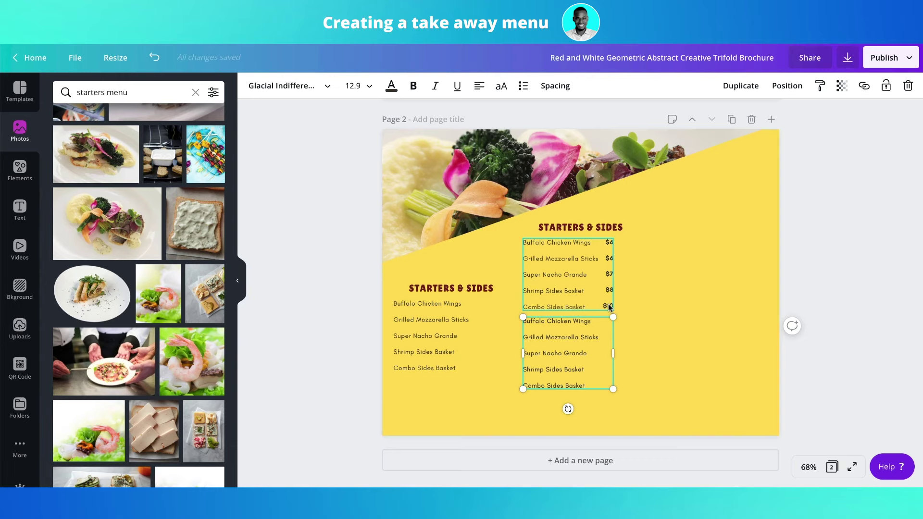
pyautogui.hotkey('ctrl', 'z')
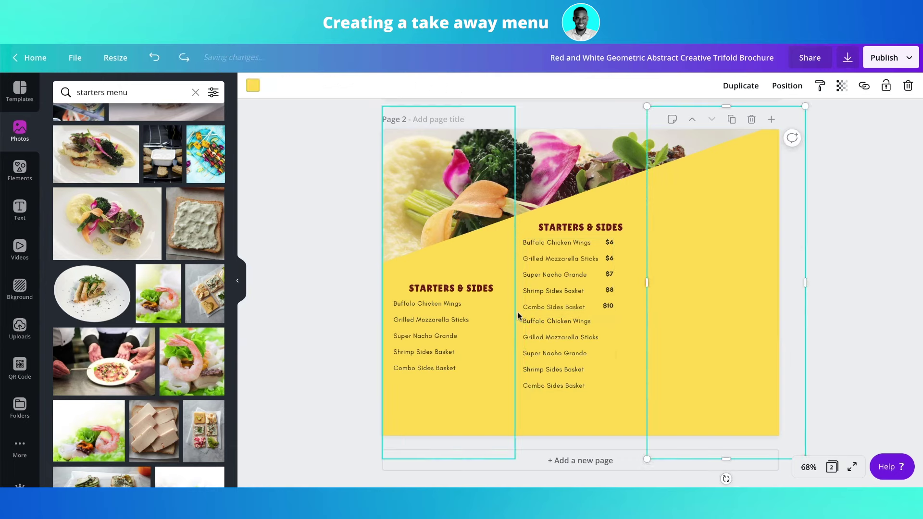
pyautogui.hotkey('ctrl', 'z')
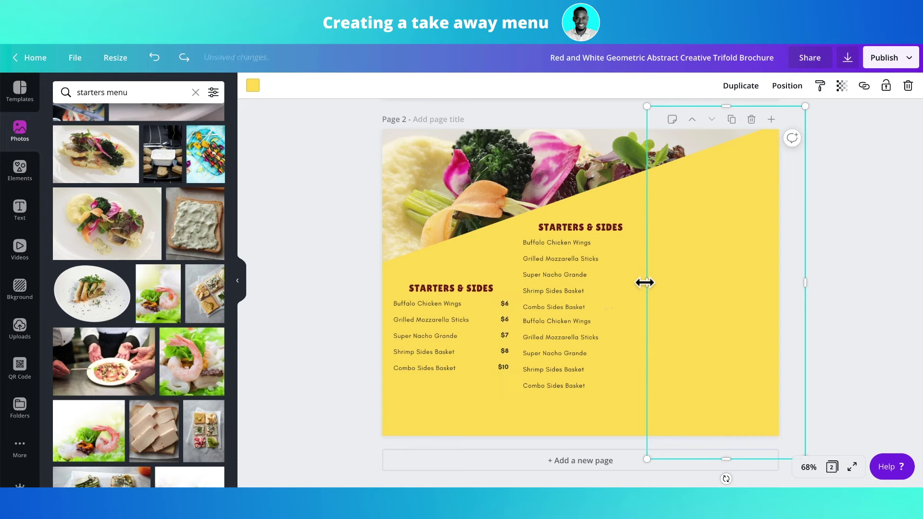
# Duplicate the left panel's price column into the middle panel and shift the lower item list up to line up with it.
pyautogui.click(505, 324)
pyautogui.moveTo(543, 322); pyautogui.dragTo(610, 324)
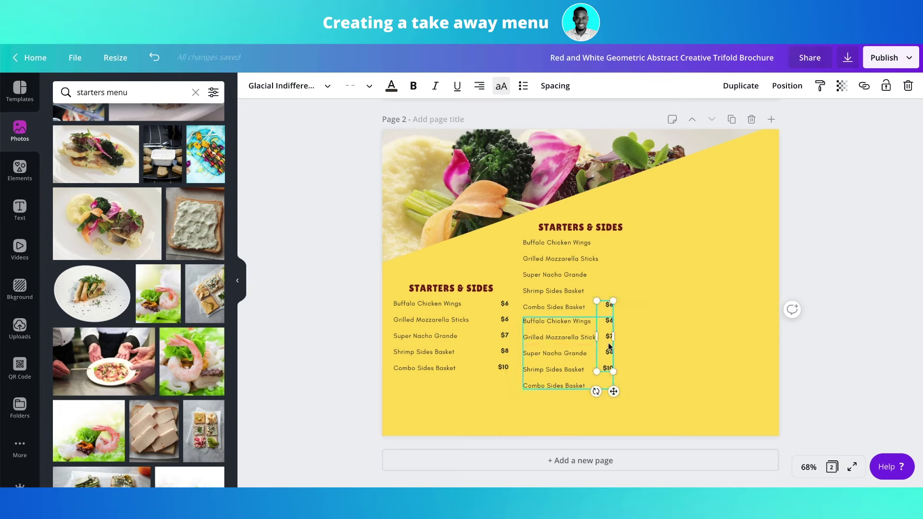
pyautogui.moveTo(607, 339); pyautogui.dragTo(608, 318)
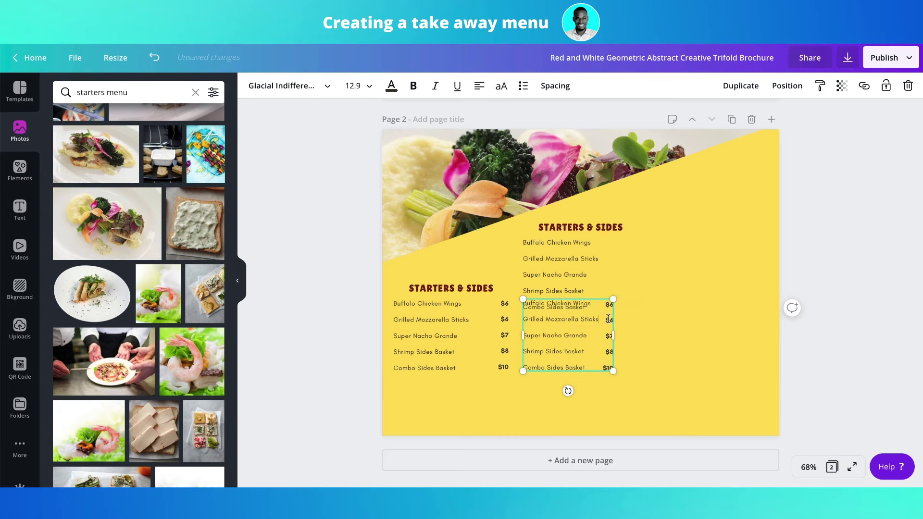
pyautogui.click(642, 311)
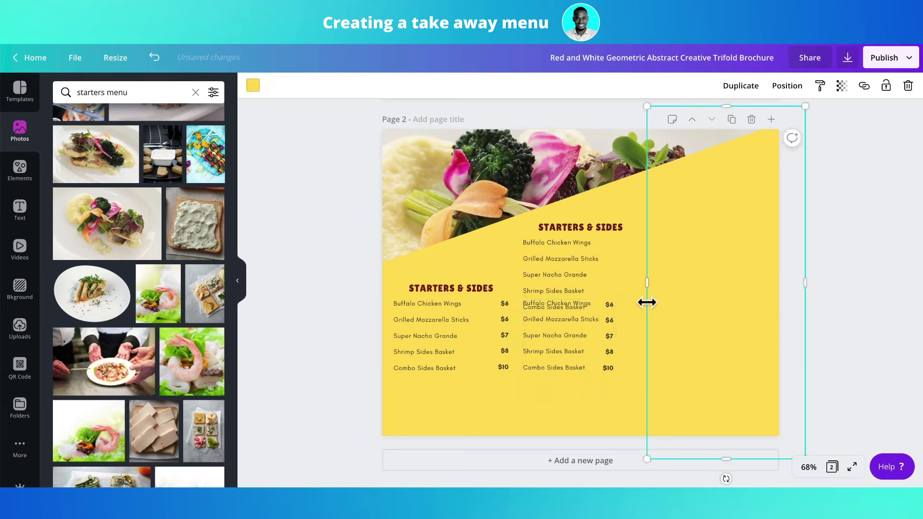
# Move the copied price column up so its prices line up with the middle panel's upper item list.
pyautogui.click(608, 312)
pyautogui.click(609, 311)
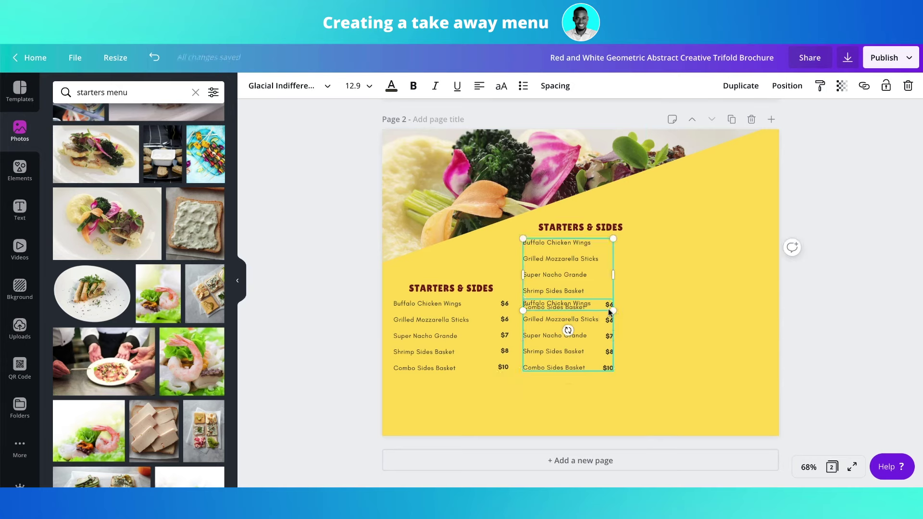
pyautogui.click(609, 312)
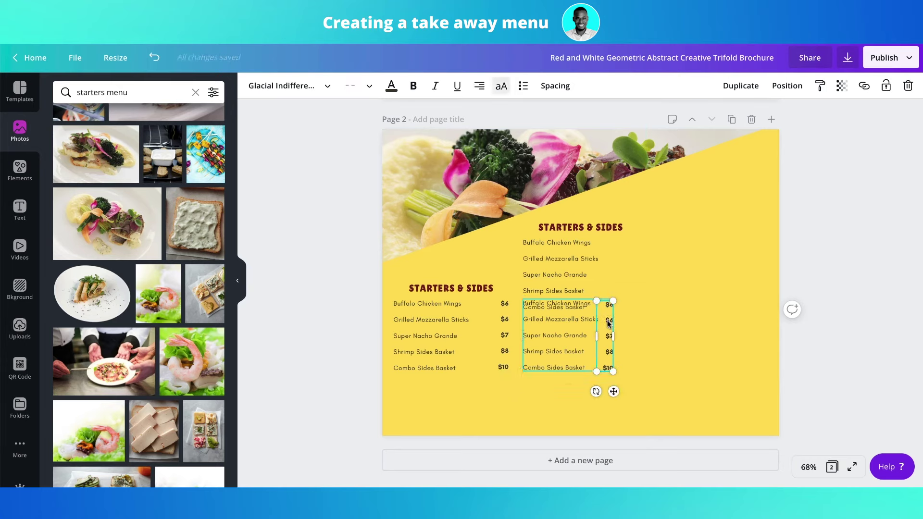
pyautogui.press('Up')
pyautogui.press('Up')
pyautogui.press('Up')
pyautogui.press('Up')
pyautogui.press('Up')
pyautogui.press('Up')
pyautogui.press('Up')
pyautogui.press('Up')
pyautogui.press('Up')
pyautogui.press('Up')
pyautogui.press('Up')
pyautogui.press('Up')
pyautogui.press('Up')
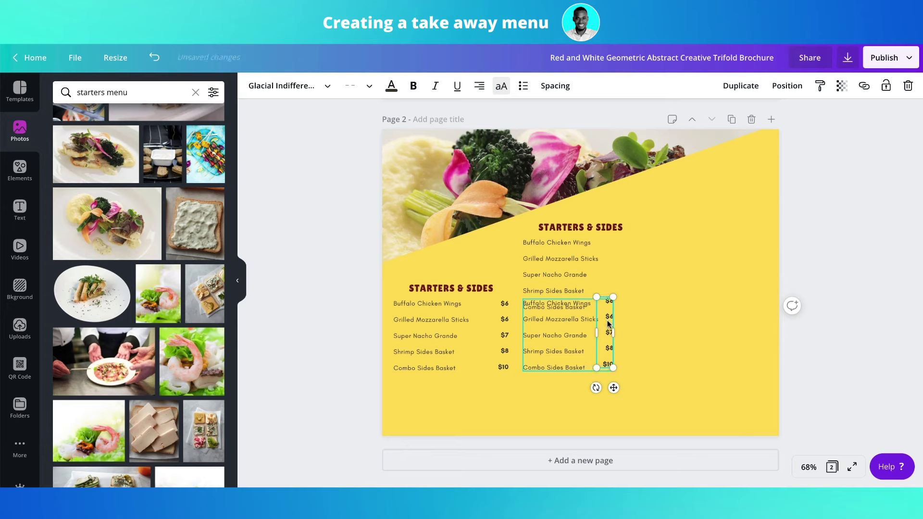
pyautogui.press('Up')
pyautogui.press('Up')
pyautogui.press('Up')
pyautogui.press('Up')
pyautogui.press('Up')
pyautogui.press('Up')
pyautogui.press('Up')
pyautogui.press('Up')
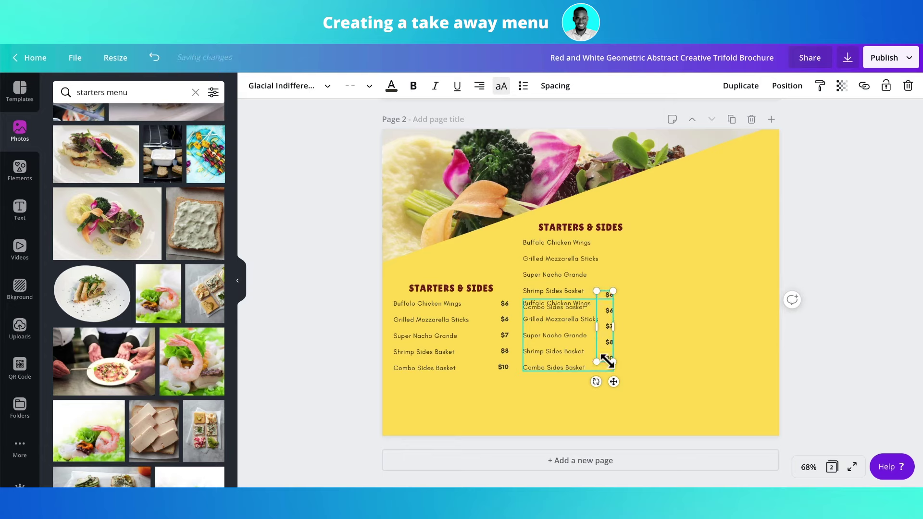
pyautogui.moveTo(613, 381); pyautogui.dragTo(613, 329)
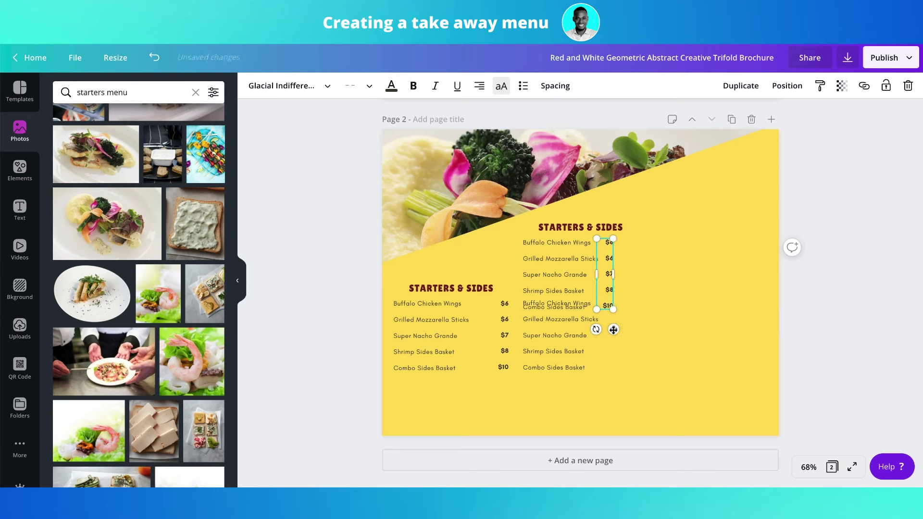
# Duplicate the middle panel's price column below the original and move the lower item list down to line up with it.
pyautogui.moveTo(613, 329); pyautogui.dragTo(612, 406)
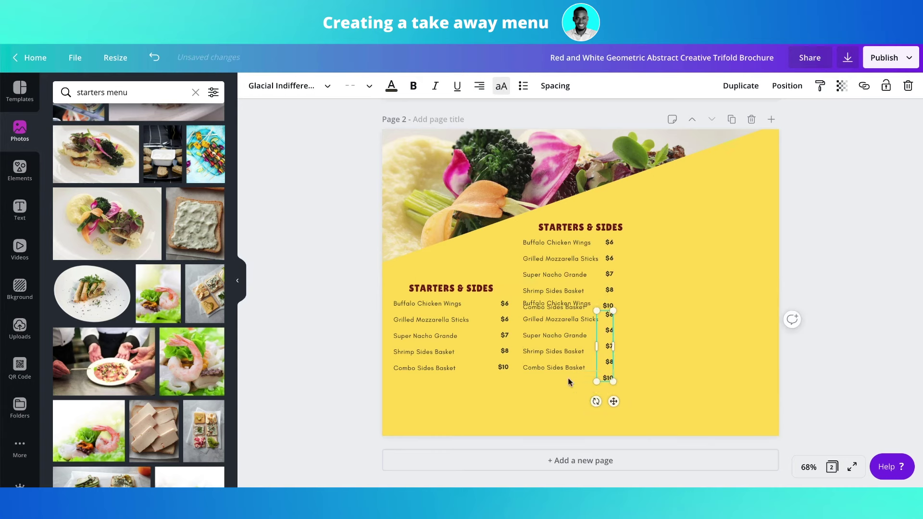
pyautogui.click(557, 369)
pyautogui.moveTo(558, 373); pyautogui.dragTo(553, 383)
pyautogui.click(811, 317)
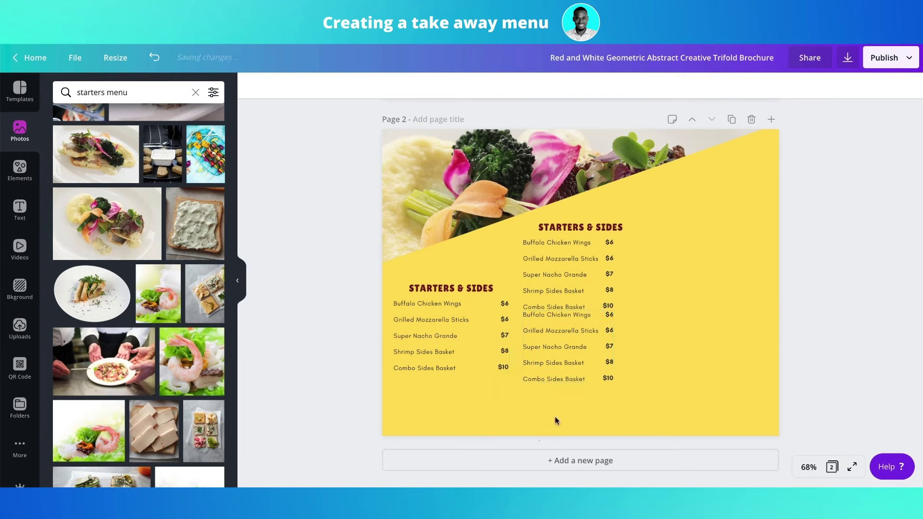
# Nudge the middle panel's lower item list and its prices down together to space them from the upper list.
pyautogui.moveTo(541, 435); pyautogui.dragTo(616, 326)
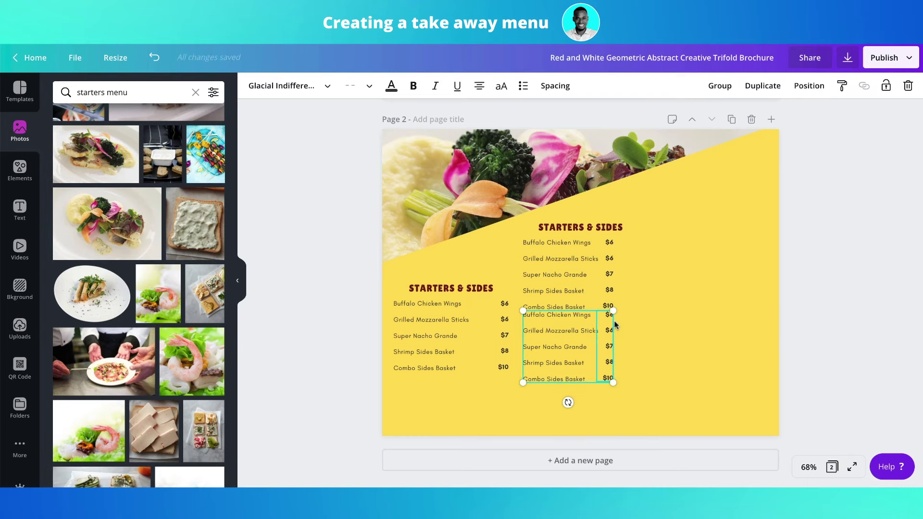
pyautogui.press('Down')
pyautogui.press('Down')
pyautogui.press('Down')
pyautogui.press('Down')
pyautogui.press('Down')
pyautogui.press('Down')
pyautogui.press('Down')
pyautogui.press('Down')
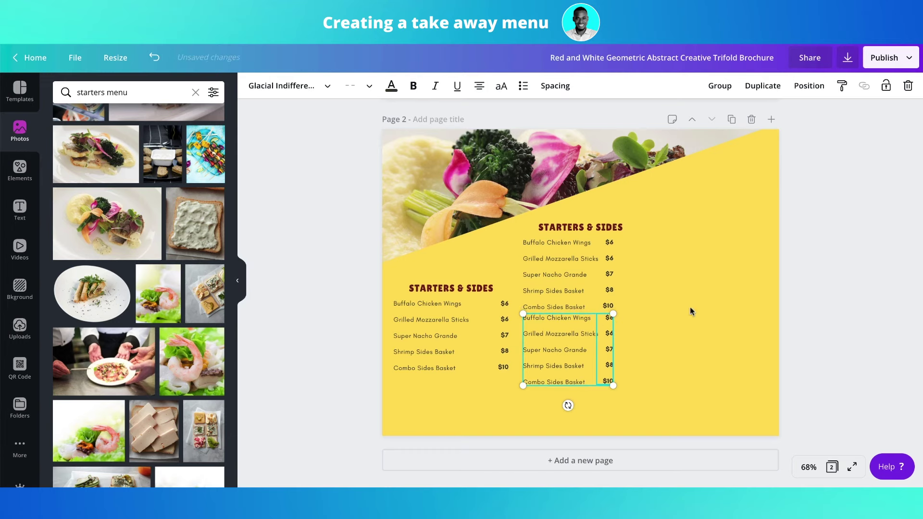
pyautogui.click(853, 289)
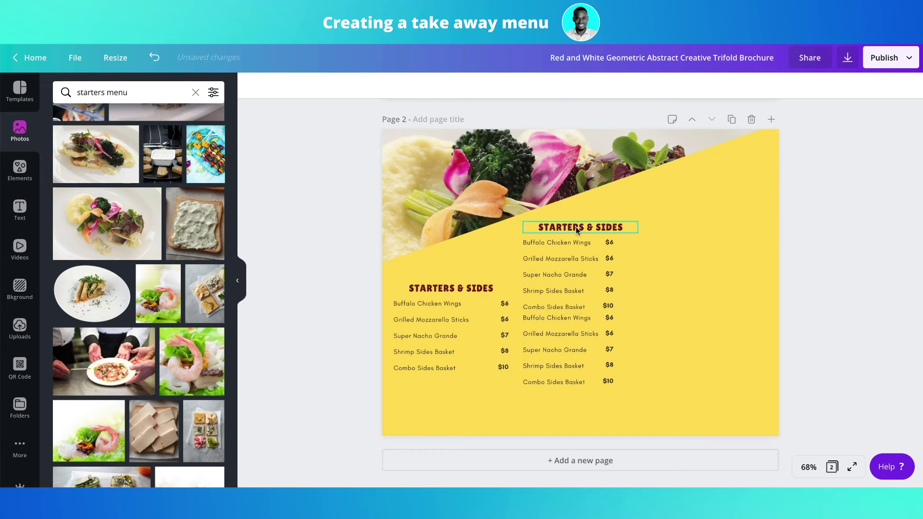
# Shift both STARTERS & SIDES headings on page 2 left so their text starts in line with the item names.
pyautogui.moveTo(577, 230); pyautogui.dragTo(560, 229)
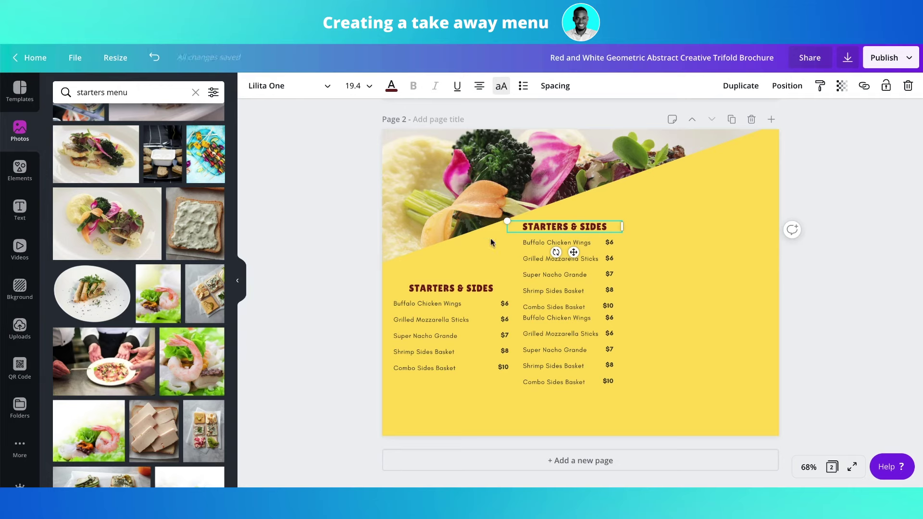
pyautogui.click(461, 291)
pyautogui.moveTo(461, 291); pyautogui.dragTo(448, 290)
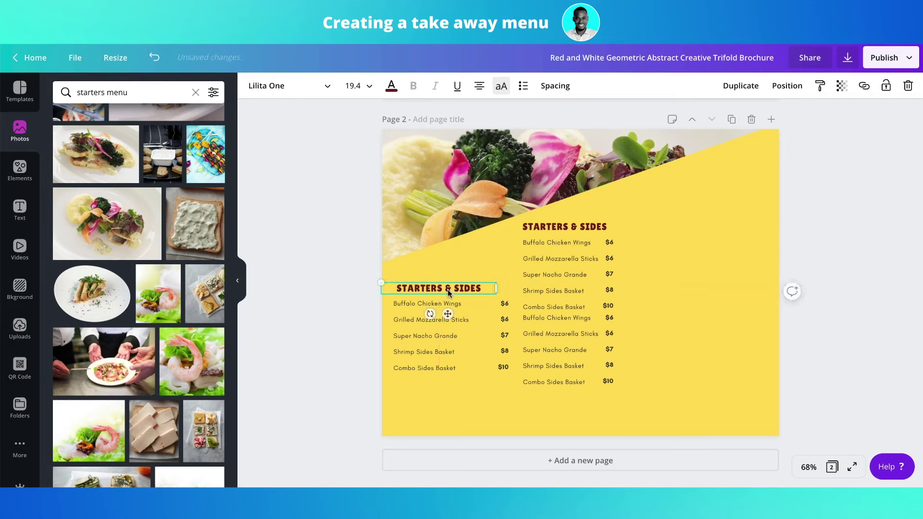
# Undo the leftward shifts of both STARTERS & SIDES headings on page 2.
pyautogui.hotkey('ctrl', 'z')
pyautogui.hotkey('ctrl', 'z')
pyautogui.hotkey('ctrl', 'z')
pyautogui.hotkey('ctrl', 'z')
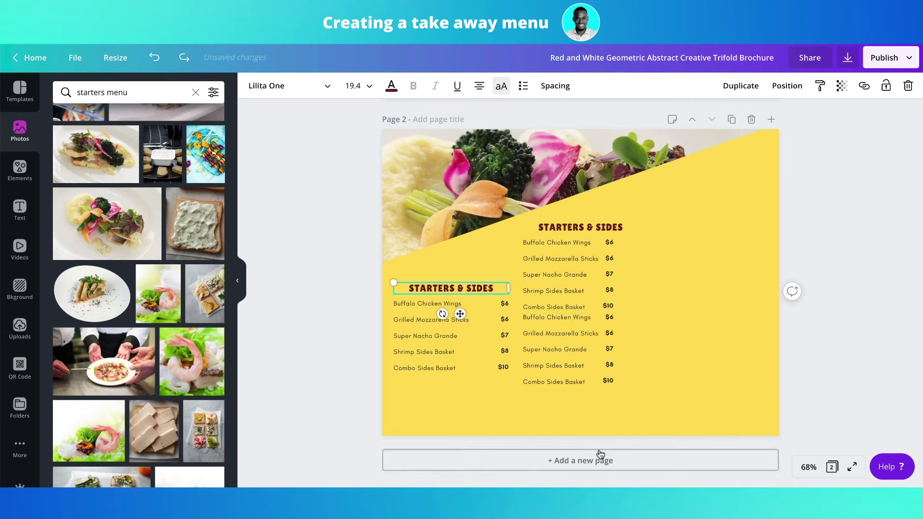
# Move both of the middle panel's price columns right together, leaving a wider gap after the item names.
pyautogui.moveTo(601, 438); pyautogui.dragTo(637, 235)
pyautogui.click(610, 331)
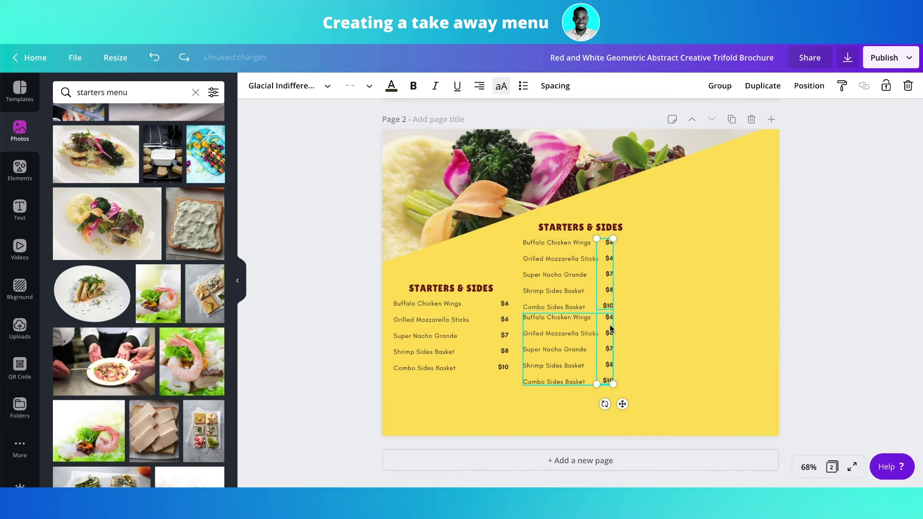
pyautogui.press('Right')
pyautogui.press('Right')
pyautogui.press('Right')
pyautogui.press('Right')
pyautogui.press('Right')
pyautogui.press('Right')
pyautogui.press('Right')
pyautogui.press('Right')
pyautogui.press('Right')
pyautogui.press('Right')
pyautogui.press('Right')
pyautogui.press('Right')
pyautogui.press('Right')
pyautogui.press('Right')
pyautogui.press('Right')
pyautogui.press('Right')
pyautogui.press('Right')
pyautogui.press('Right')
pyautogui.press('Right')
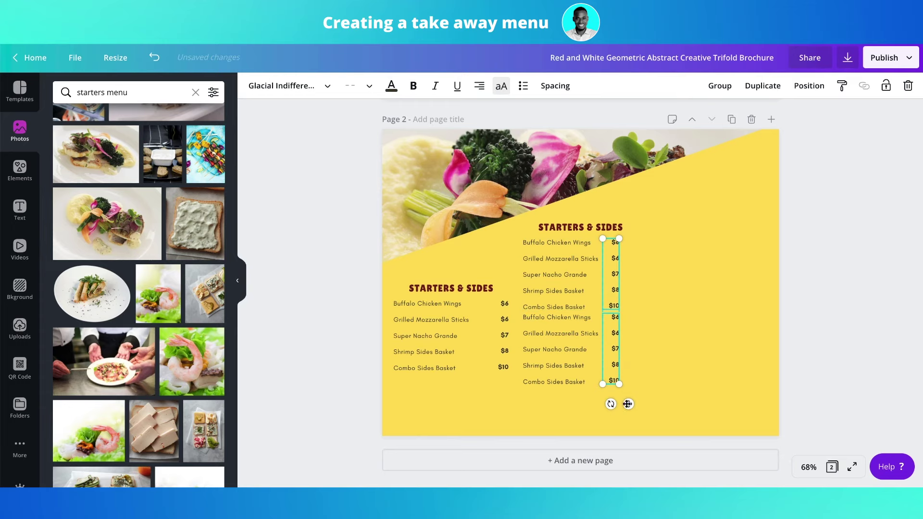
pyautogui.moveTo(628, 404); pyautogui.dragTo(639, 406)
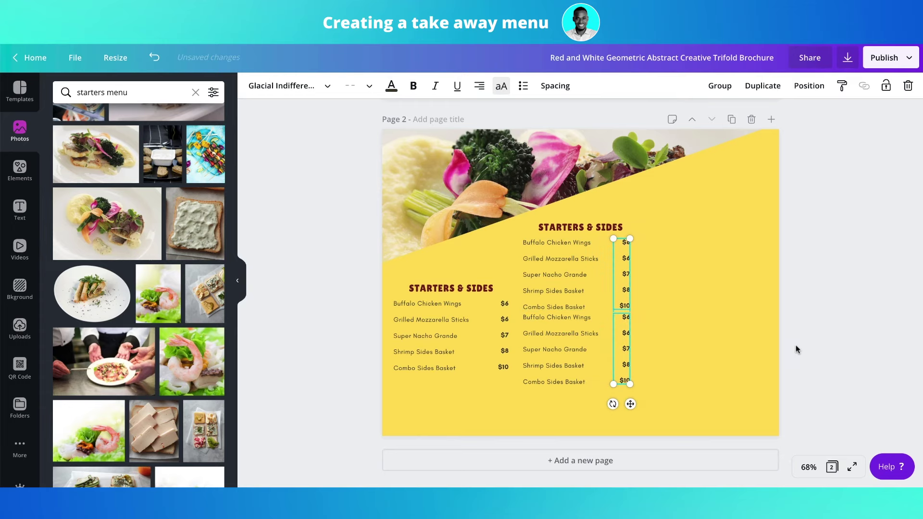
pyautogui.click(795, 346)
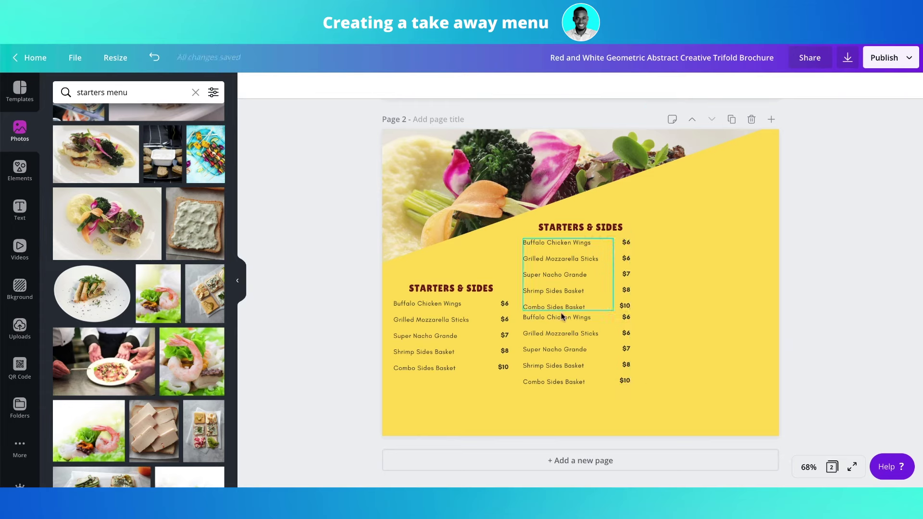
# Duplicate the middle panel's heading, item lists and prices into the right panel, and move the copied lists and prices down from their heading.
pyautogui.moveTo(524, 440); pyautogui.dragTo(714, 179)
pyautogui.click(837, 183)
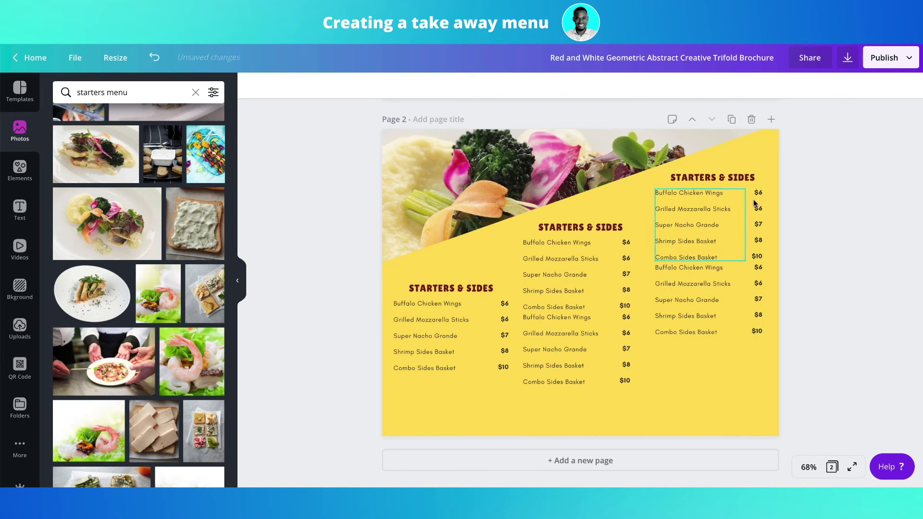
pyautogui.moveTo(785, 189); pyautogui.dragTo(658, 321)
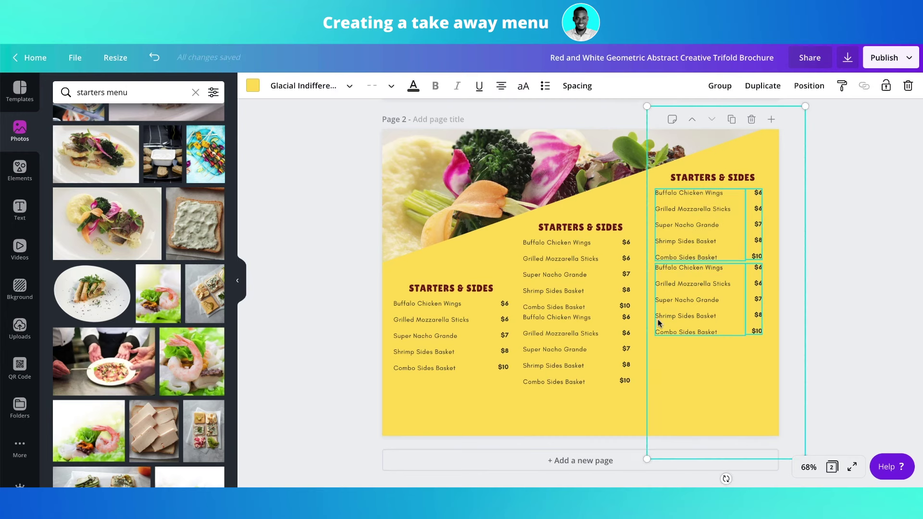
pyautogui.keyDown('shift'); pyautogui.click(711, 354); pyautogui.keyUp('shift')
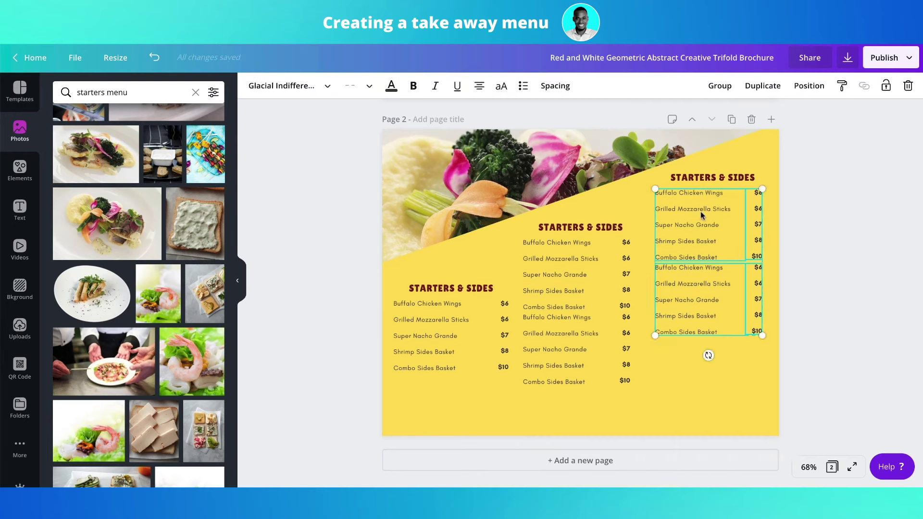
pyautogui.moveTo(697, 210); pyautogui.dragTo(703, 239)
pyautogui.click(817, 202)
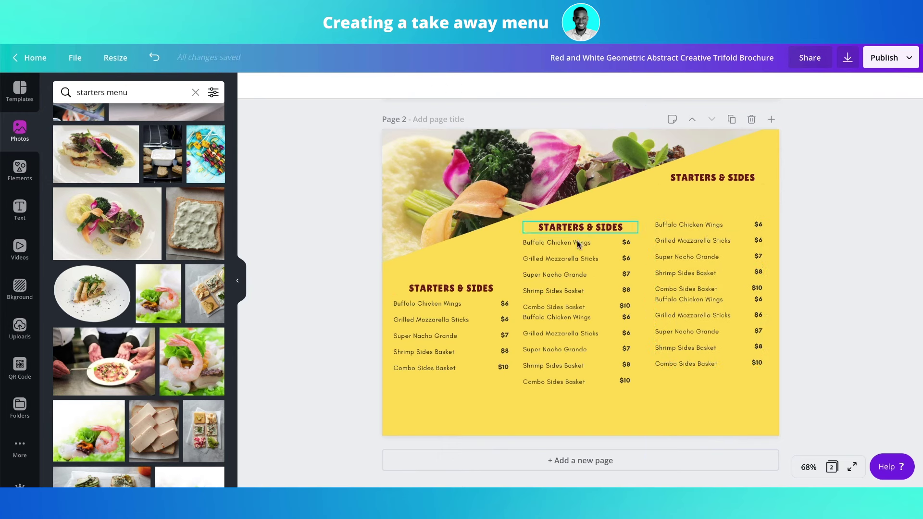
# Move the item lists and prices in the middle and left panels down to leave space beneath their headings.
pyautogui.moveTo(524, 437); pyautogui.dragTo(588, 278)
pyautogui.moveTo(349, 393); pyautogui.dragTo(511, 342)
pyautogui.keyDown('shift'); pyautogui.click(460, 184); pyautogui.keyUp('shift')
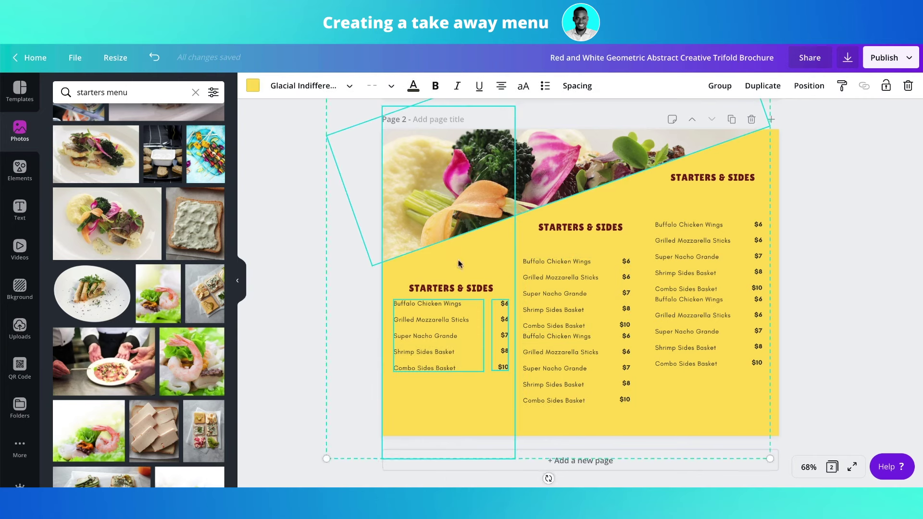
pyautogui.keyDown('shift'); pyautogui.click(440, 201); pyautogui.keyUp('shift')
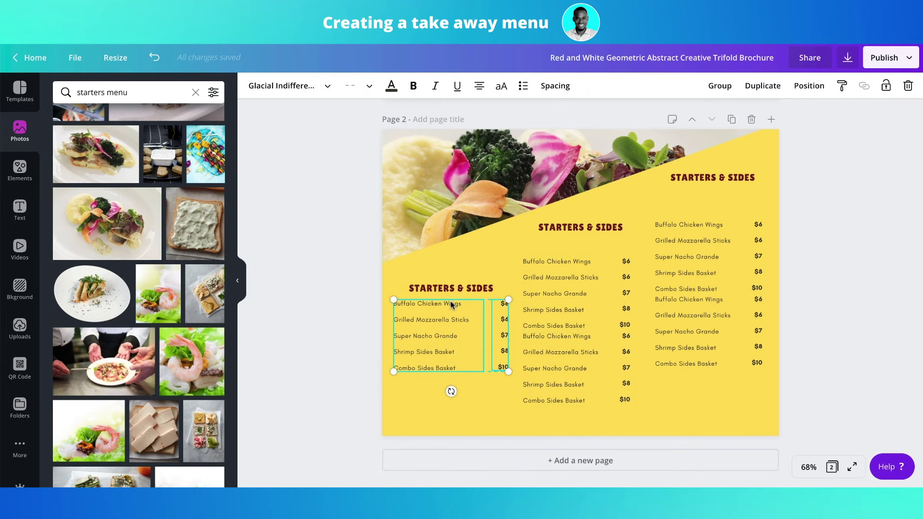
pyautogui.moveTo(451, 304); pyautogui.dragTo(451, 319)
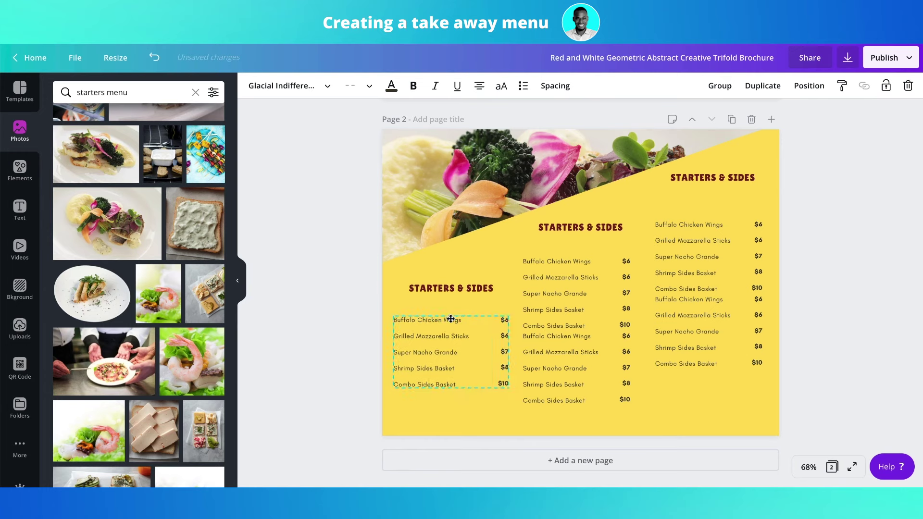
pyautogui.click(333, 302)
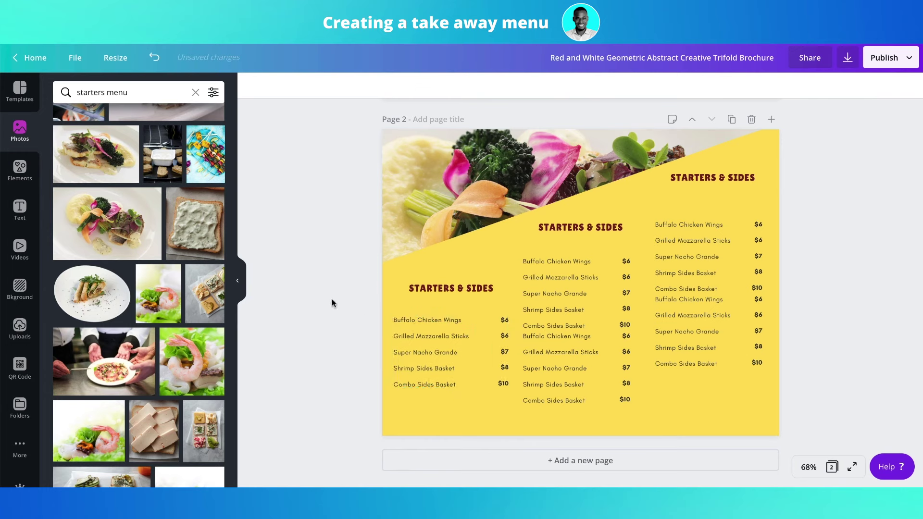
# Change the left panel's heading text to APPETIZERS.
pyautogui.doubleClick(443, 288)
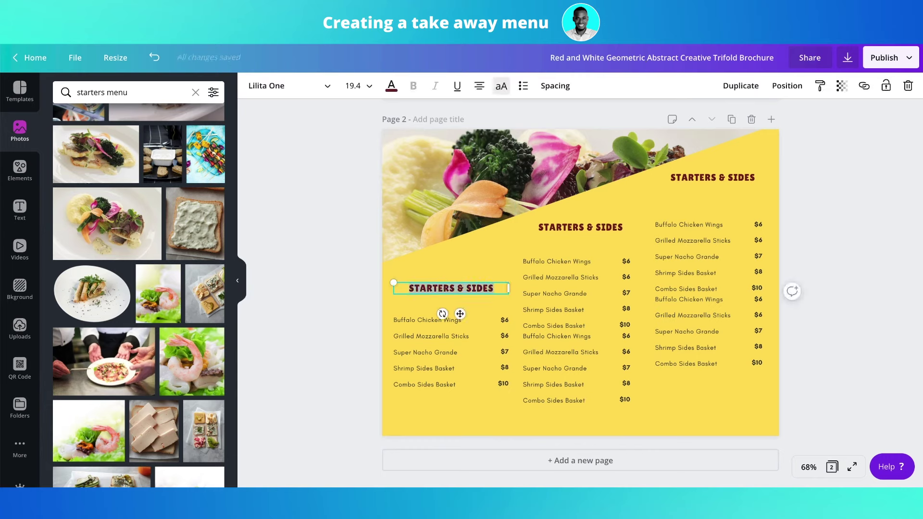
pyautogui.write('APPETIXER')
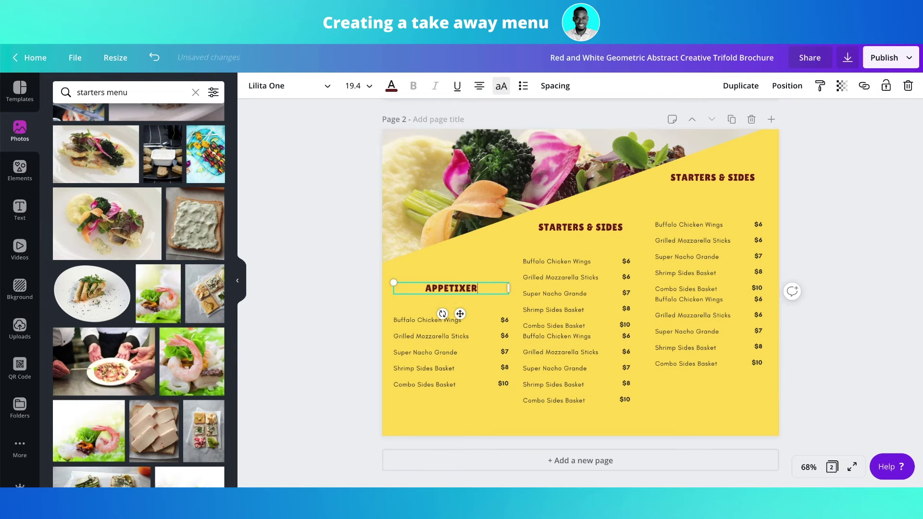
pyautogui.press('BackSpace')
pyautogui.press('BackSpace')
pyautogui.press('BackSpace')
pyautogui.write('ZERS')
# Change the middle panel's heading text to MAIN MENU.
pyautogui.click(548, 229)
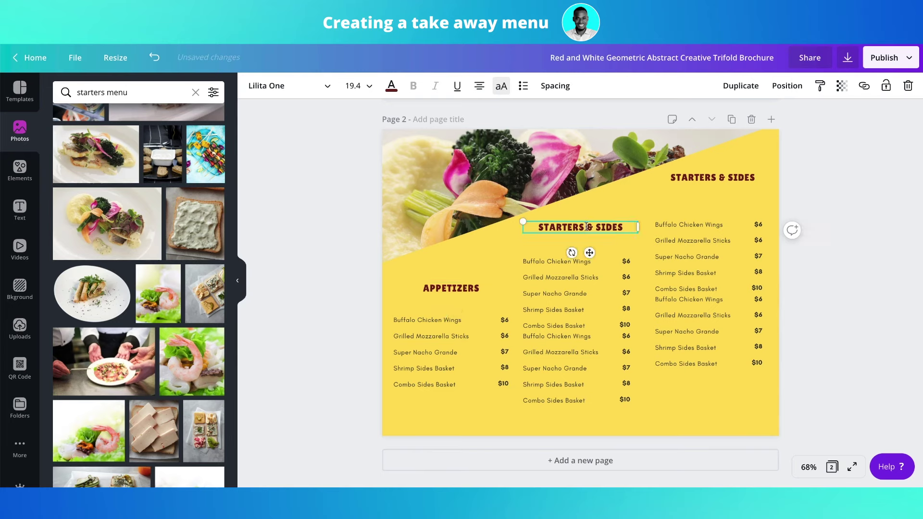
pyautogui.click(586, 226)
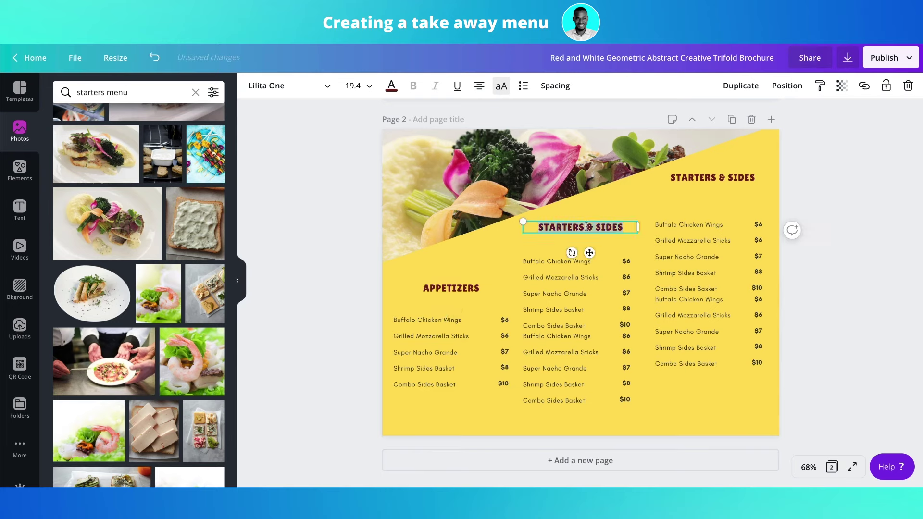
pyautogui.write('MAKI')
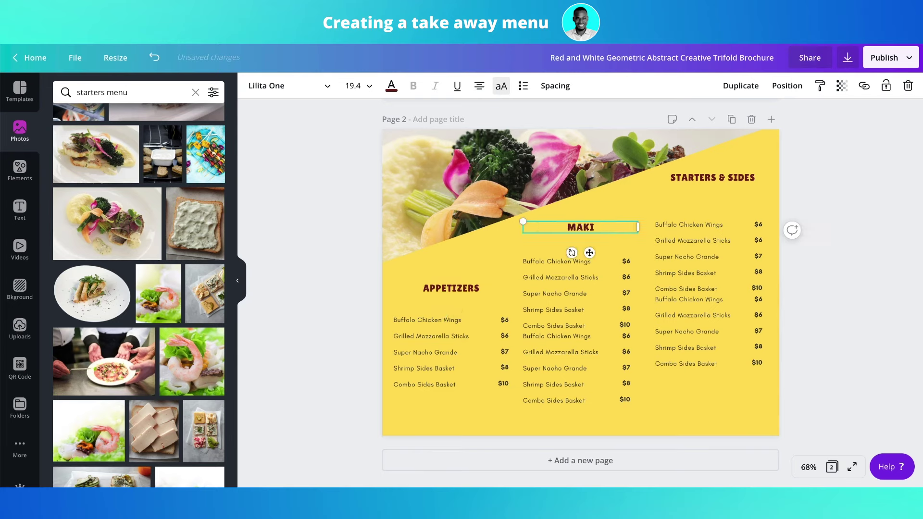
pyautogui.press('BackSpace')
pyautogui.press('BackSpace')
pyautogui.write('IN MENU')
# Change the right panel's heading text to BEVERAGE.
pyautogui.click(695, 176)
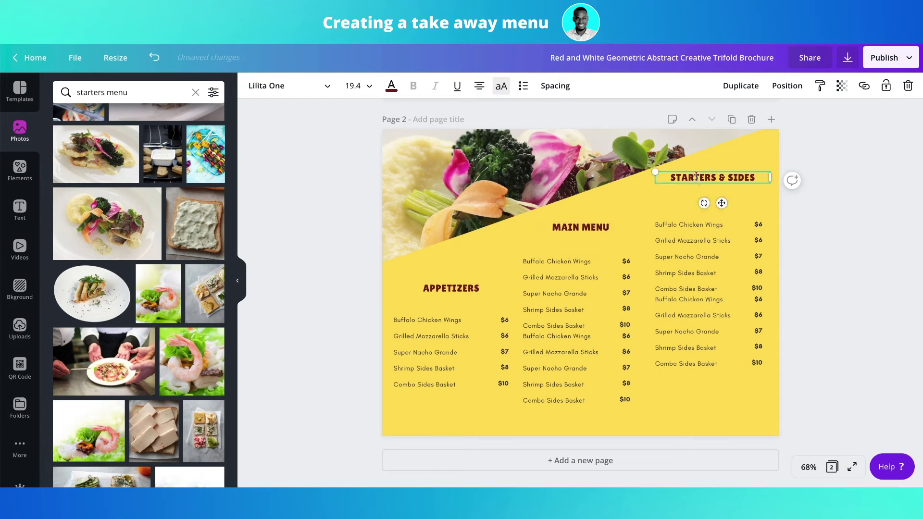
pyautogui.doubleClick(695, 176)
pyautogui.write('BE')
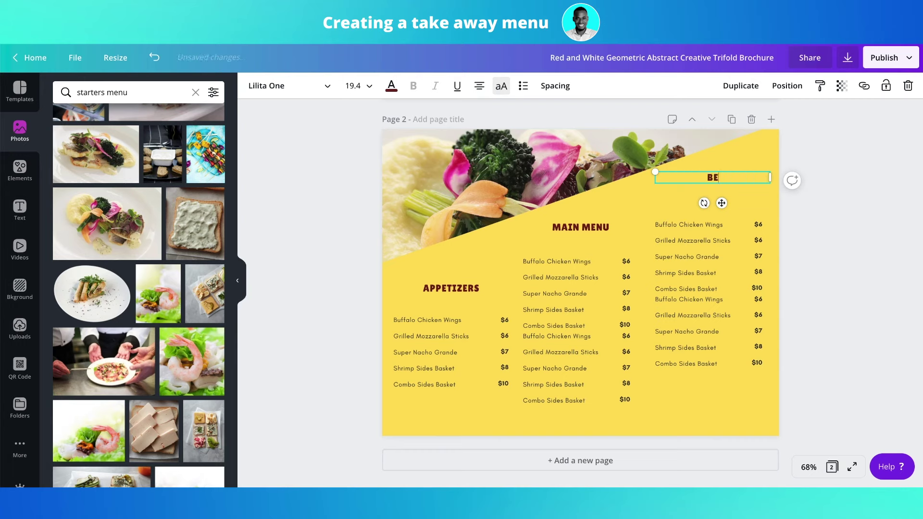
pyautogui.write('VERAGES')
pyautogui.press('BackSpace')
pyautogui.click(275, 156)
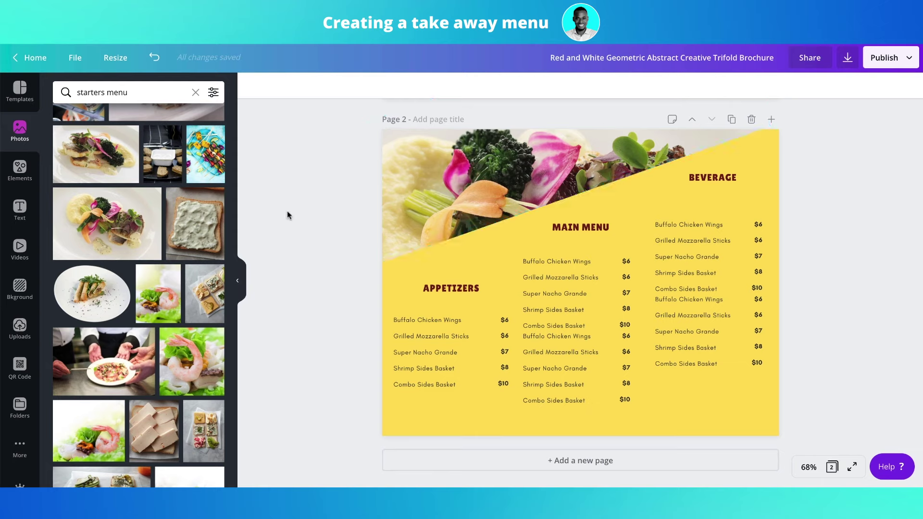
# Search the graphic elements library for LINES.
pyautogui.click(16, 172)
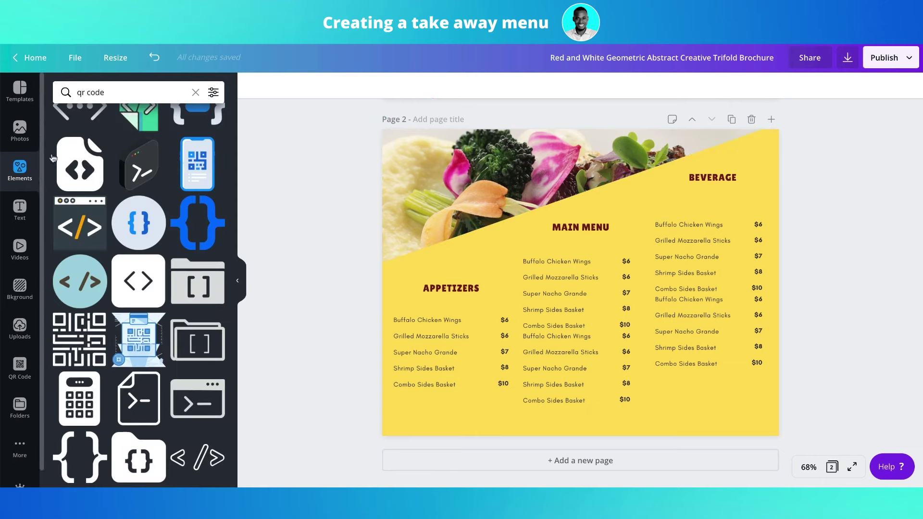
pyautogui.click(121, 90)
pyautogui.write('LINES')
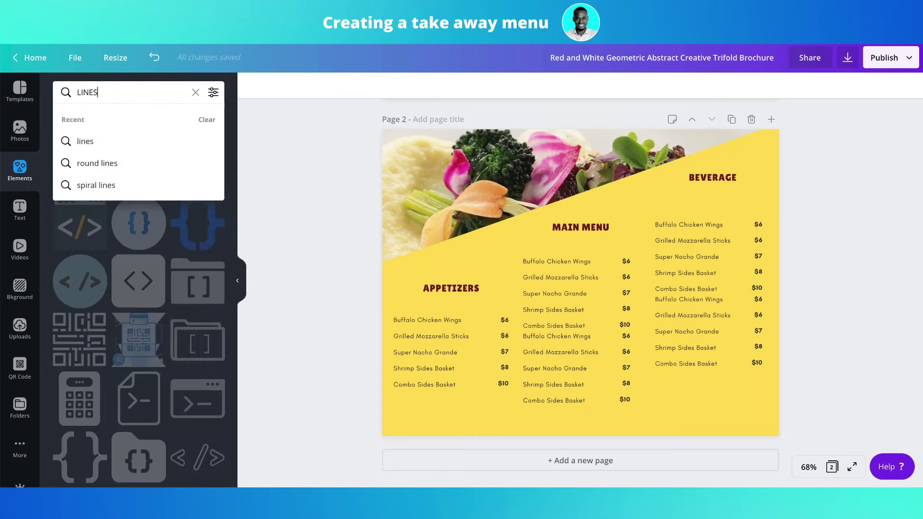
pyautogui.press('Return')
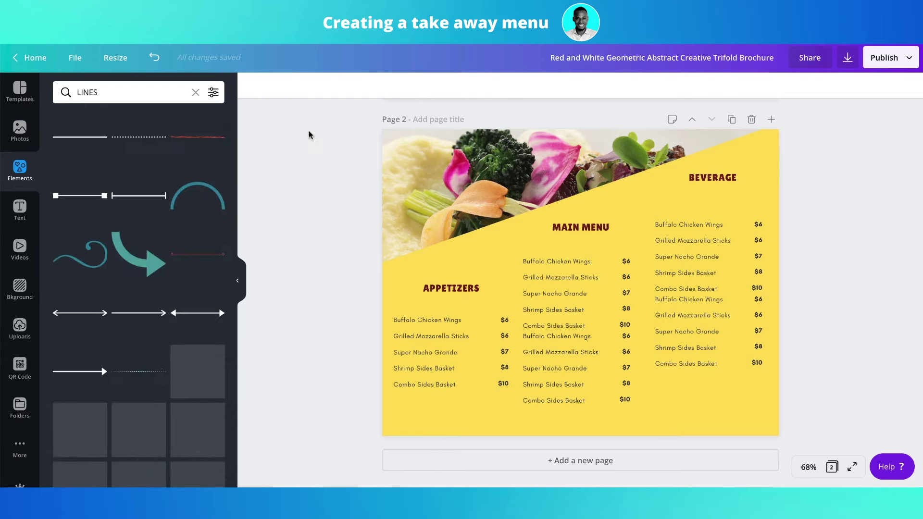
pyautogui.scroll(-10, 161, 333)
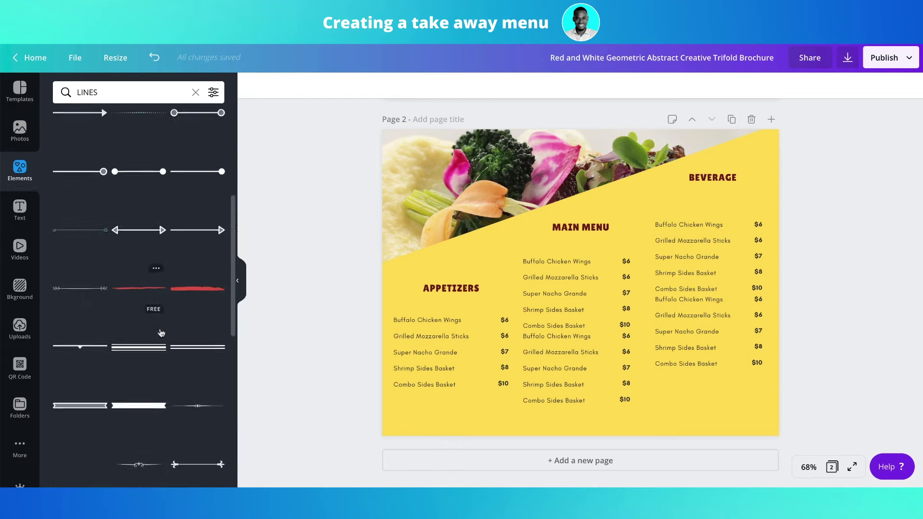
pyautogui.scroll(-10, 161, 332)
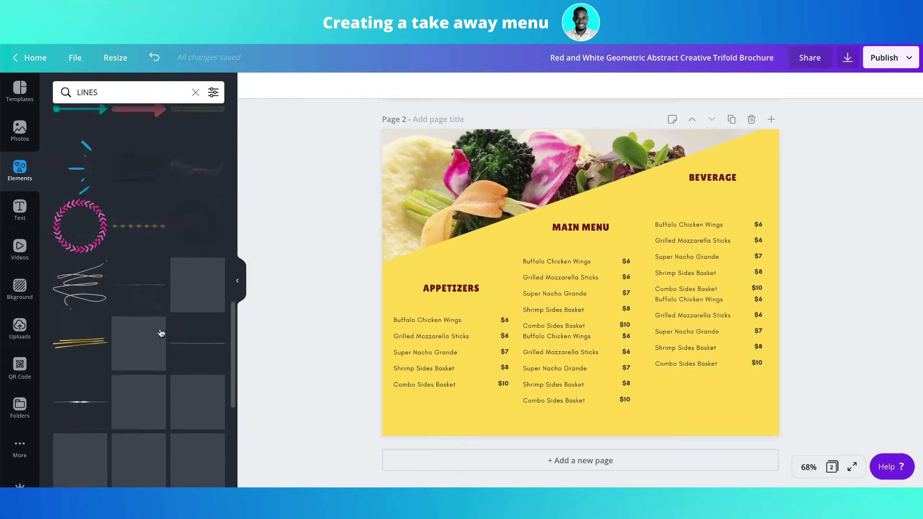
pyautogui.moveTo(161, 333); pyautogui.dragTo(750, 240)
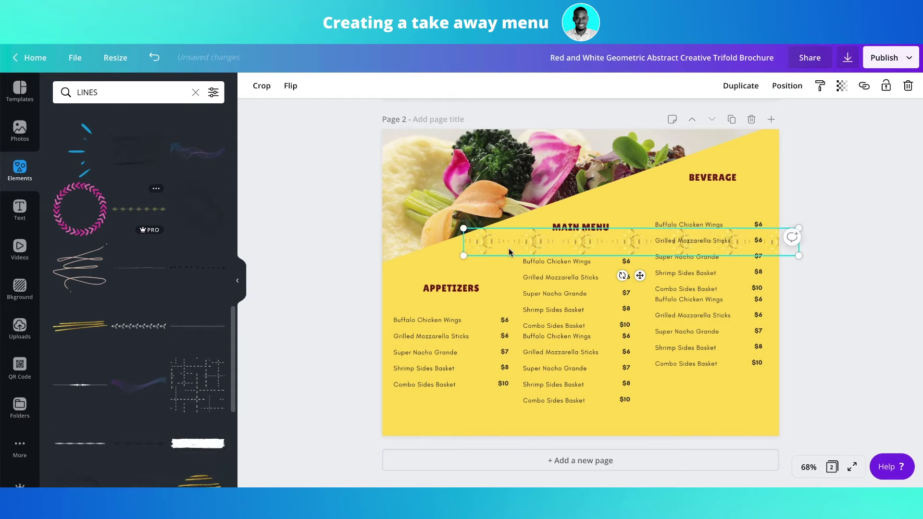
pyautogui.press('Delete')
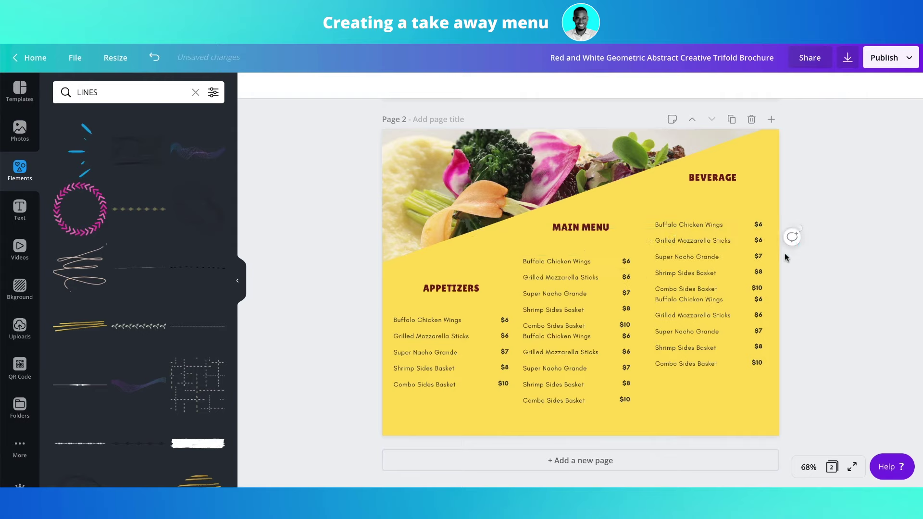
# Insert the straight line with square ends on page 2 and recolour it dark red from the document colours.
pyautogui.scroll(5, 181, 275)
pyautogui.scroll(5, 182, 274)
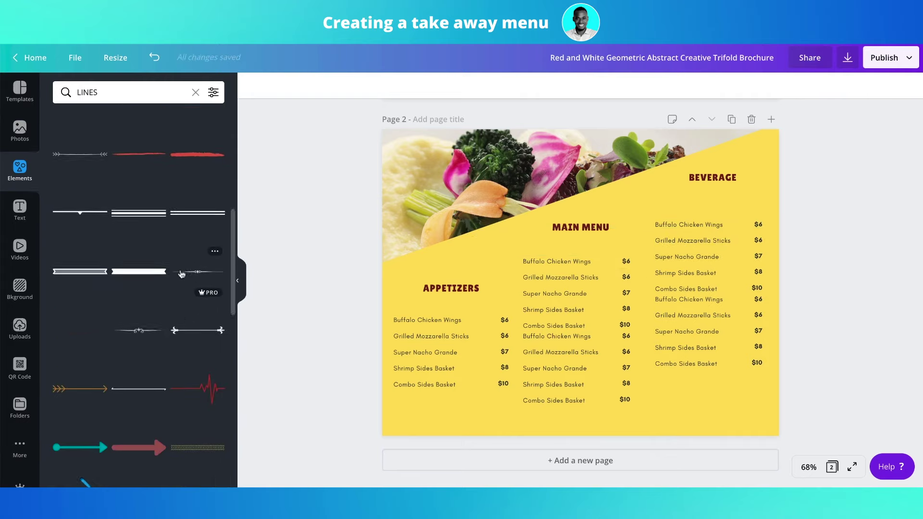
pyautogui.scroll(5, 182, 275)
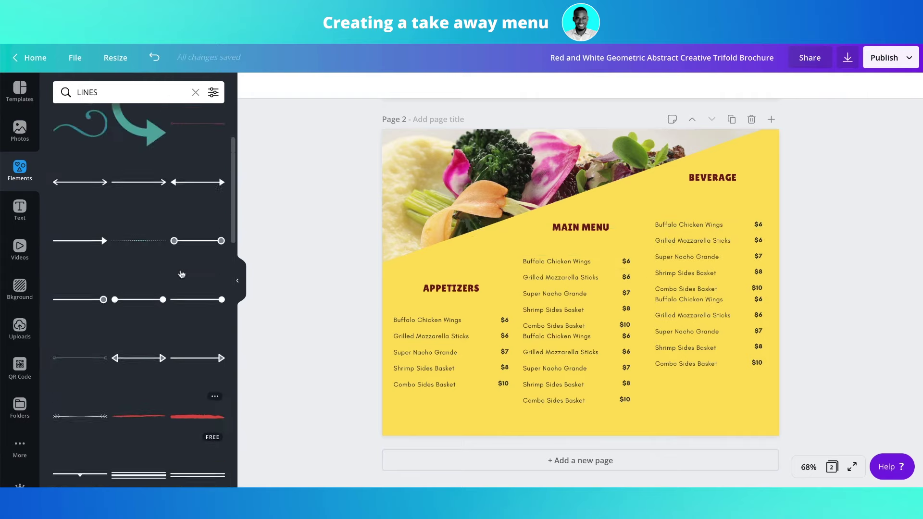
pyautogui.scroll(2, 182, 275)
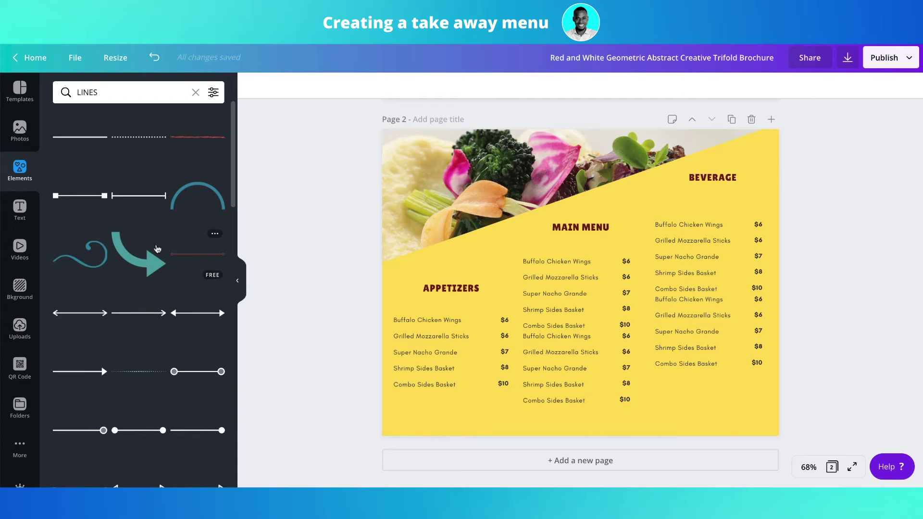
pyautogui.click(85, 192)
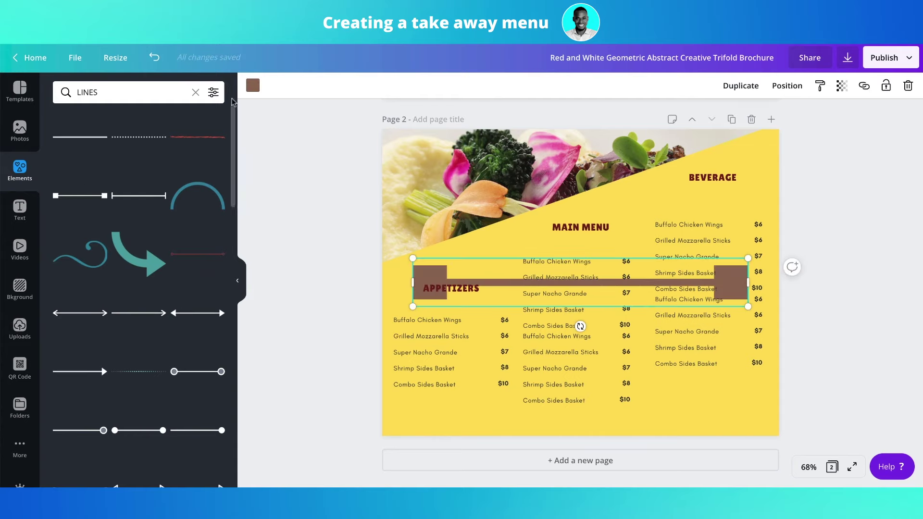
pyautogui.click(251, 88)
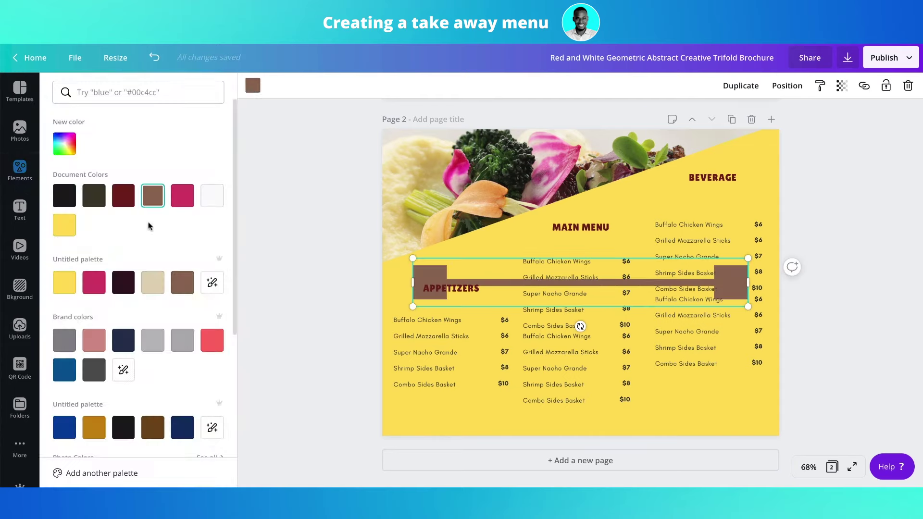
pyautogui.click(123, 195)
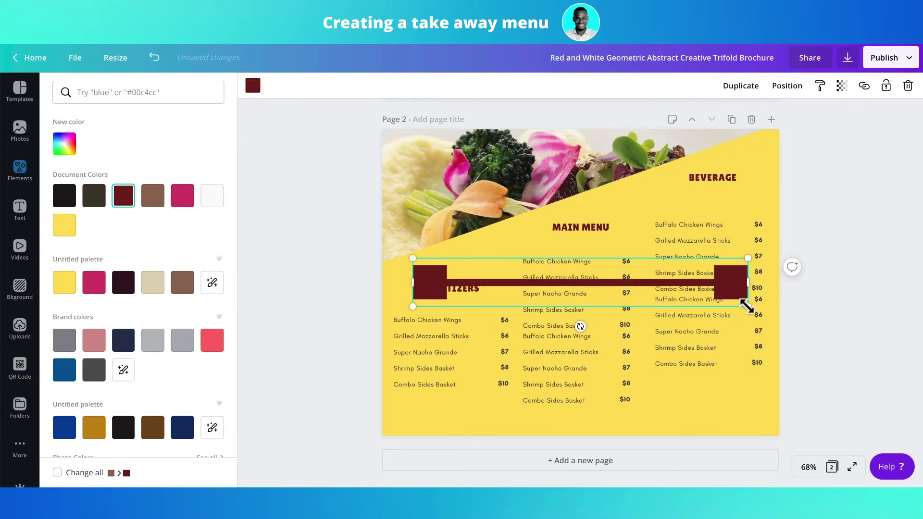
# Shrink the dark red line to a short underline and place copies centred beneath the MAIN MENU, BEVERAGE and APPETIZERS headings on page 2.
pyautogui.moveTo(746, 306); pyautogui.dragTo(725, 210)
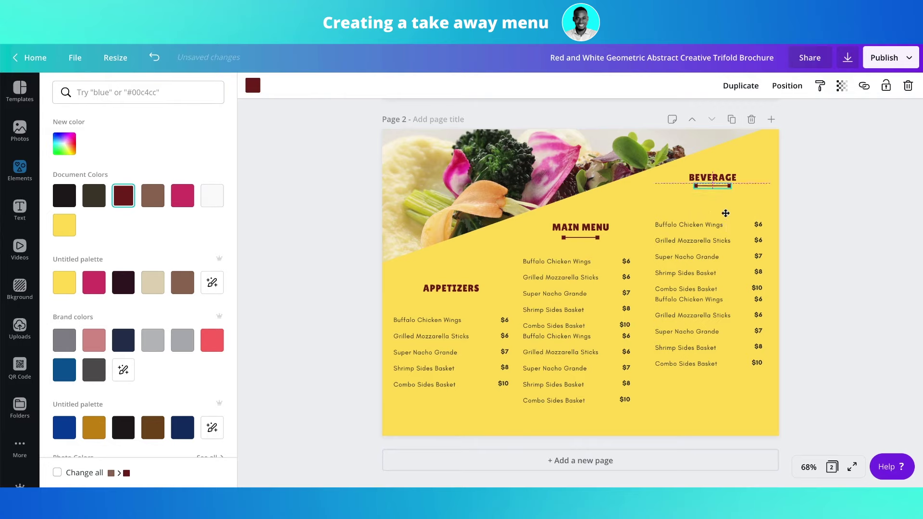
pyautogui.click(598, 238)
pyautogui.moveTo(597, 237); pyautogui.dragTo(470, 299)
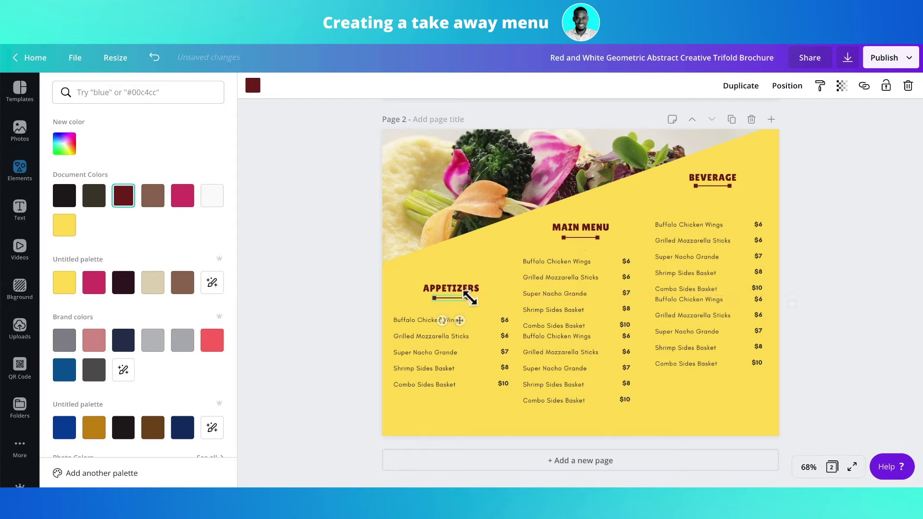
pyautogui.click(819, 207)
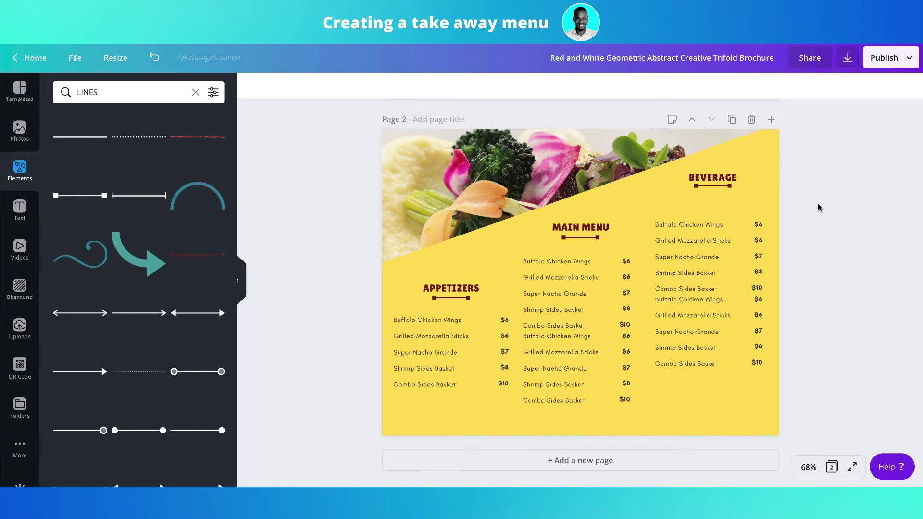
# Move the item list and its prices on page 1 down, leaving a gap beneath the STARTERS & SIDES heading.
pyautogui.scroll(7, 819, 207)
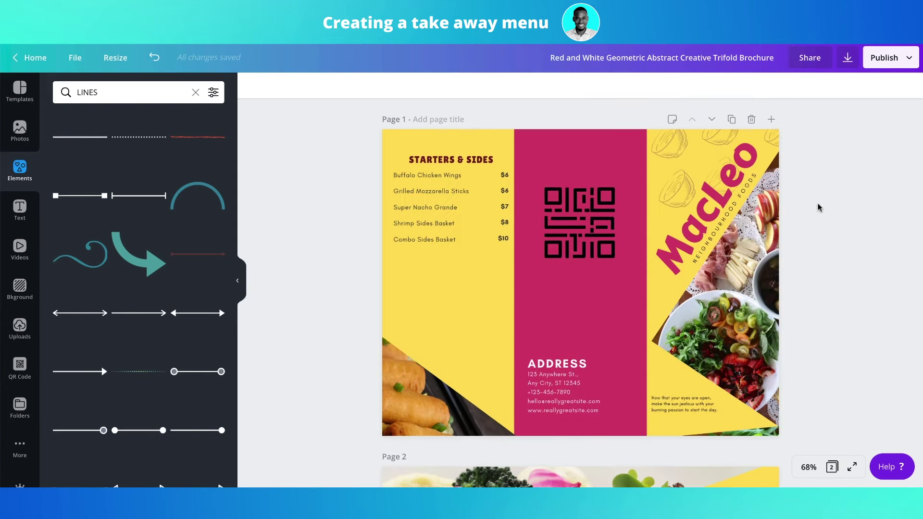
pyautogui.moveTo(349, 178); pyautogui.dragTo(490, 252)
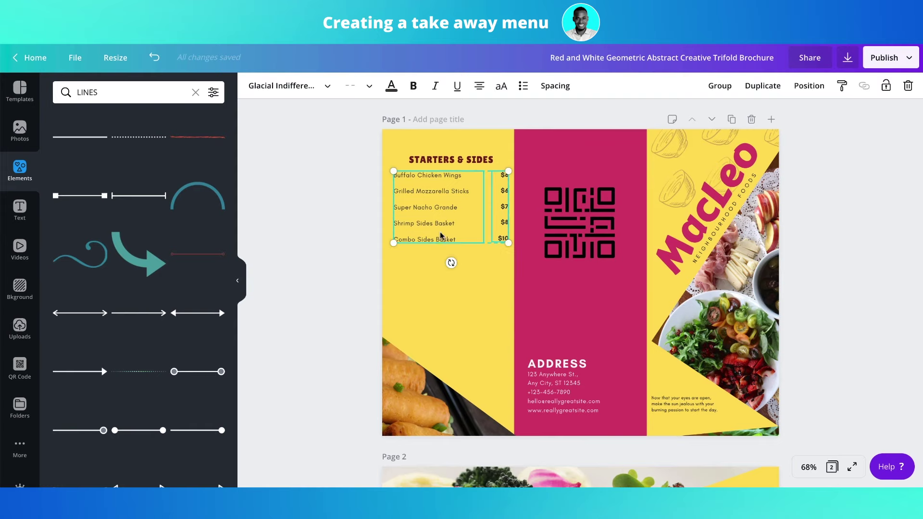
pyautogui.moveTo(441, 234); pyautogui.dragTo(443, 265)
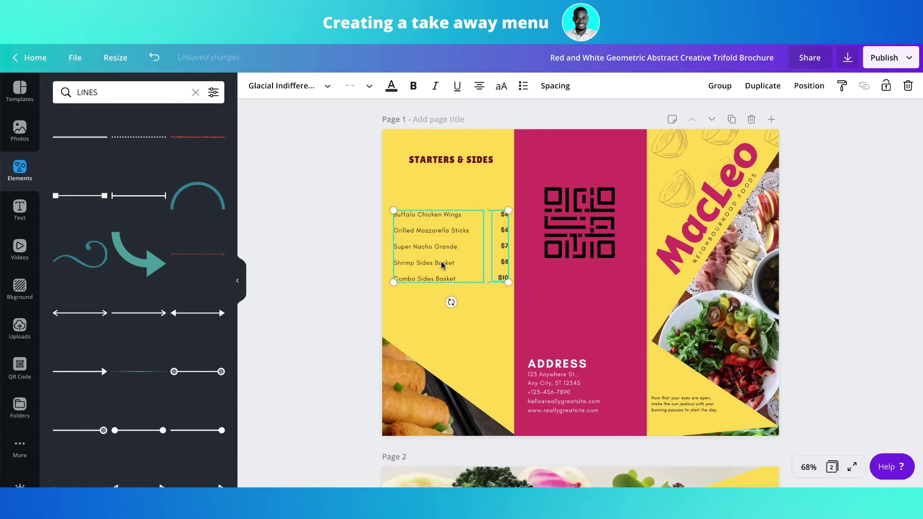
pyautogui.click(452, 356)
# Copy the dark red underline from the MAIN MENU heading and place it beneath the STARTERS & SIDES heading on page 1.
pyautogui.scroll(-4, 553, 385)
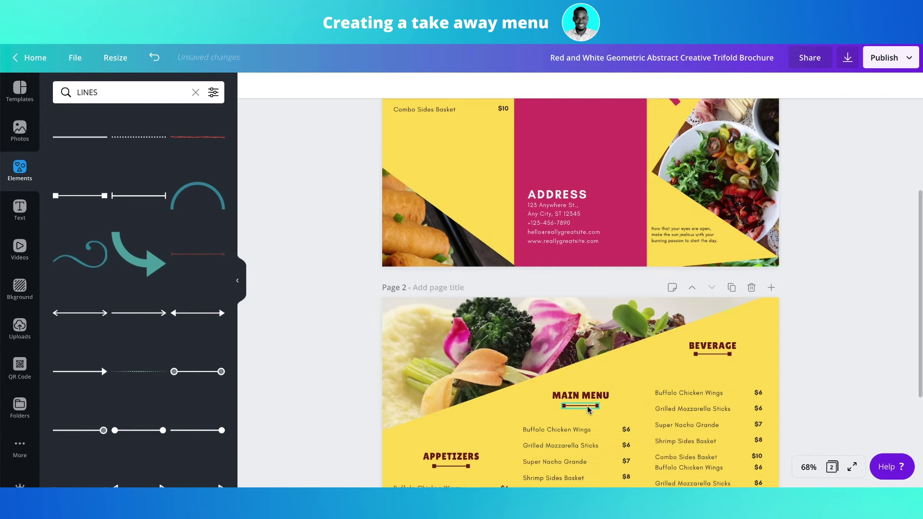
pyautogui.click(588, 407)
pyautogui.scroll(4, 552, 337)
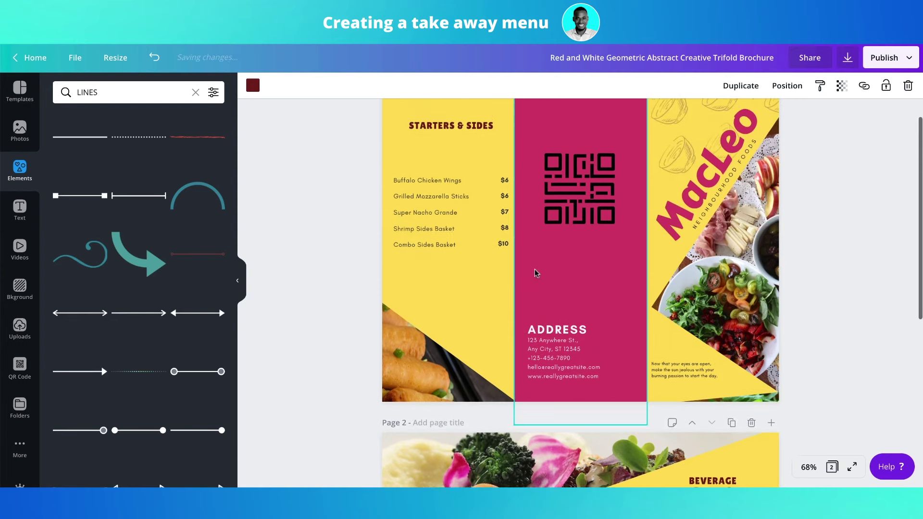
pyautogui.click(463, 228)
pyautogui.hotkey('ctrl', 'v')
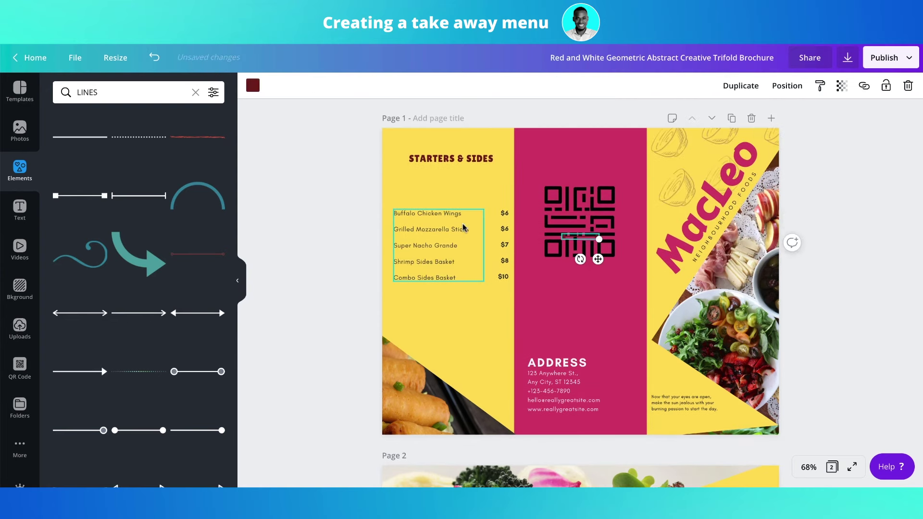
pyautogui.moveTo(603, 263); pyautogui.dragTo(472, 192)
pyautogui.click(362, 200)
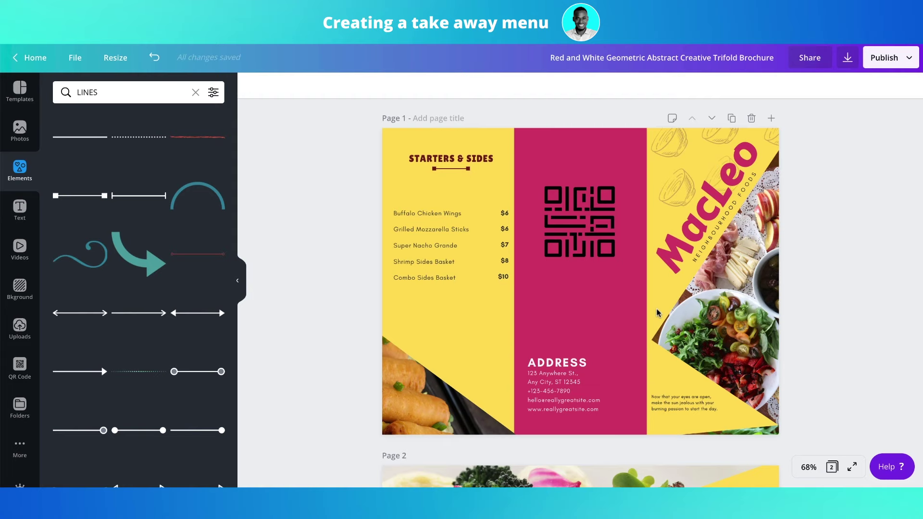
pyautogui.scroll(-3, 658, 312)
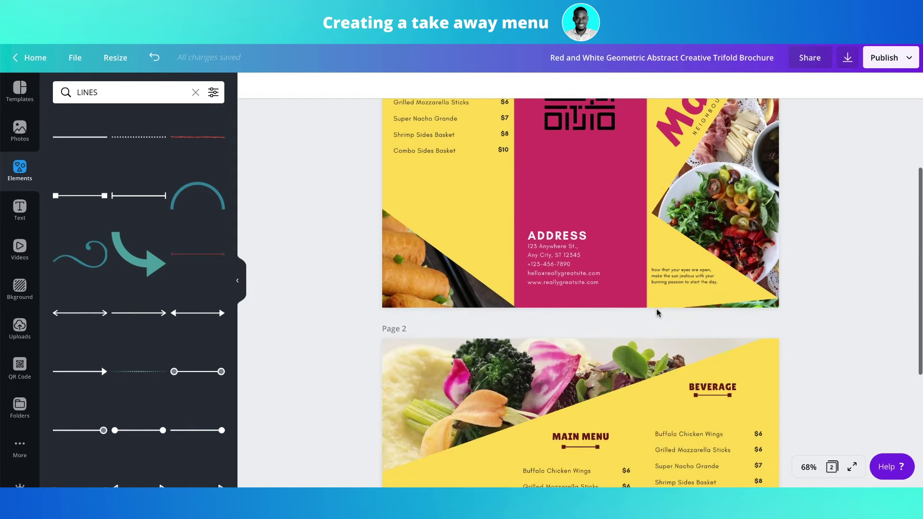
pyautogui.scroll(3, 658, 313)
pyautogui.scroll(-8, 658, 313)
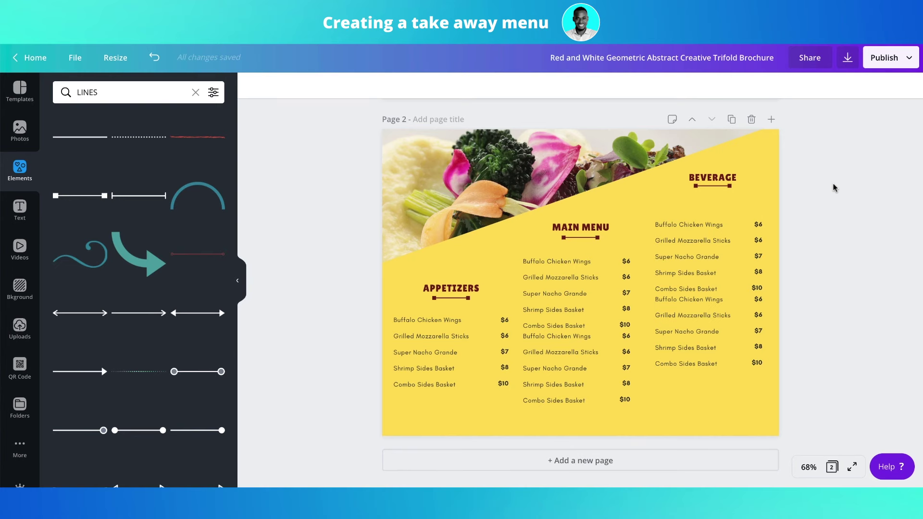
pyautogui.scroll(7, 833, 187)
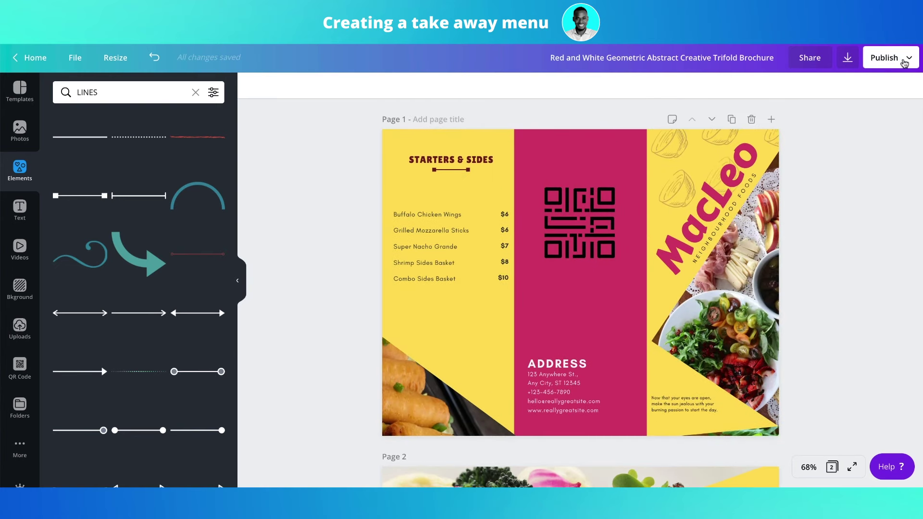
# Download all pages of the brochure as PDF Print, with crop marks and bleed left off.
pyautogui.click(904, 63)
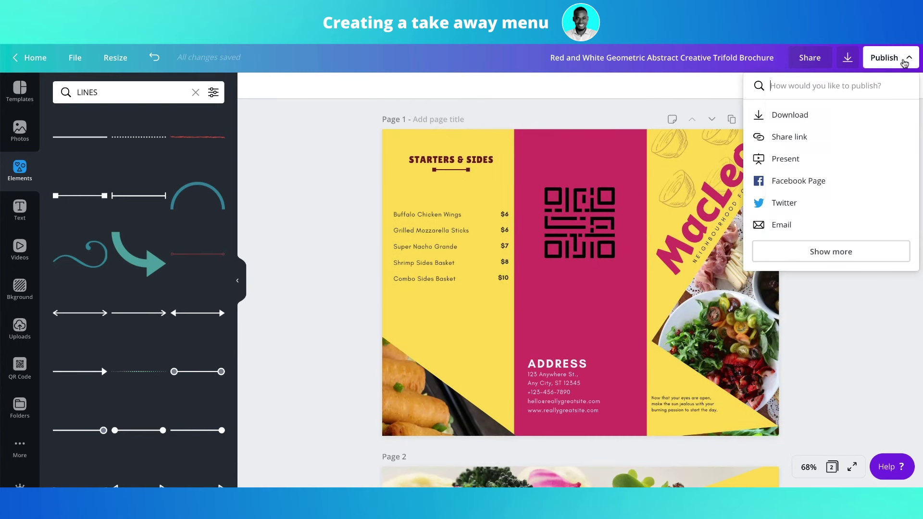
pyautogui.click(774, 118)
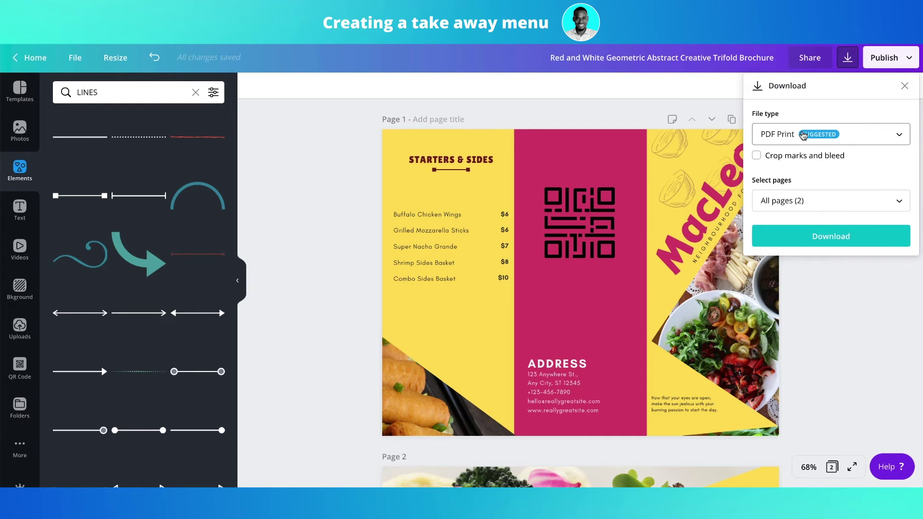
pyautogui.click(756, 156)
pyautogui.click(756, 156)
pyautogui.click(757, 156)
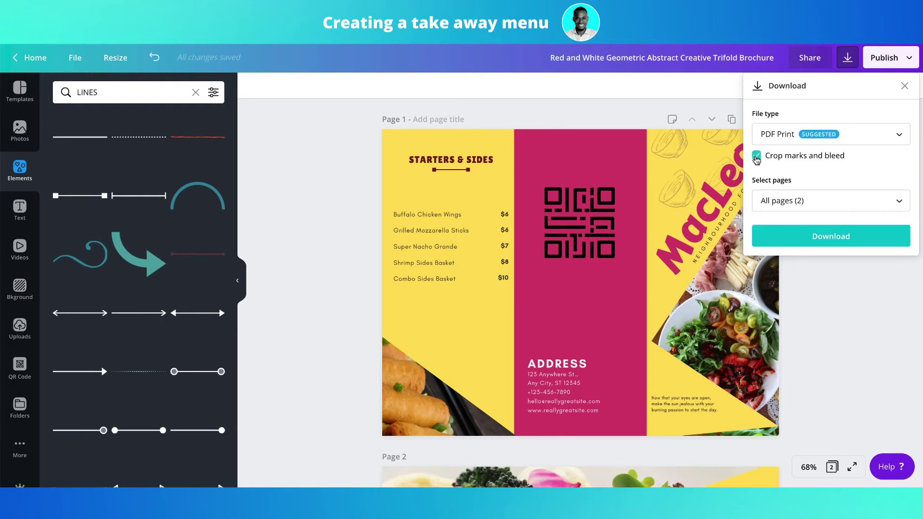
pyautogui.click(864, 135)
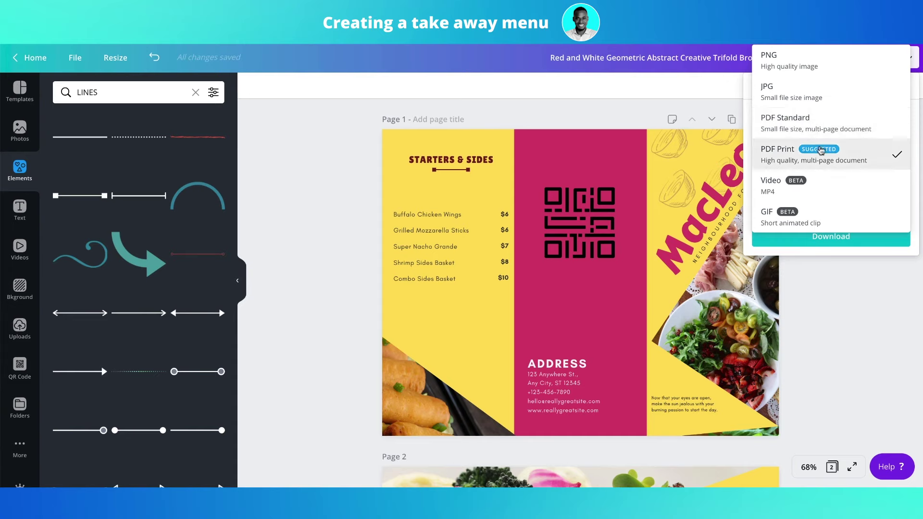
pyautogui.click(823, 152)
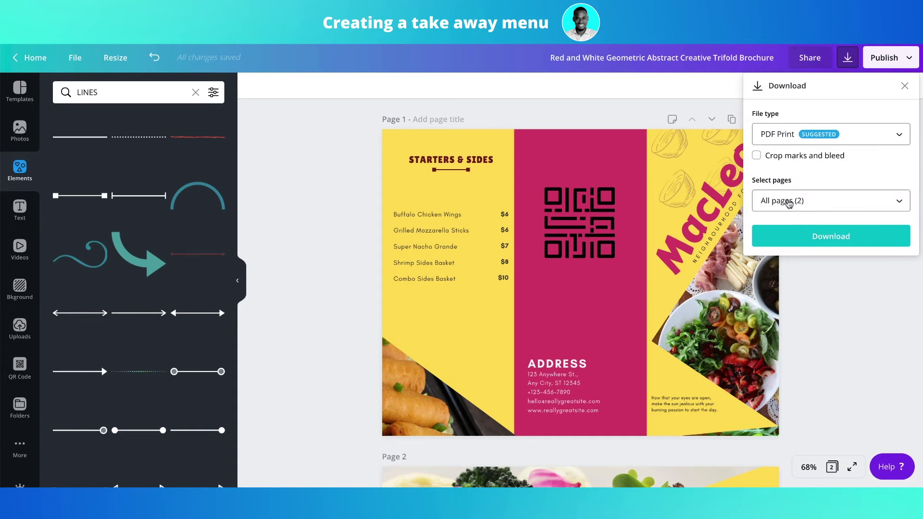
pyautogui.click(787, 200)
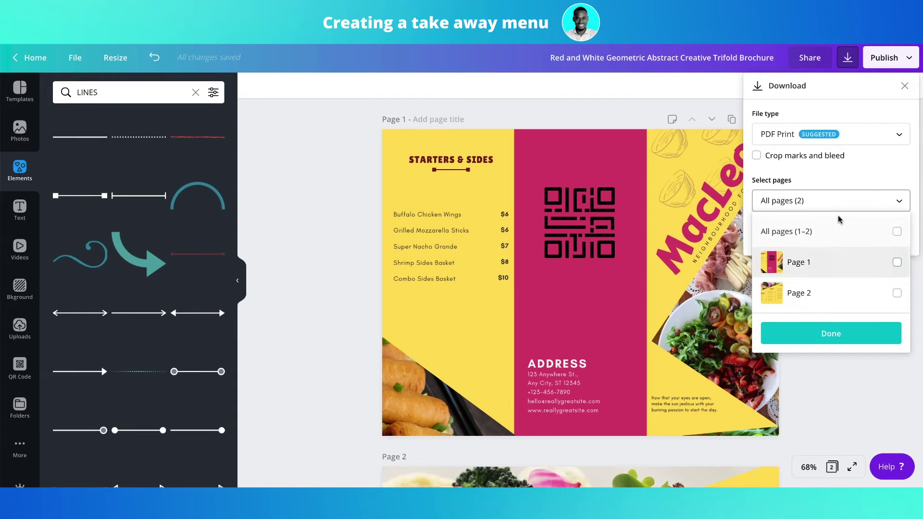
pyautogui.click(838, 202)
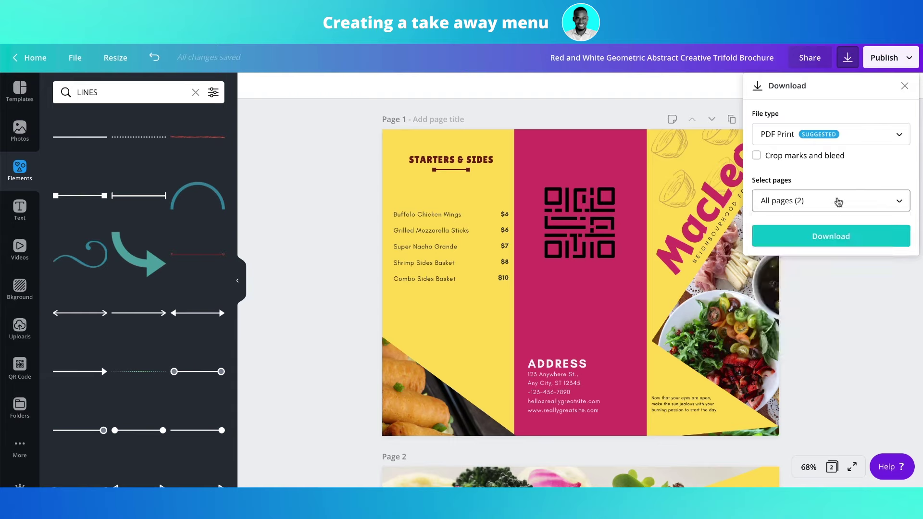
pyautogui.click(820, 240)
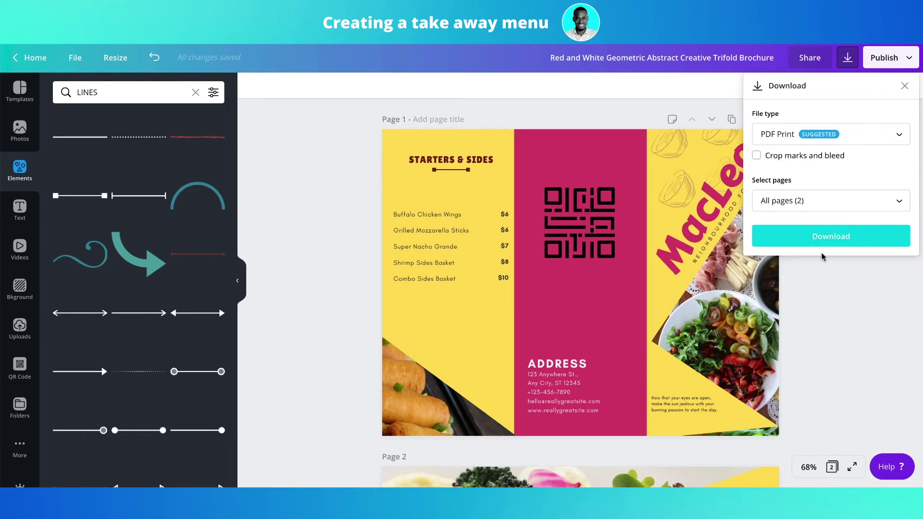